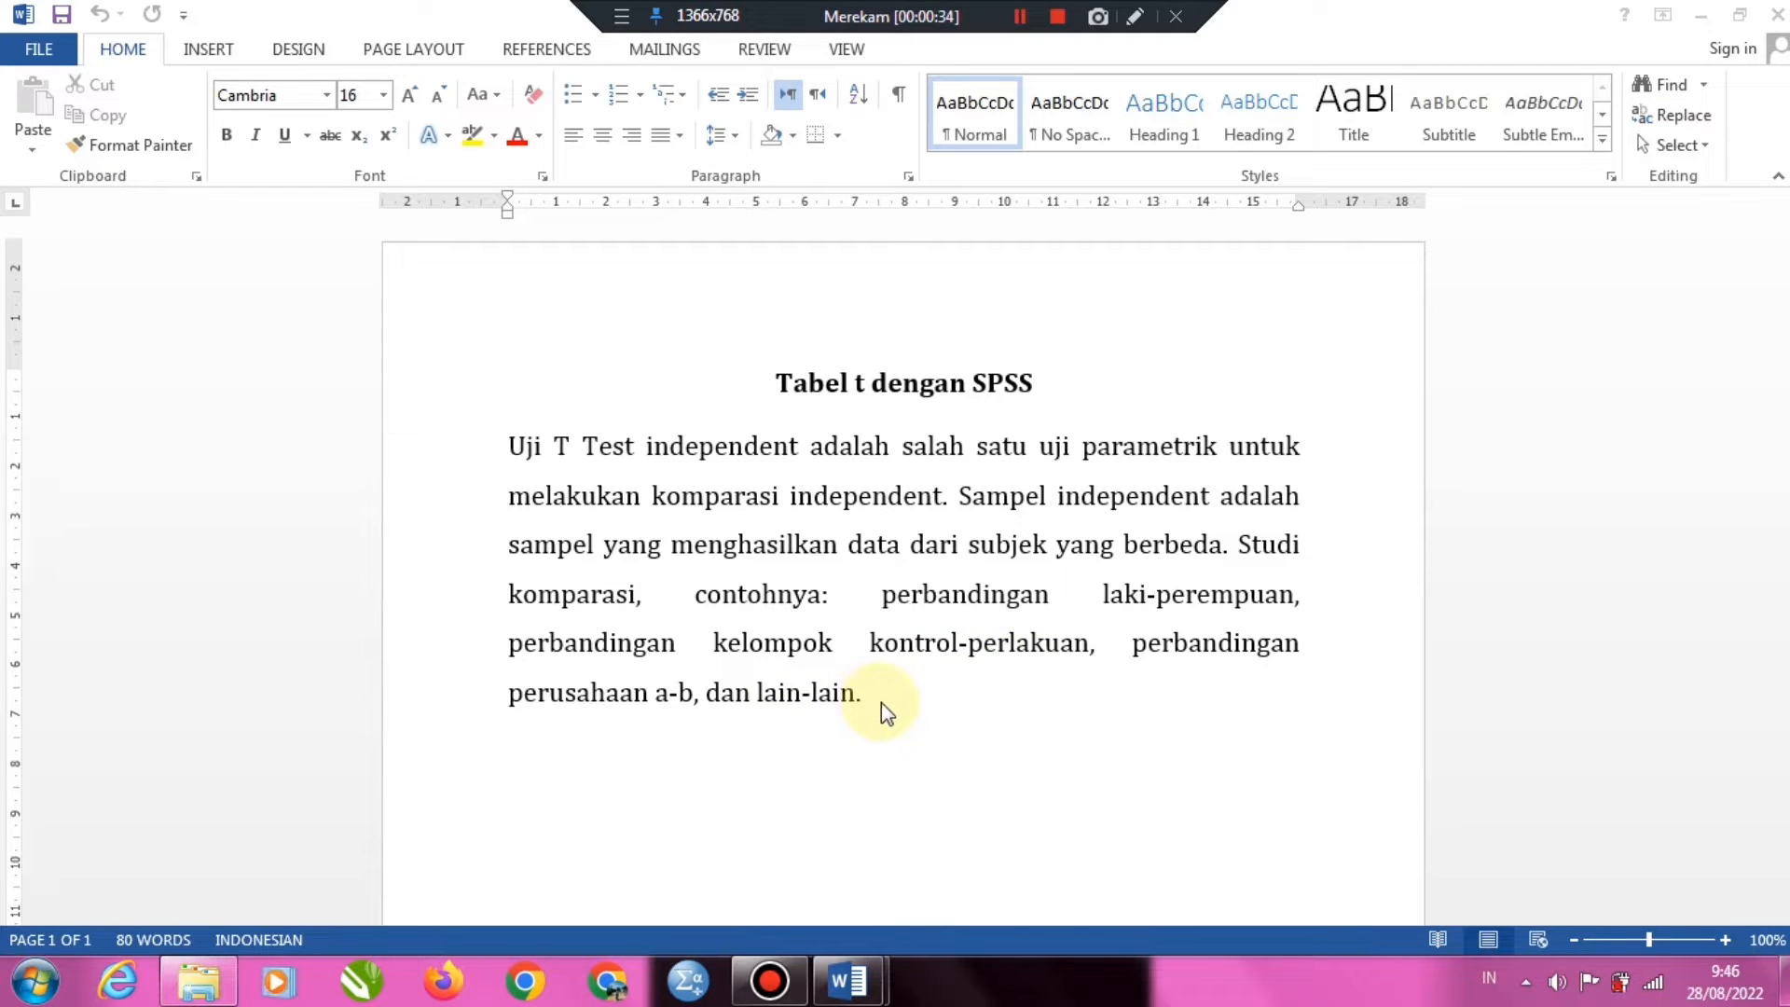
{"action": "left_click", "coordinate": [1021, 16]}
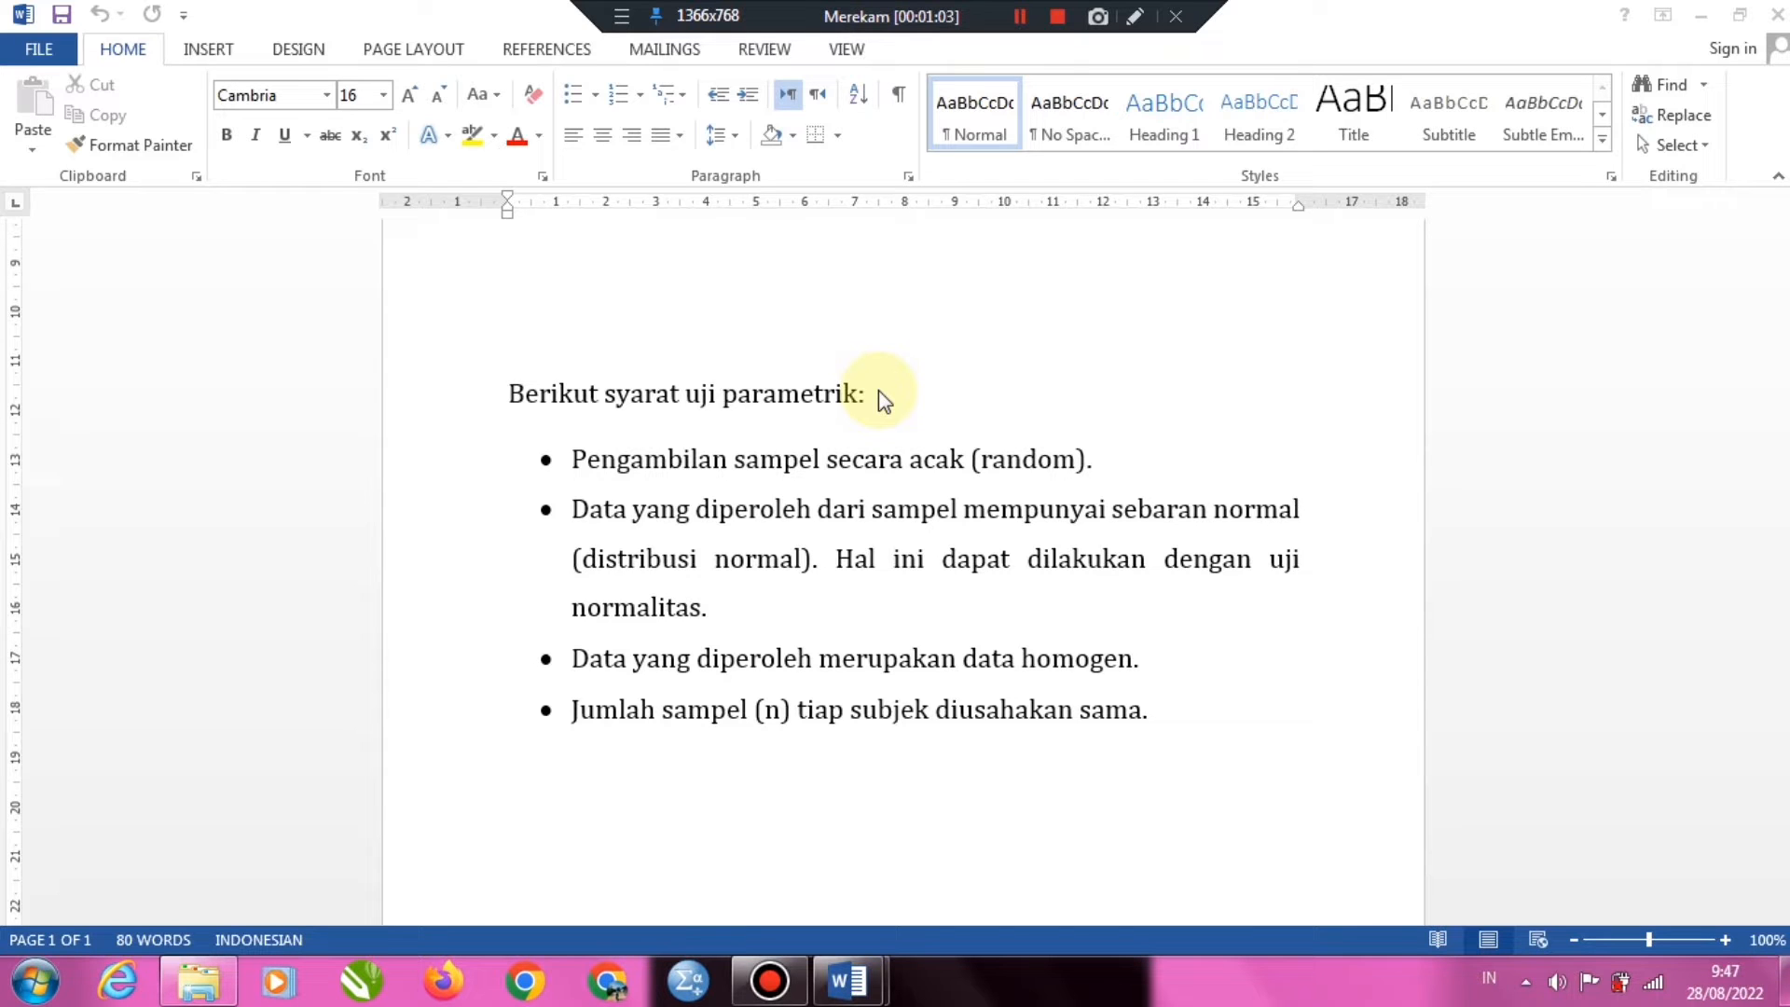
{"action": "left_click", "coordinate": [1022, 13]}
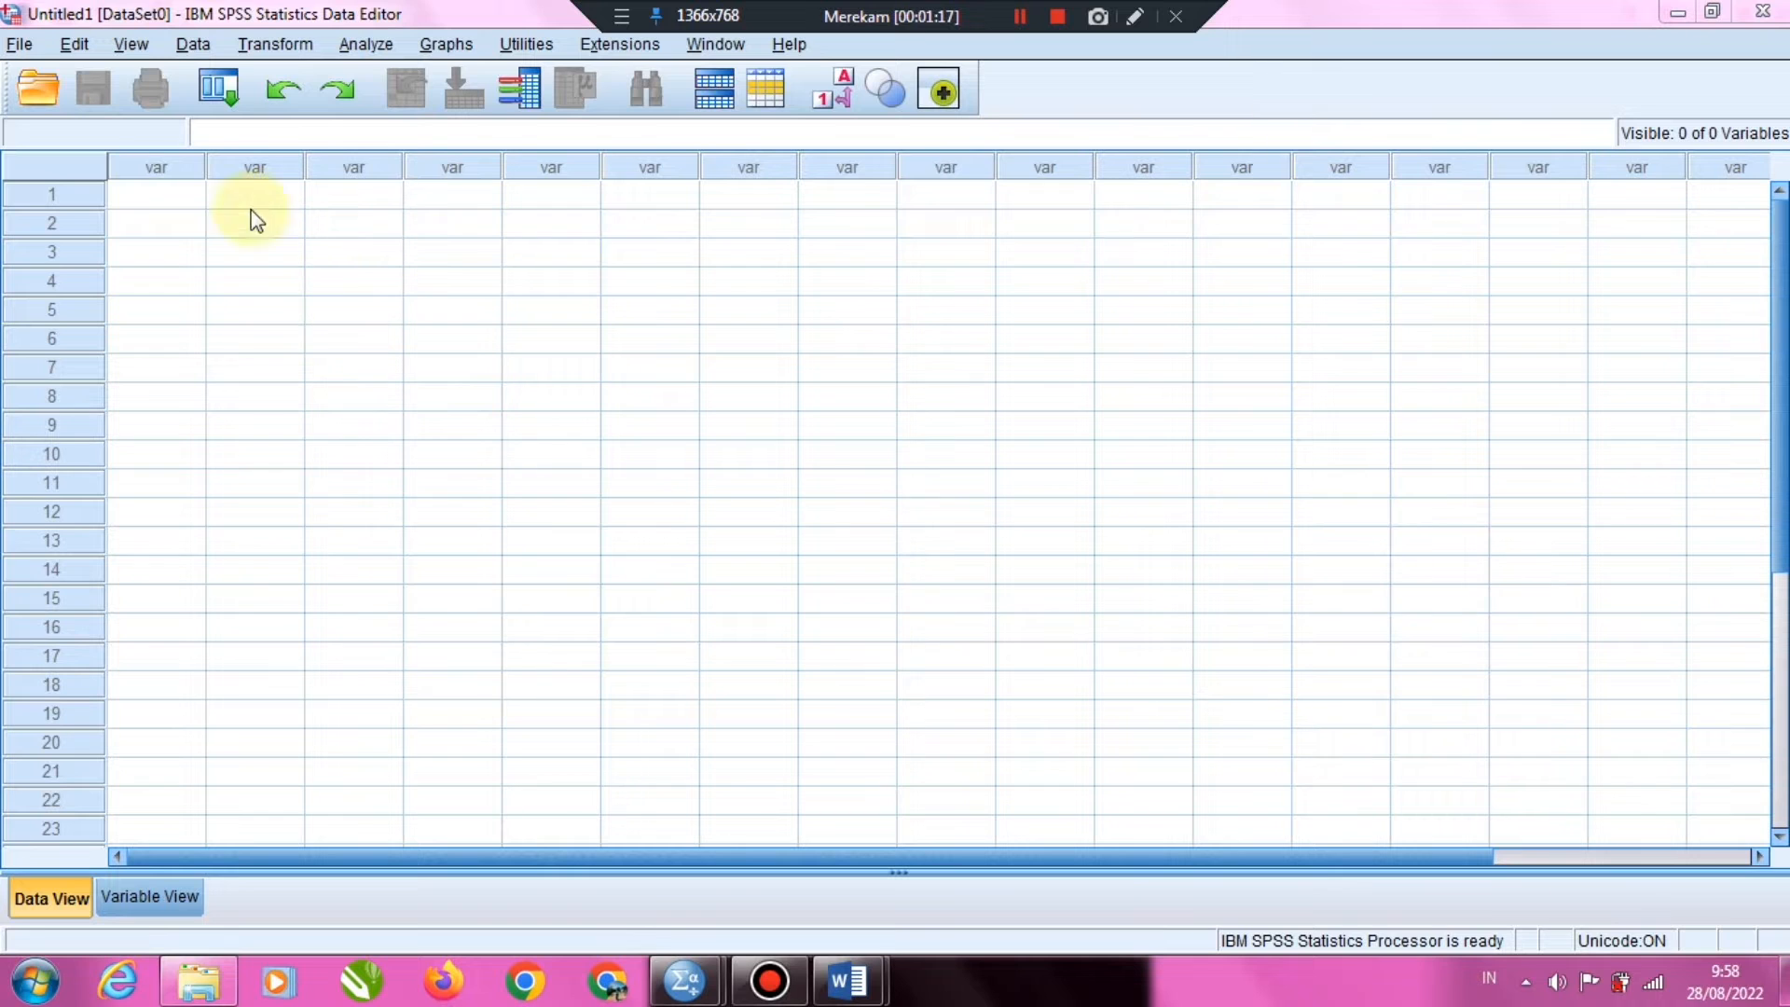
Define a new variable named df in the first row of the variable definitions
{"action": "left_click", "coordinate": [153, 897]}
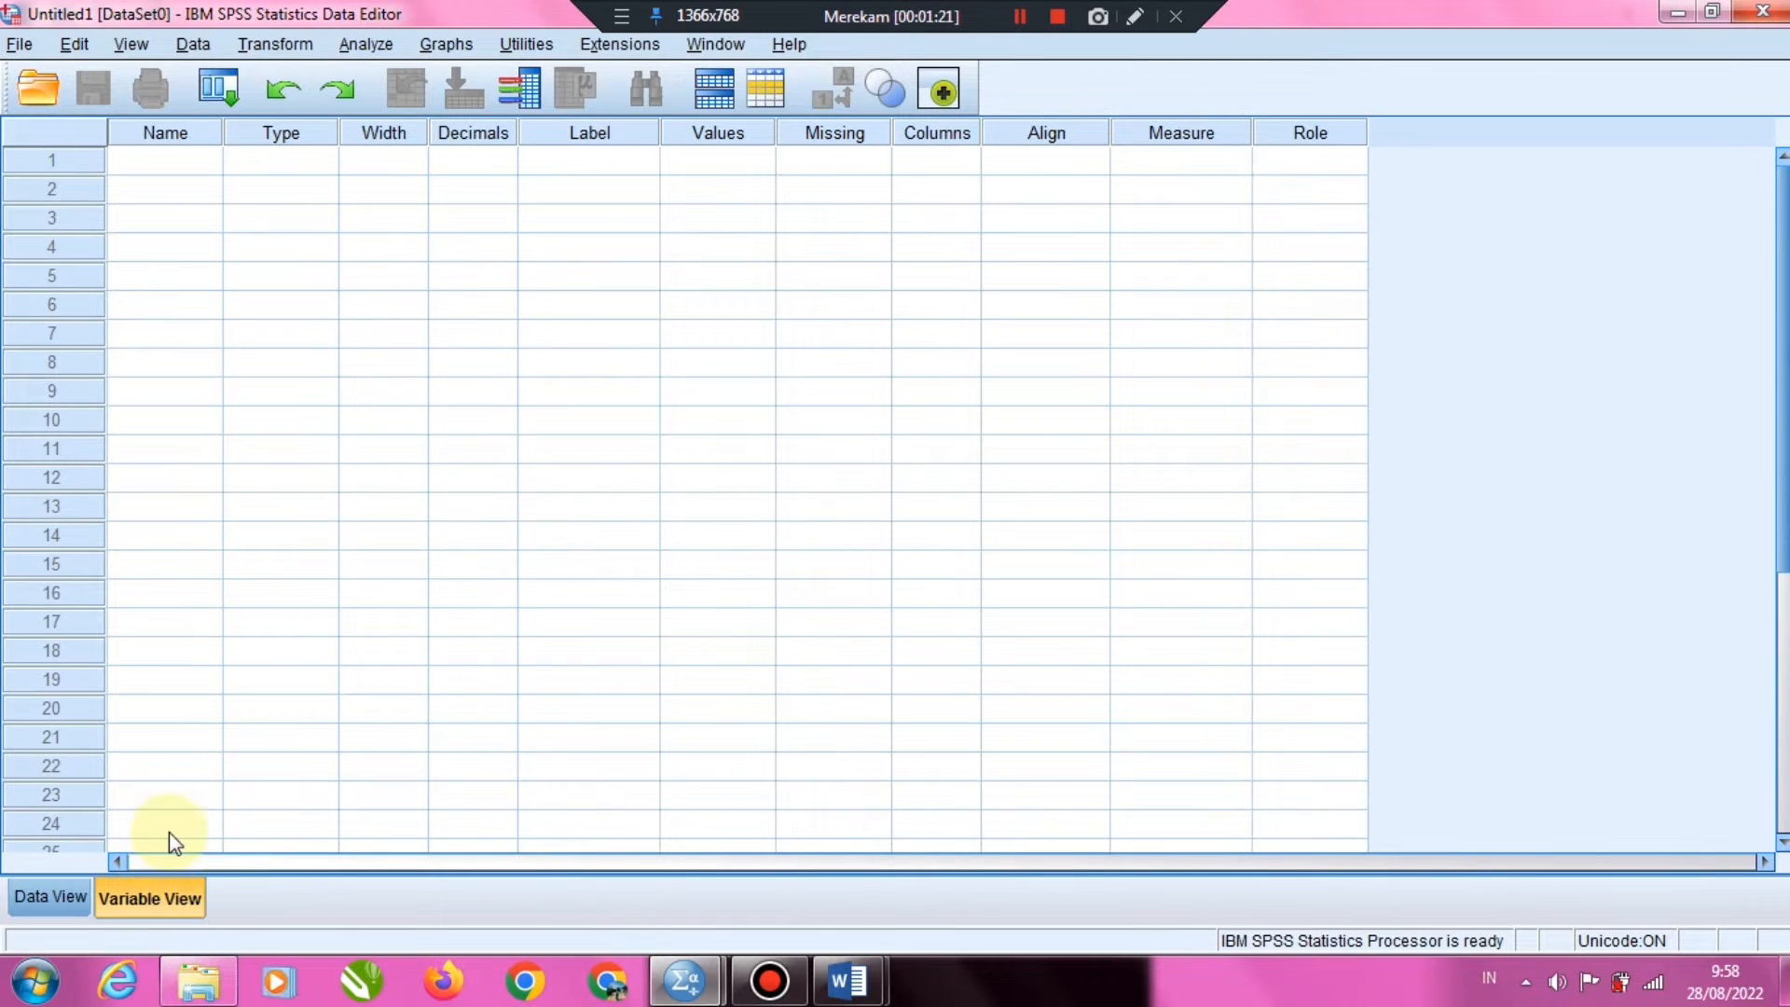
{"action": "left_click", "coordinate": [177, 163]}
{"action": "type", "text": "df"}
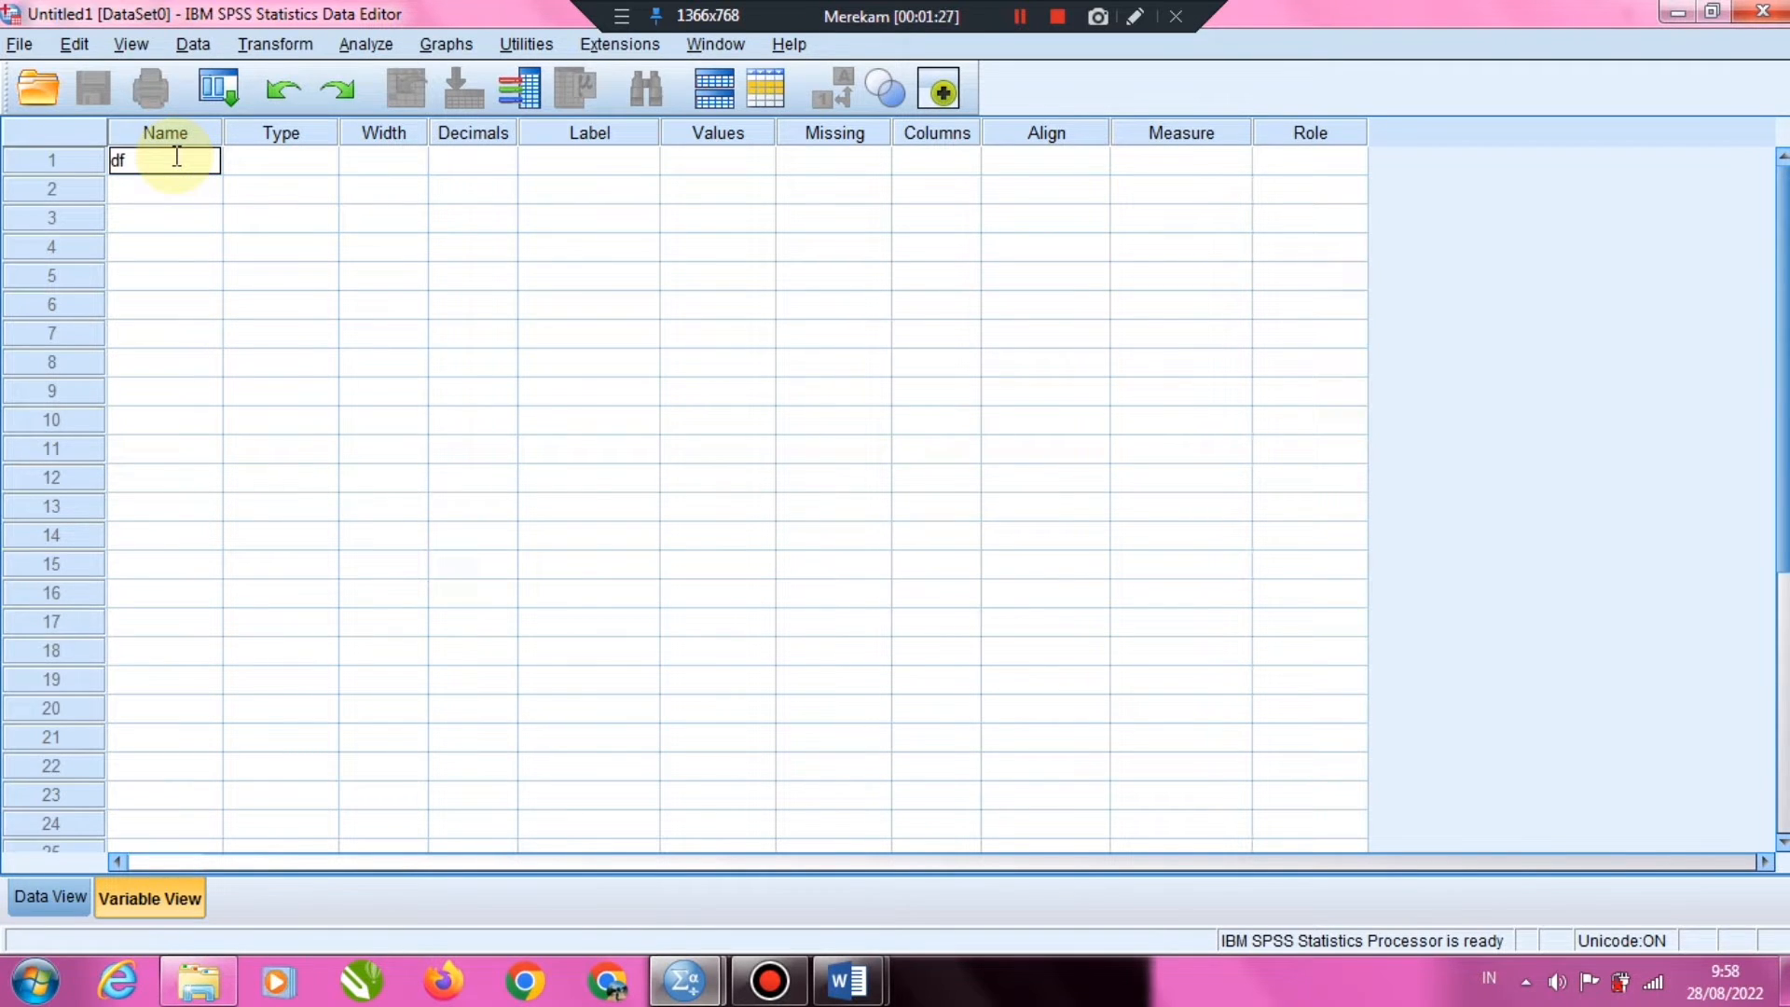
{"action": "key", "text": "Return"}
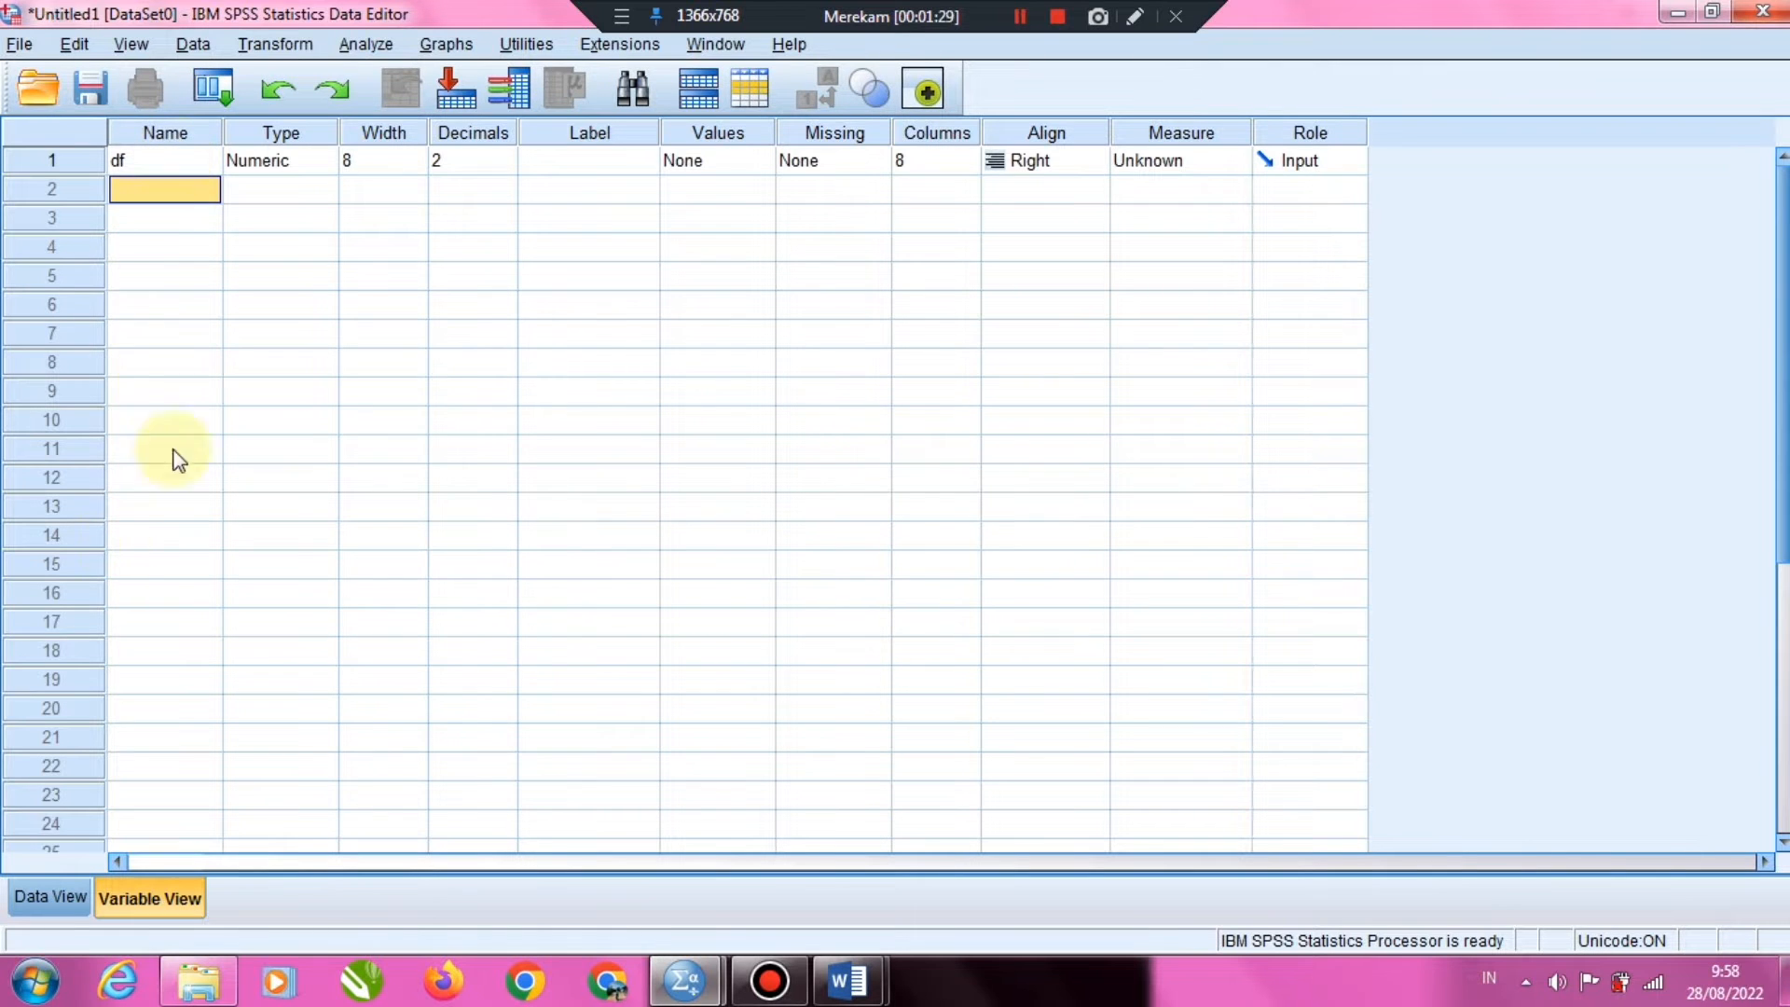
Enter the values 1 to 9 in rows 1 to 9 of the df column in the data sheet
{"action": "left_click", "coordinate": [34, 904]}
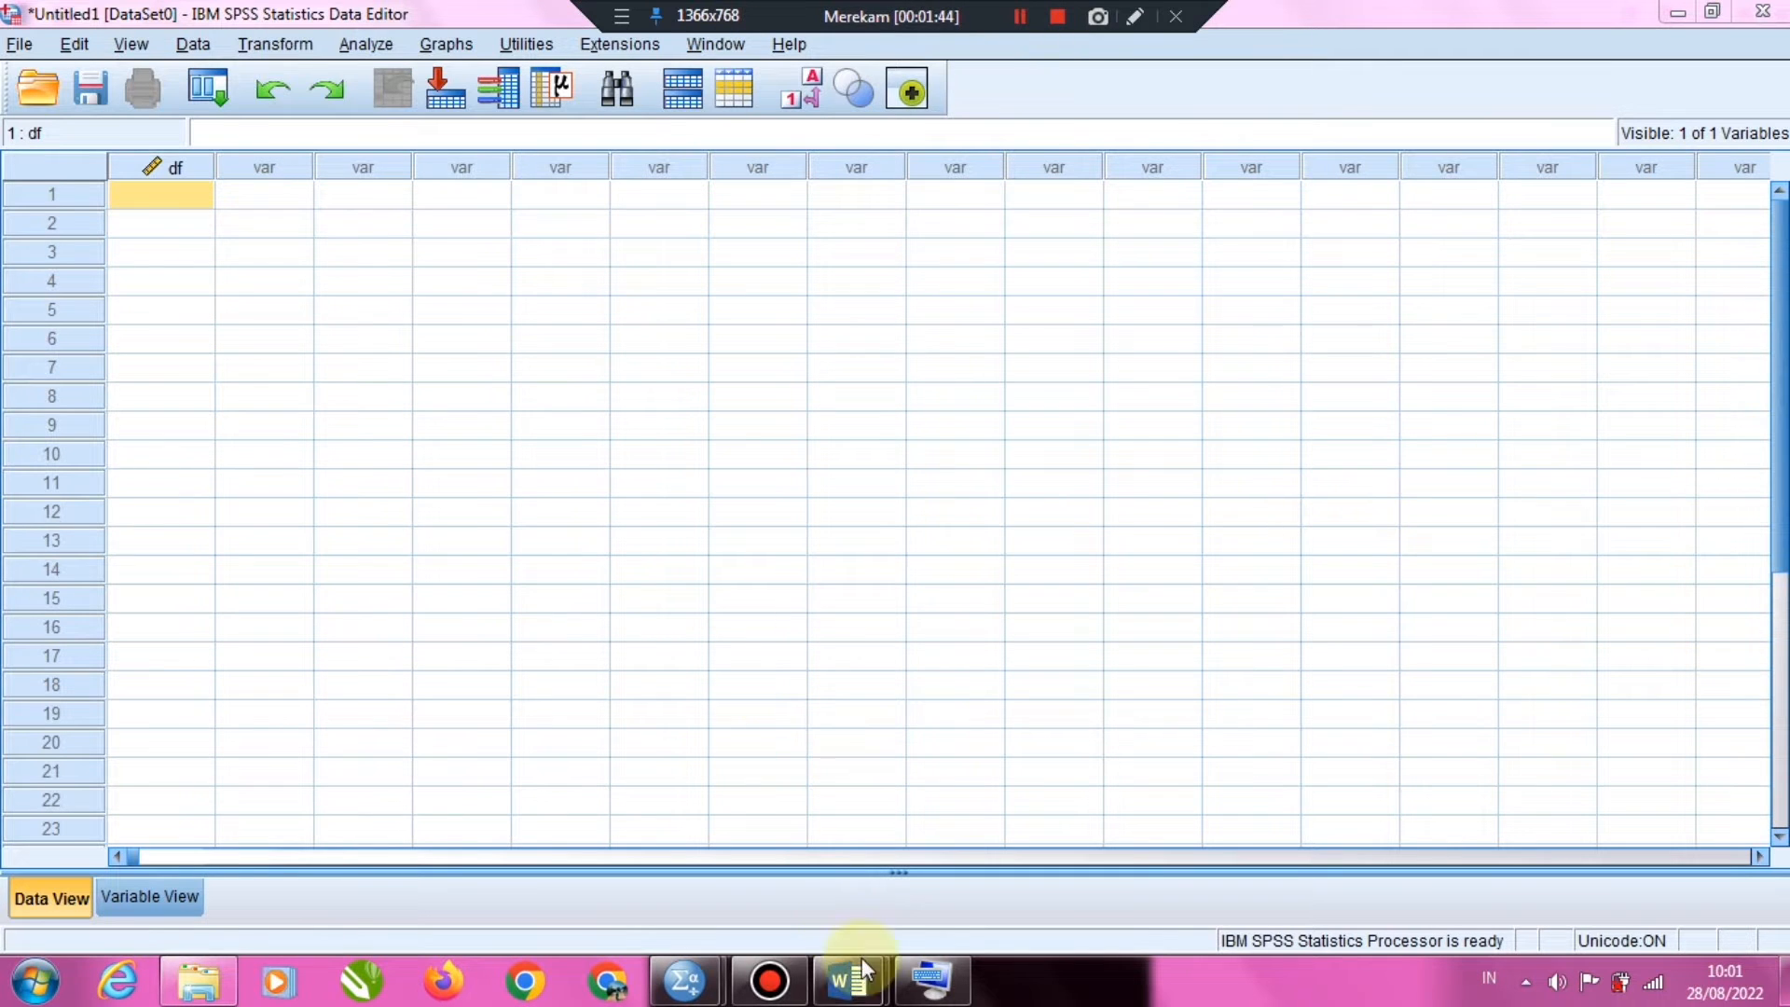
{"action": "left_click", "coordinate": [931, 979]}
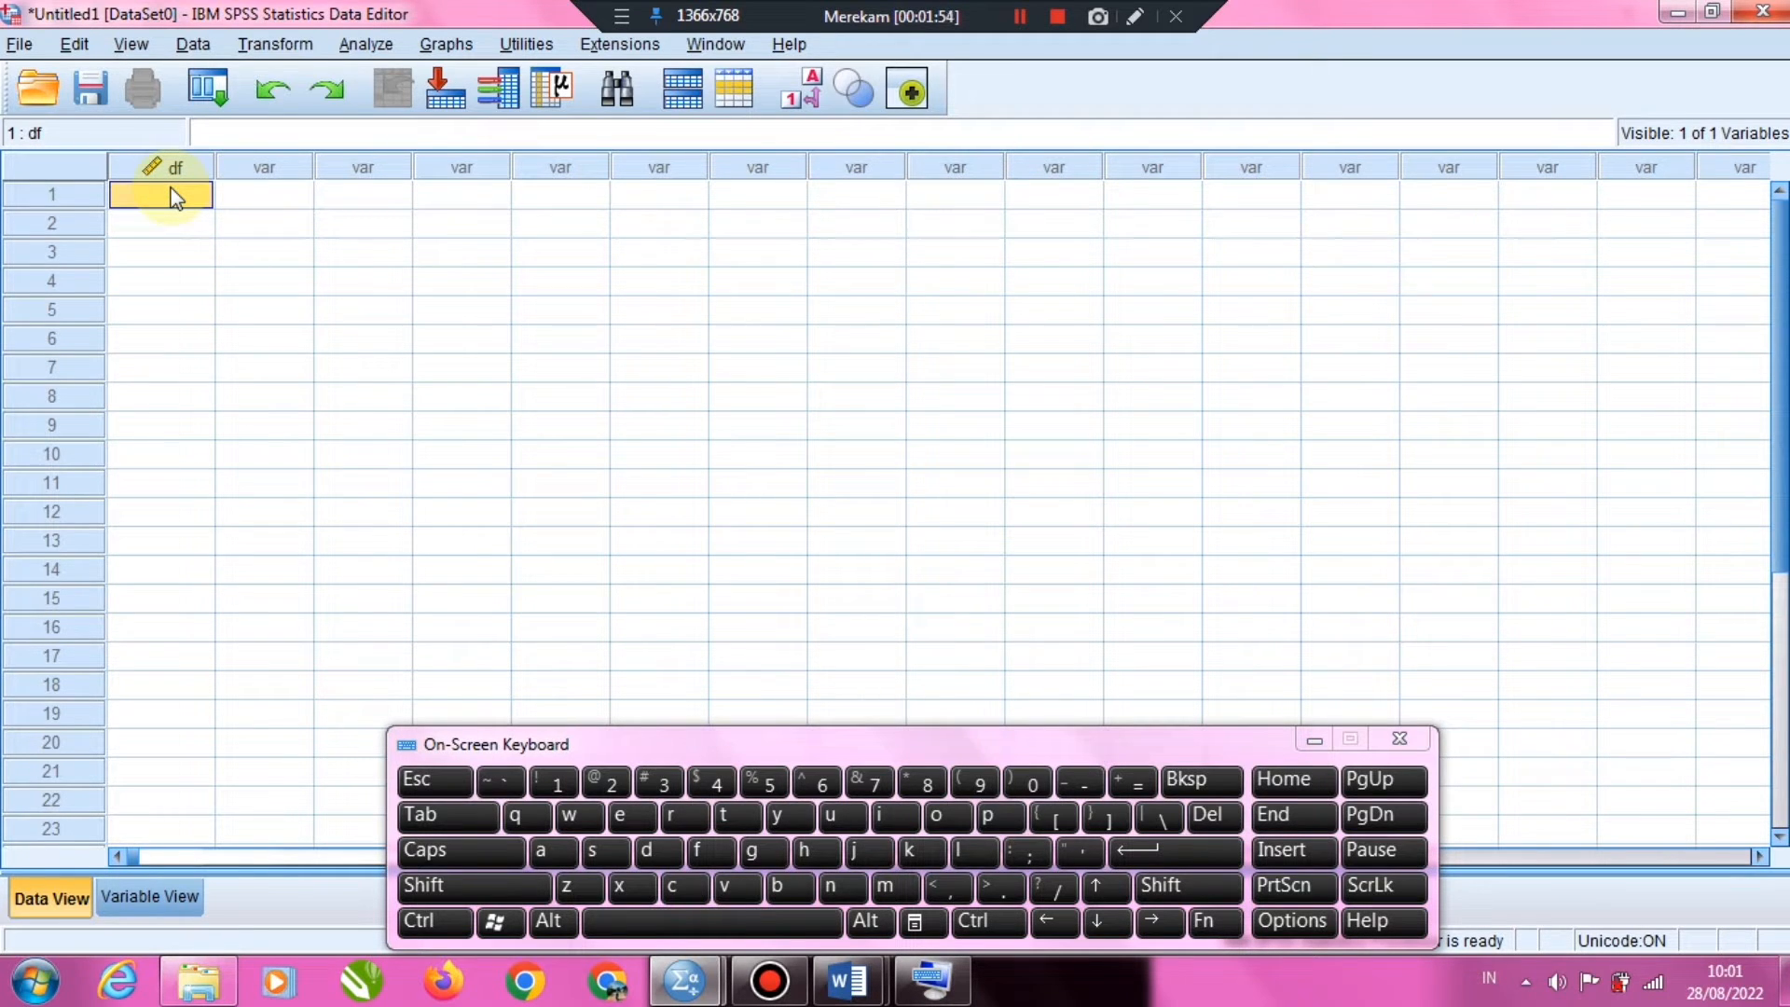
{"action": "type", "text": "1 2 3 4 5 "}
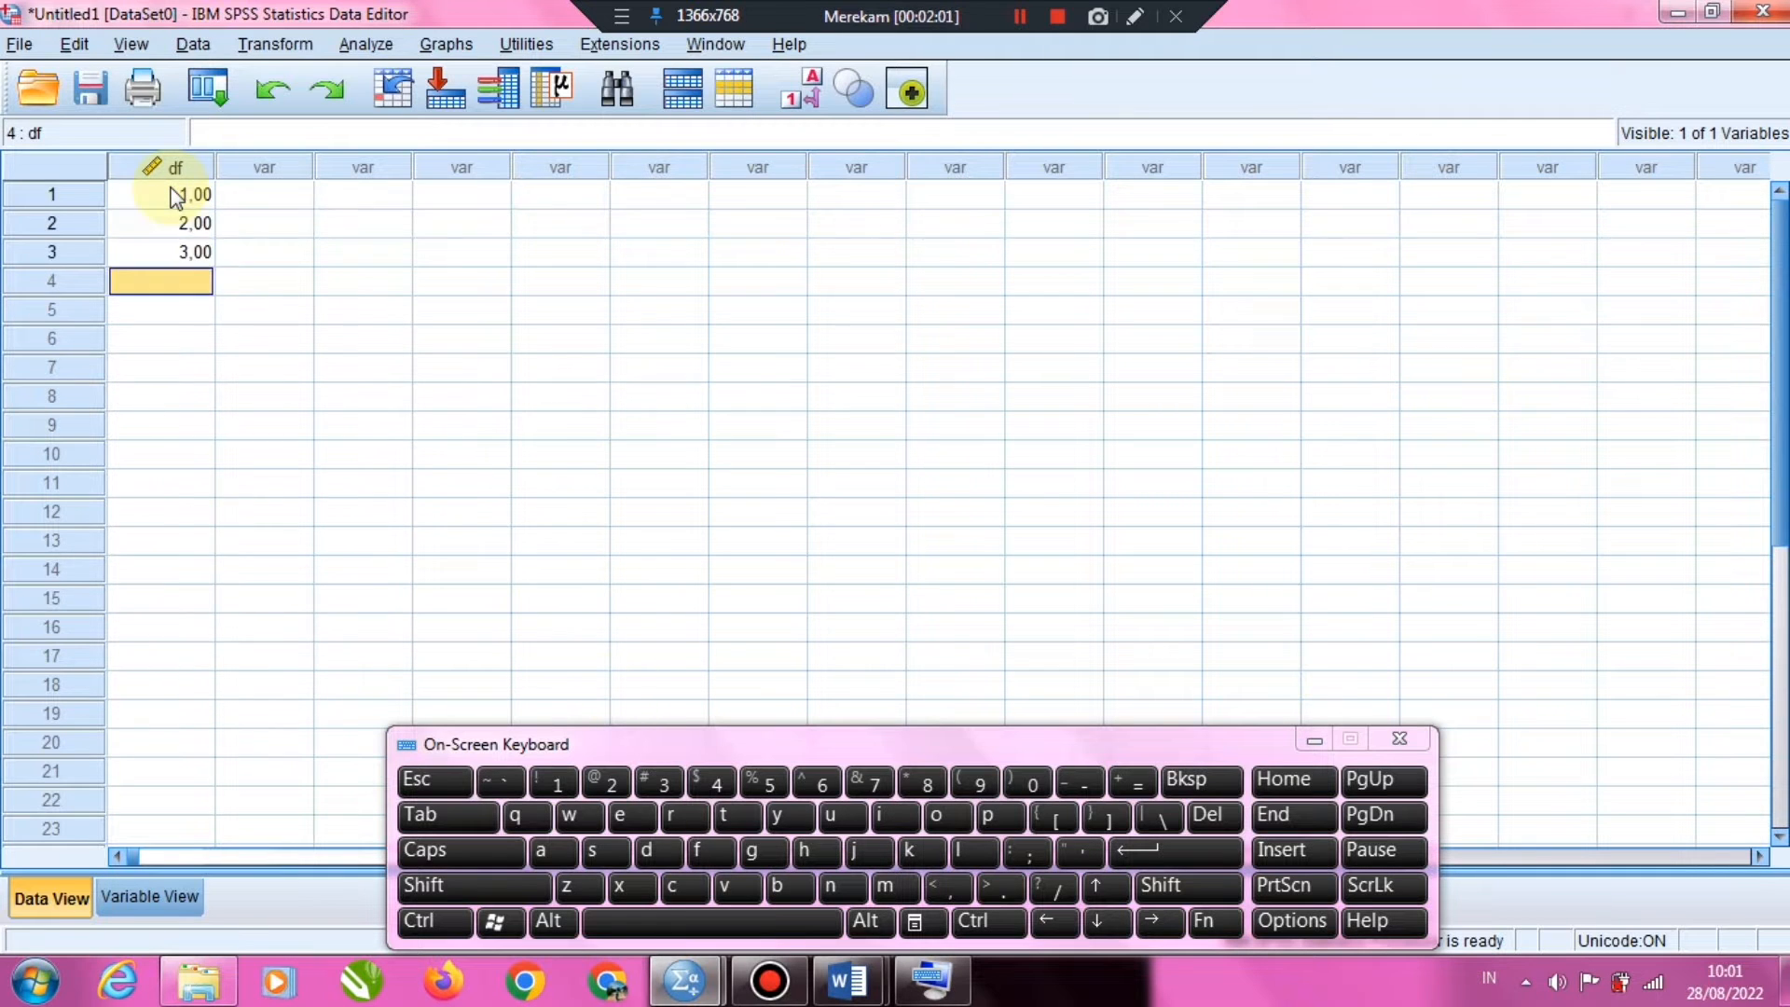
{"action": "type", "text": "6 7 8 9  "}
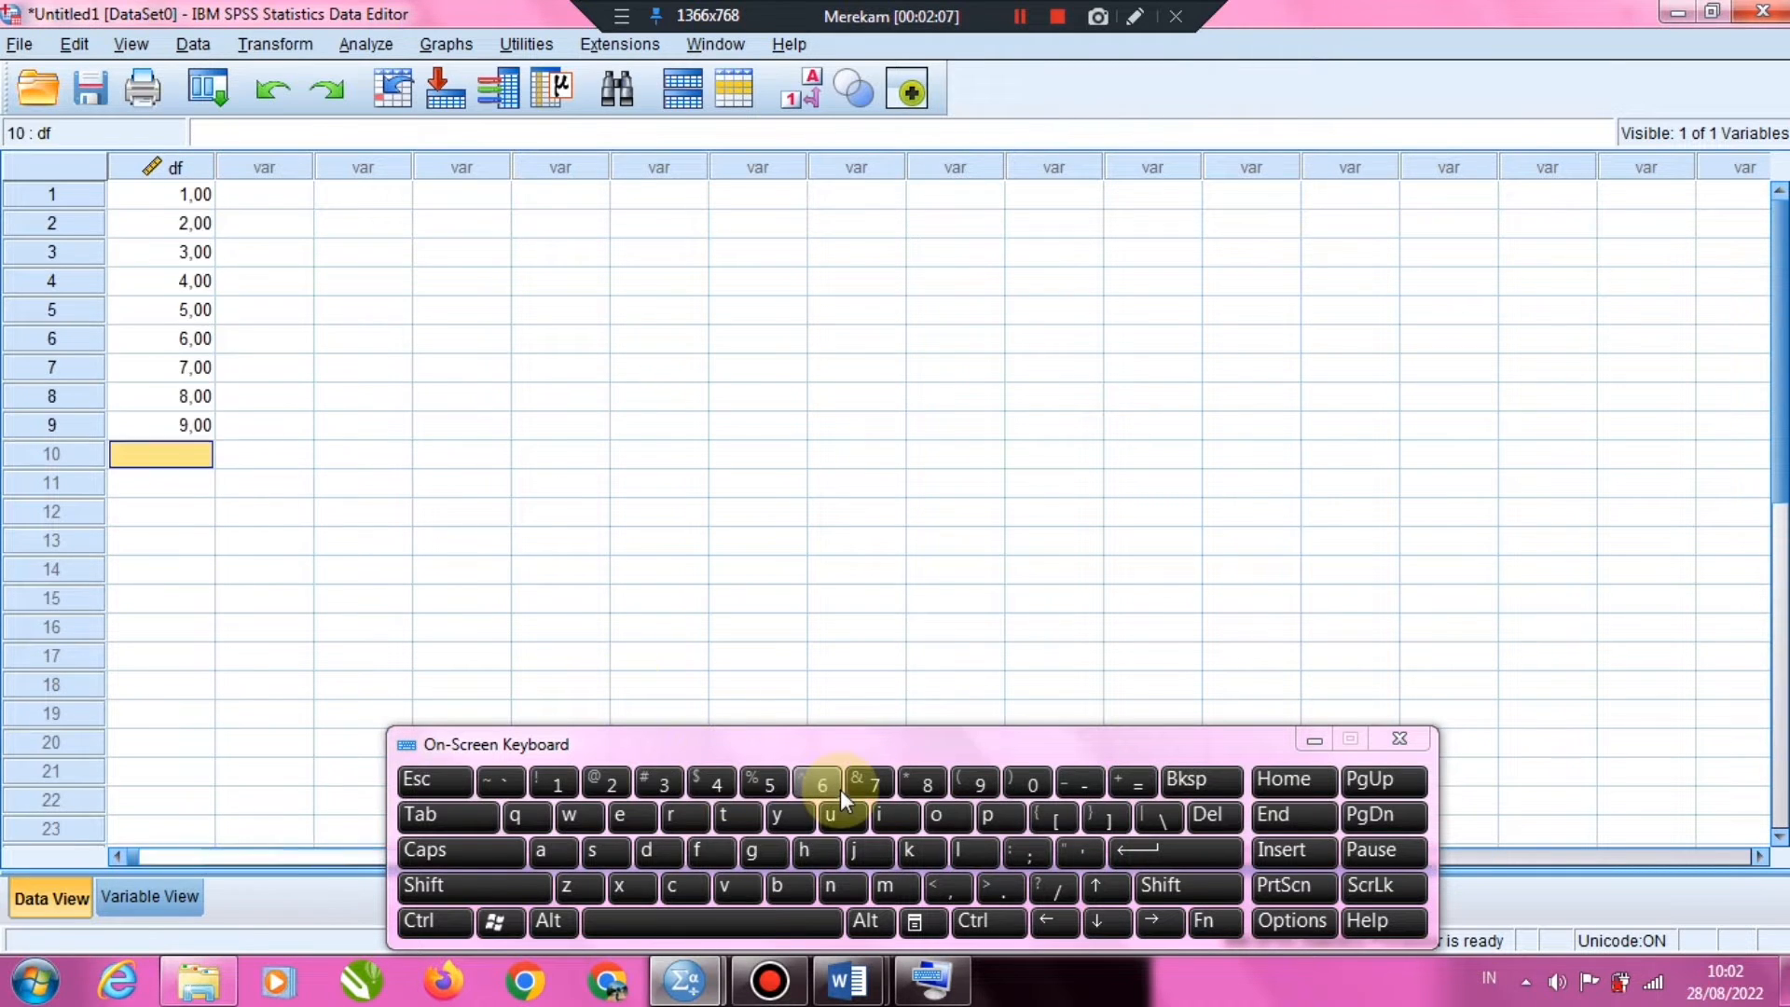
{"action": "type", "text": "10"}
{"action": "key", "text": "Return"}
{"action": "key", "text": "ctrl+z"}
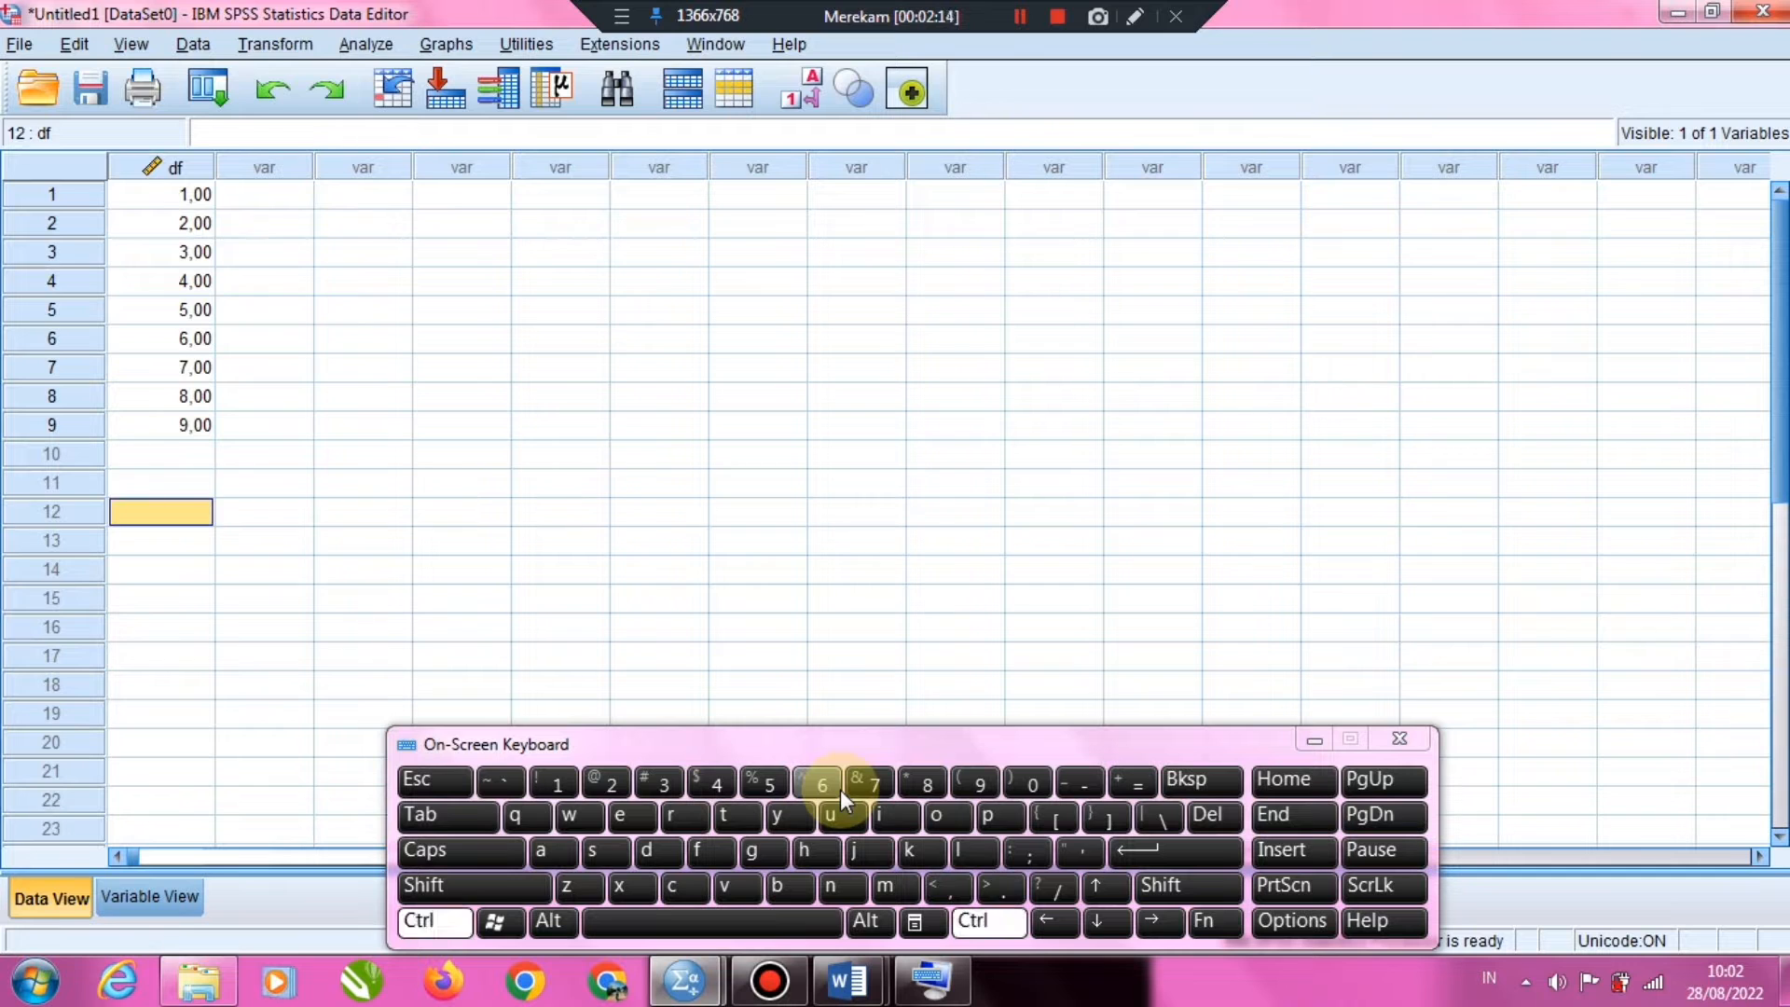
{"action": "key", "text": "ctrl+z"}
Enter the values 9 to 15 in rows 9 to 15 of the df column and minimize the on-screen keyboard
{"action": "left_click", "coordinate": [187, 426]}
{"action": "type", "text": "9 10 11 12 13"}
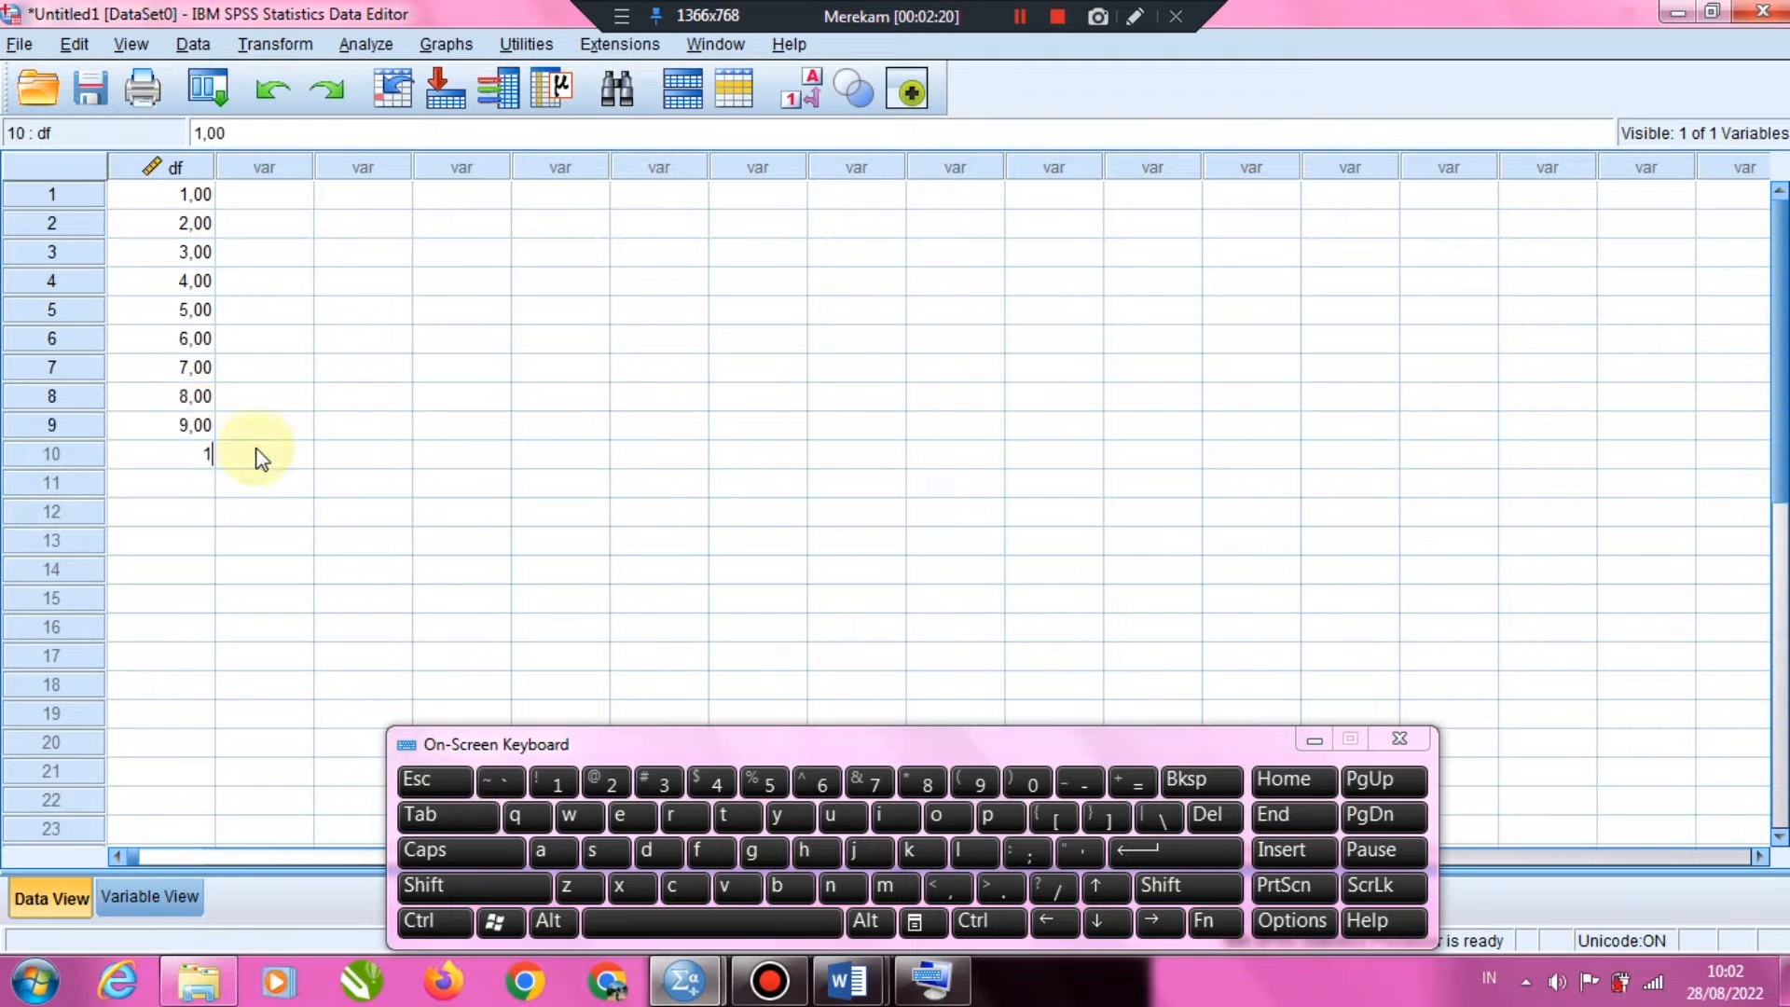
{"action": "type", "text": " 14 15"}
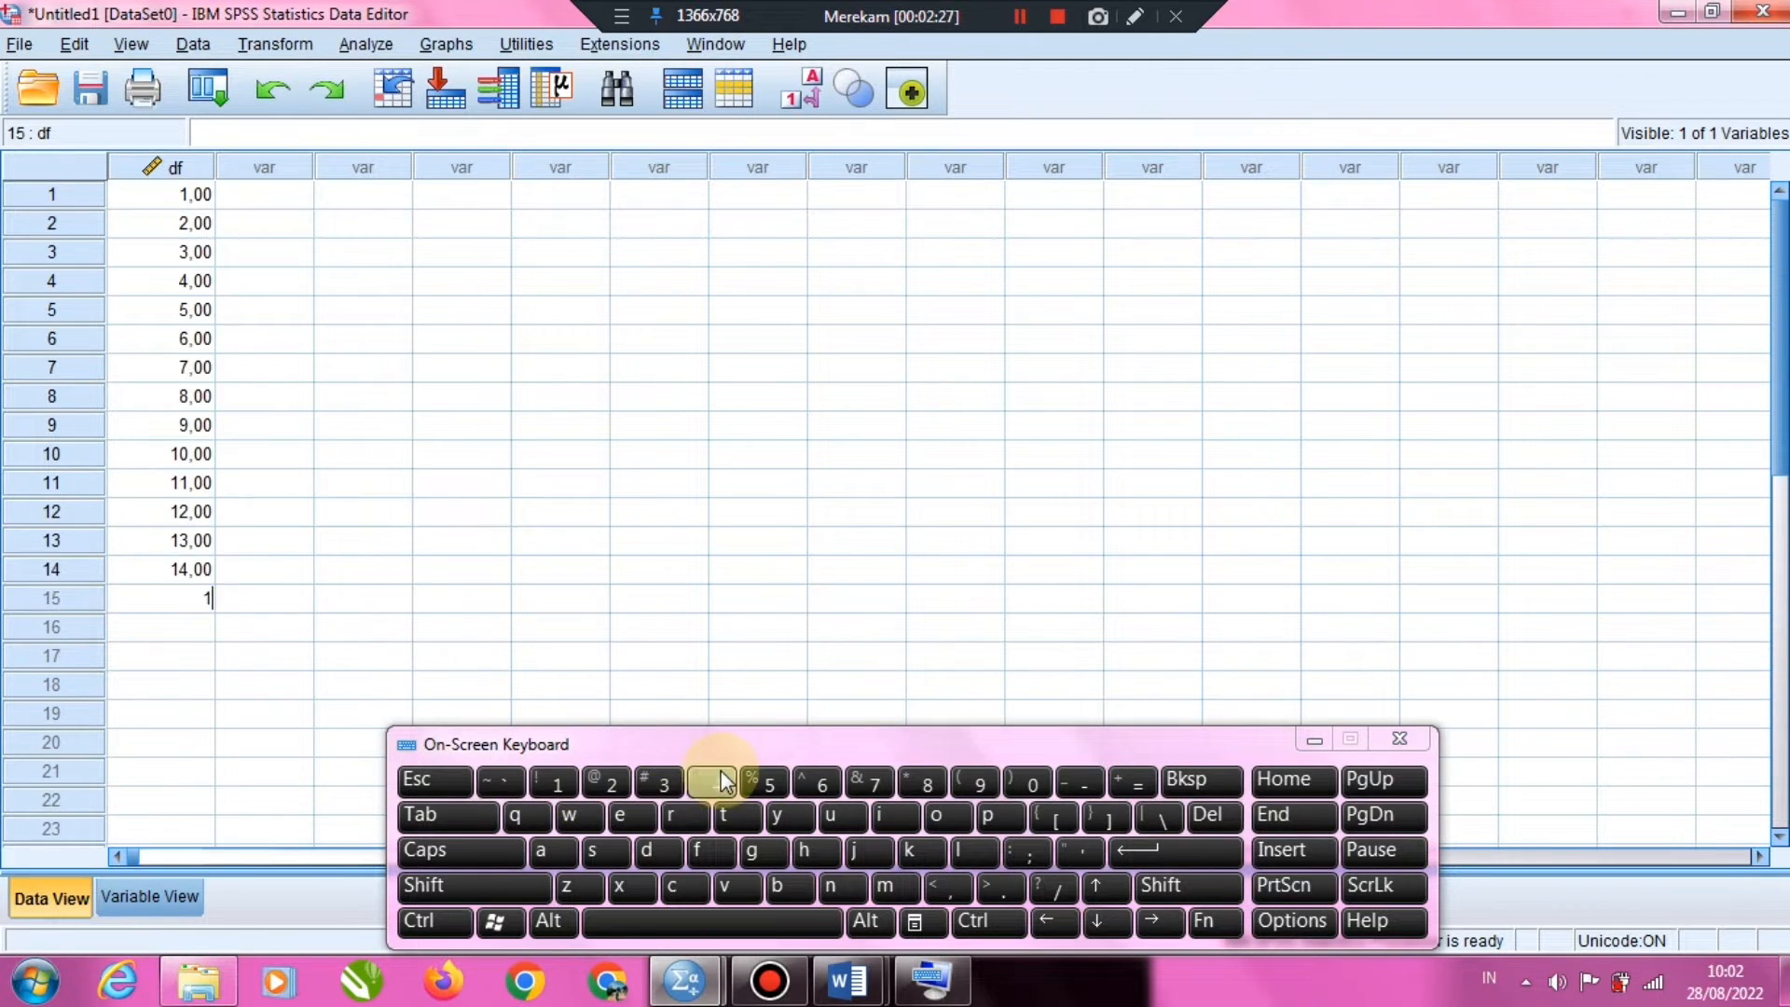
{"action": "left_click", "coordinate": [1314, 739]}
Start a Compute Variable transformation with t_table as the target variable
{"action": "left_click", "coordinate": [277, 45]}
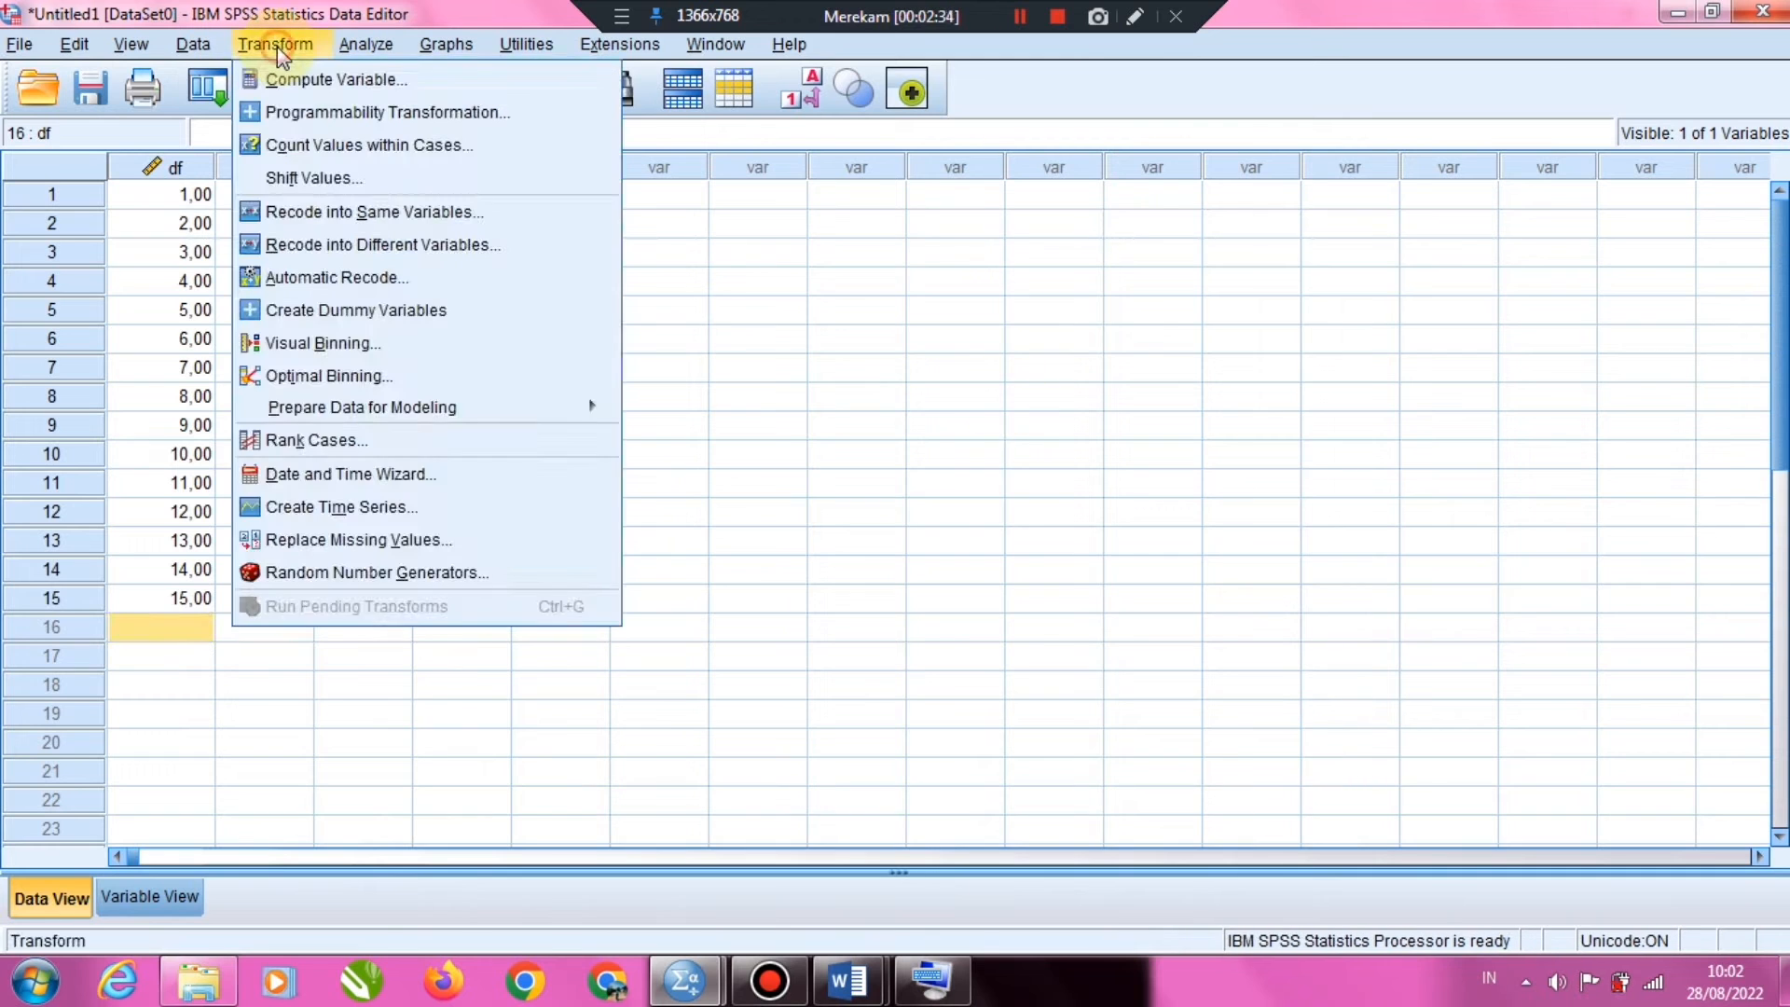
{"action": "left_click", "coordinate": [352, 90]}
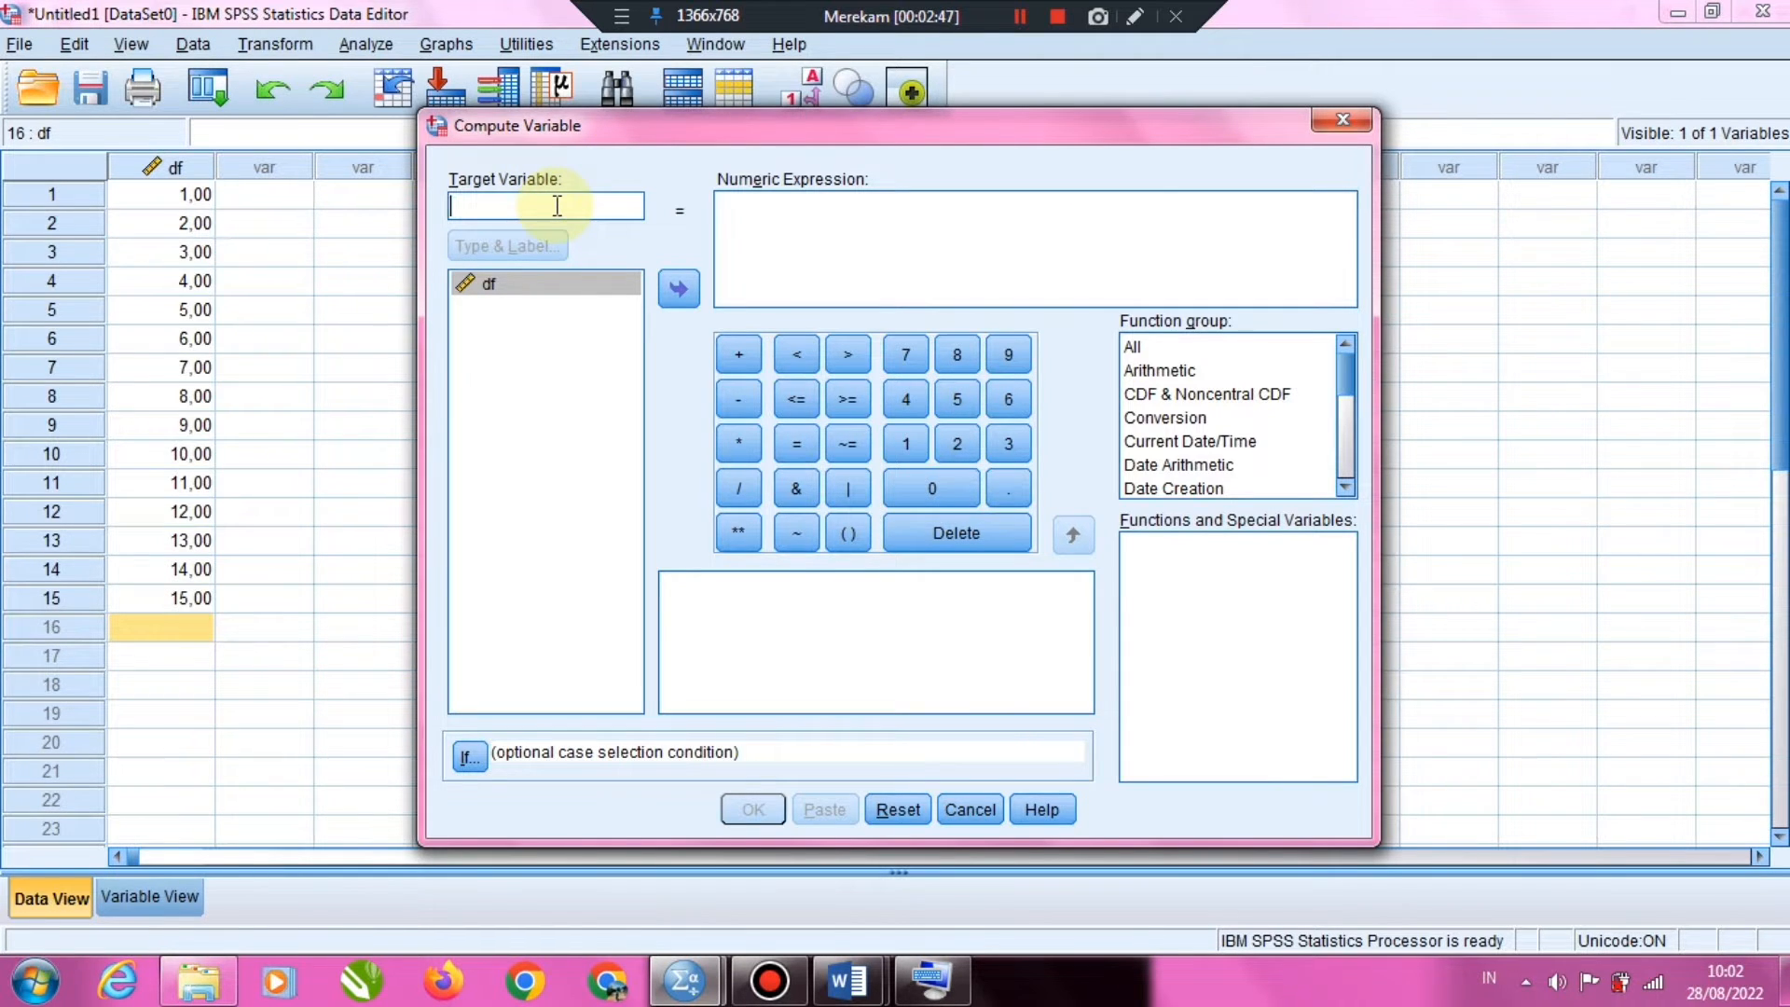
{"action": "type", "text": "t"}
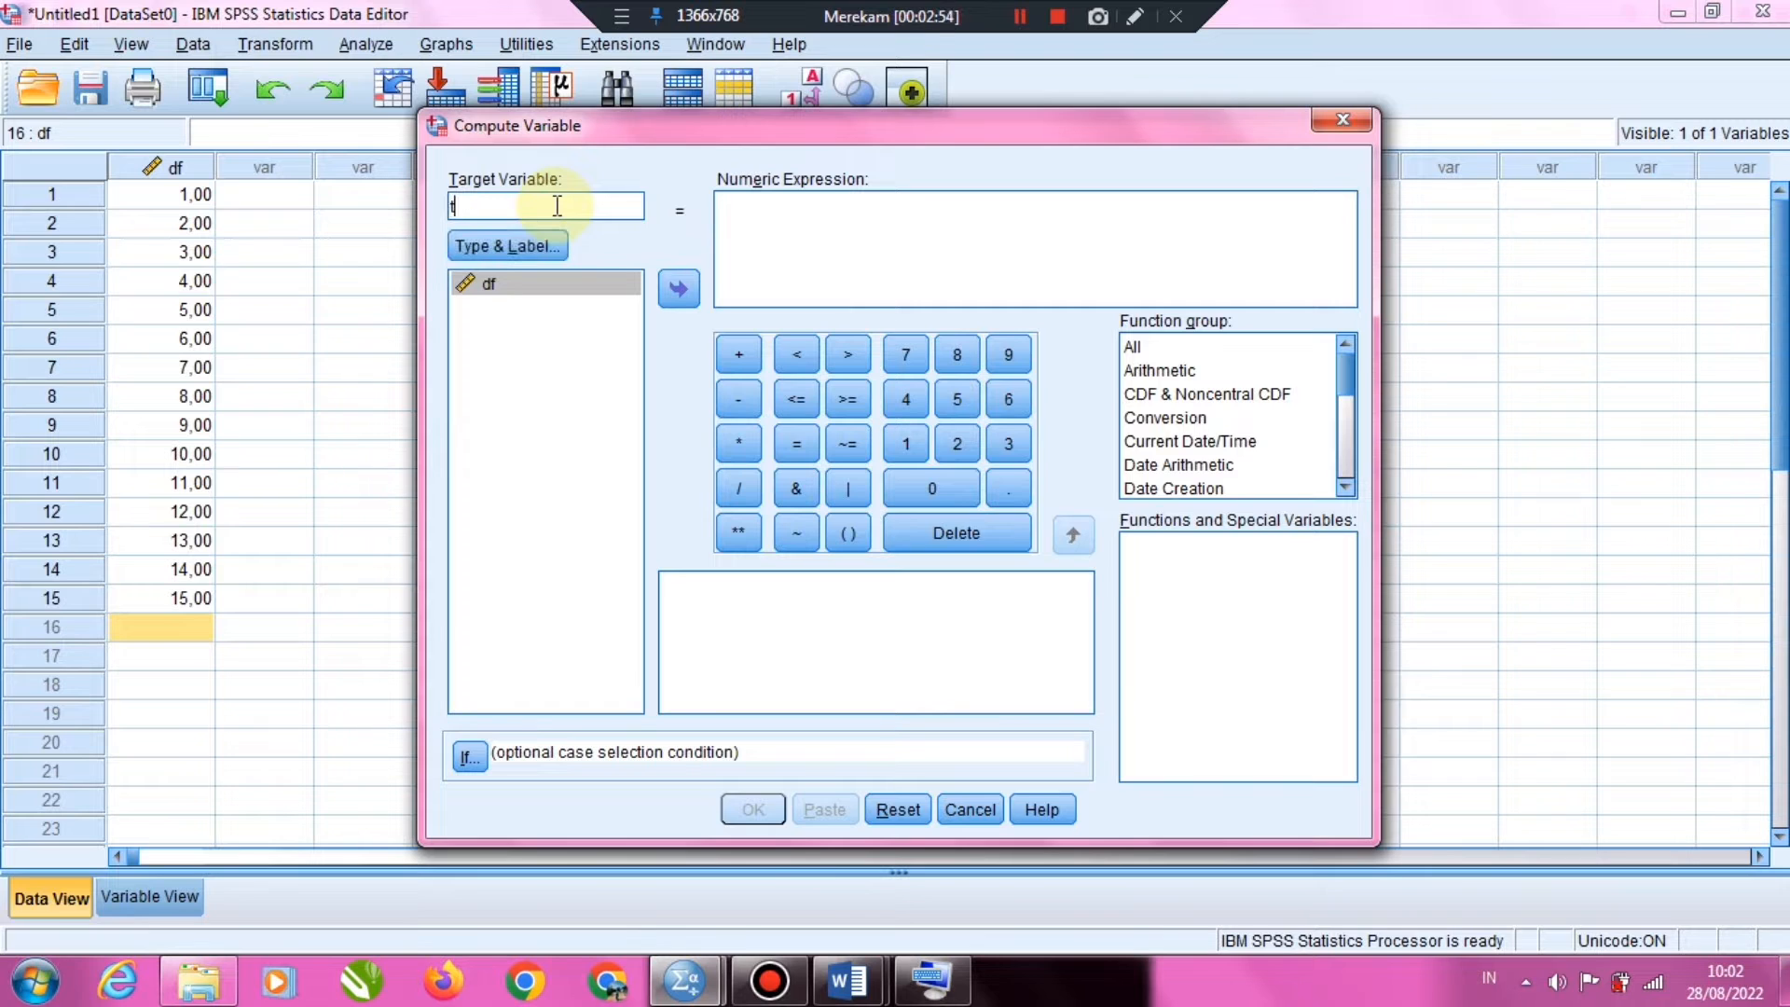
{"action": "type", "text": "_table"}
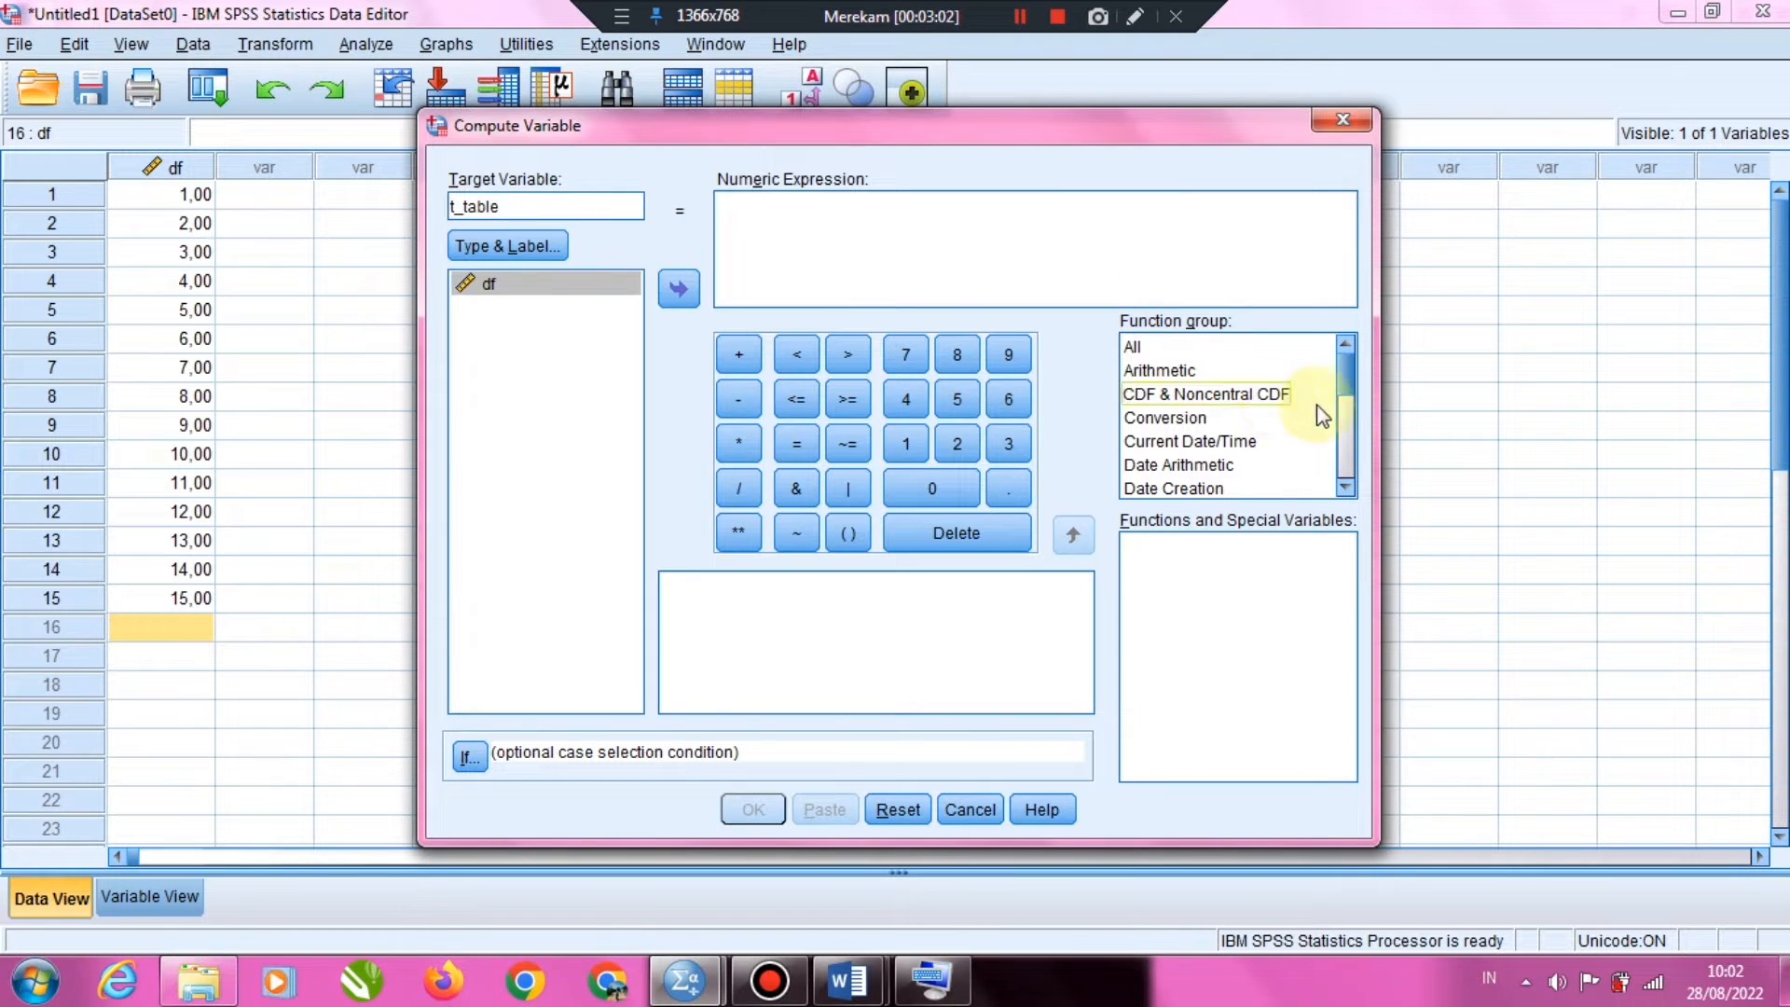
Insert the Idf.T function from the Inverse DF function group into the numeric expression
{"action": "left_click_drag", "start_coordinate": [1345, 394], "coordinate": [1349, 430]}
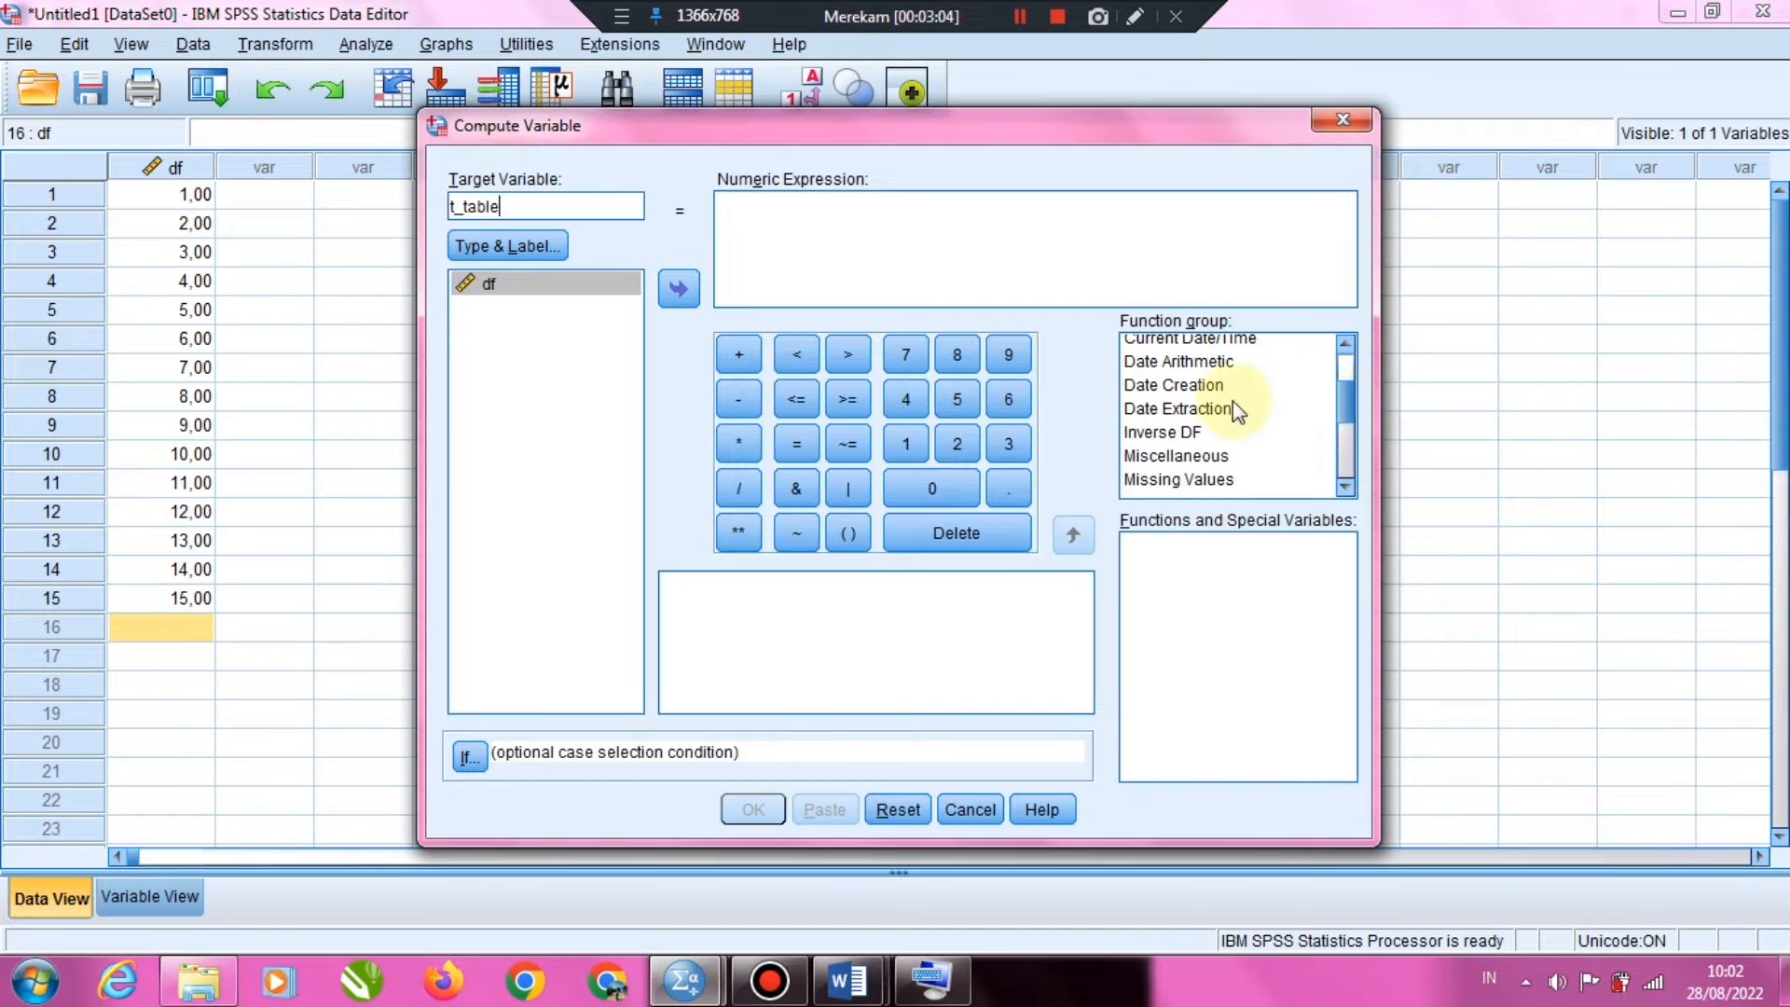
{"action": "left_click", "coordinate": [1175, 433]}
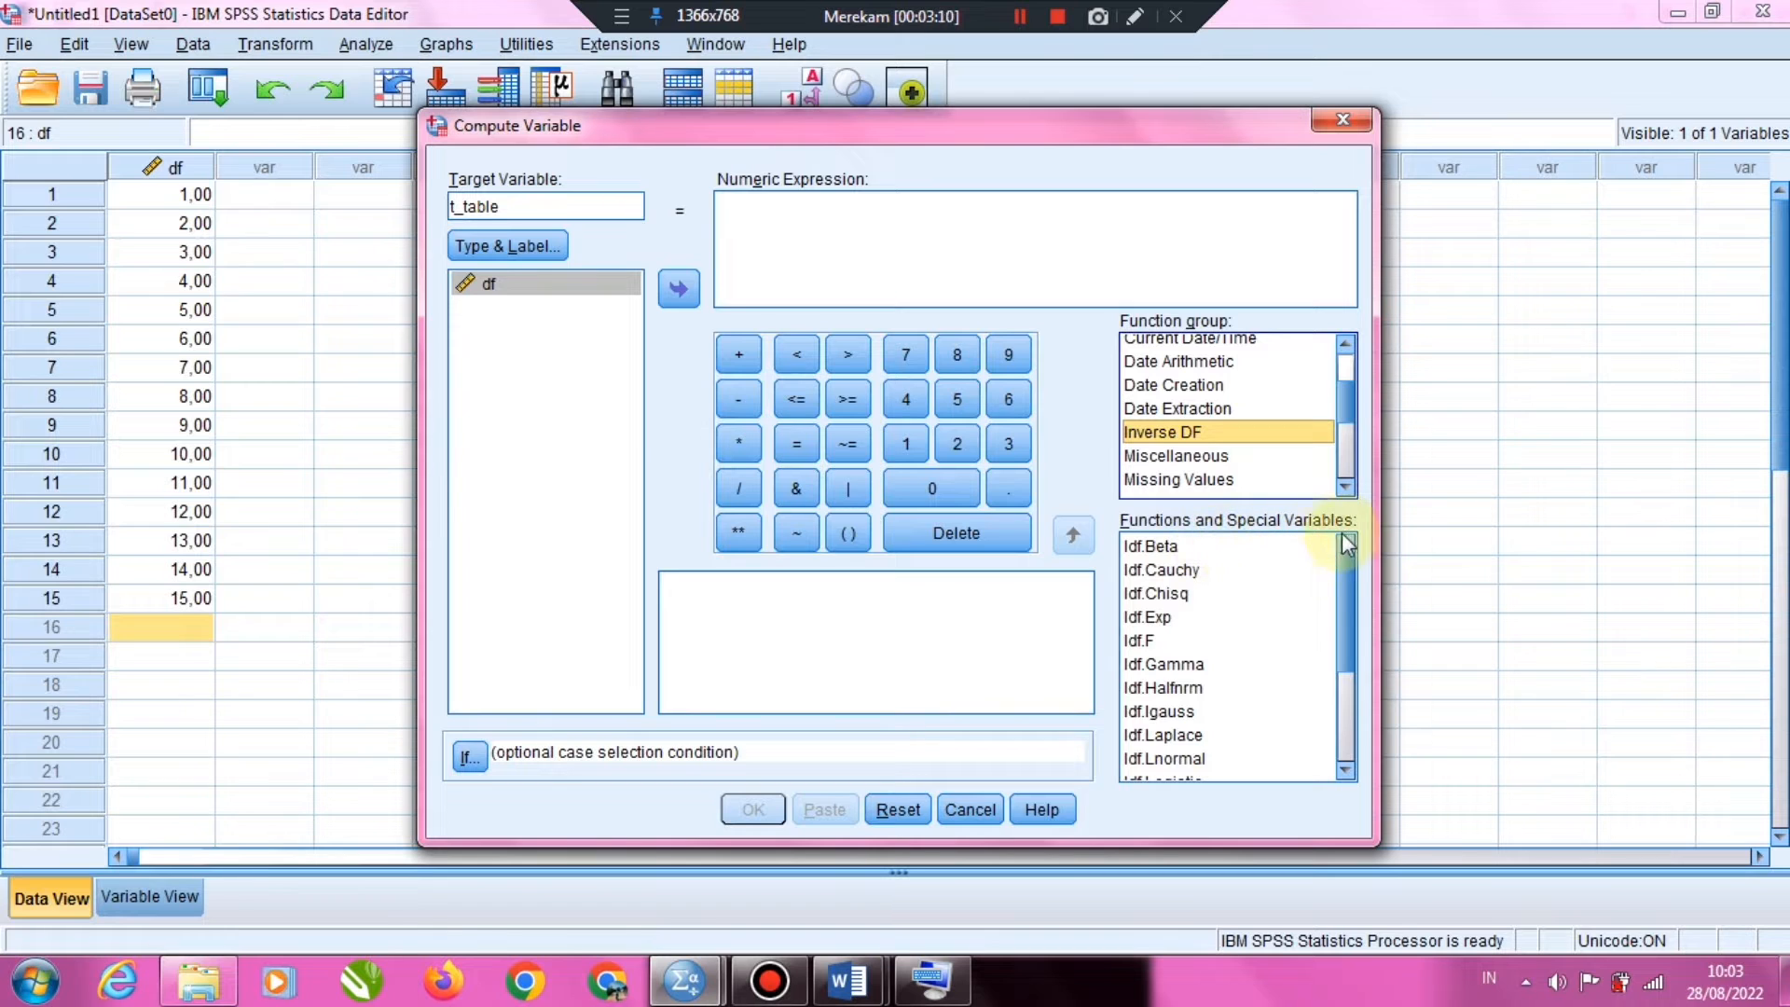
{"action": "left_click_drag", "start_coordinate": [1344, 584], "coordinate": [1349, 653]}
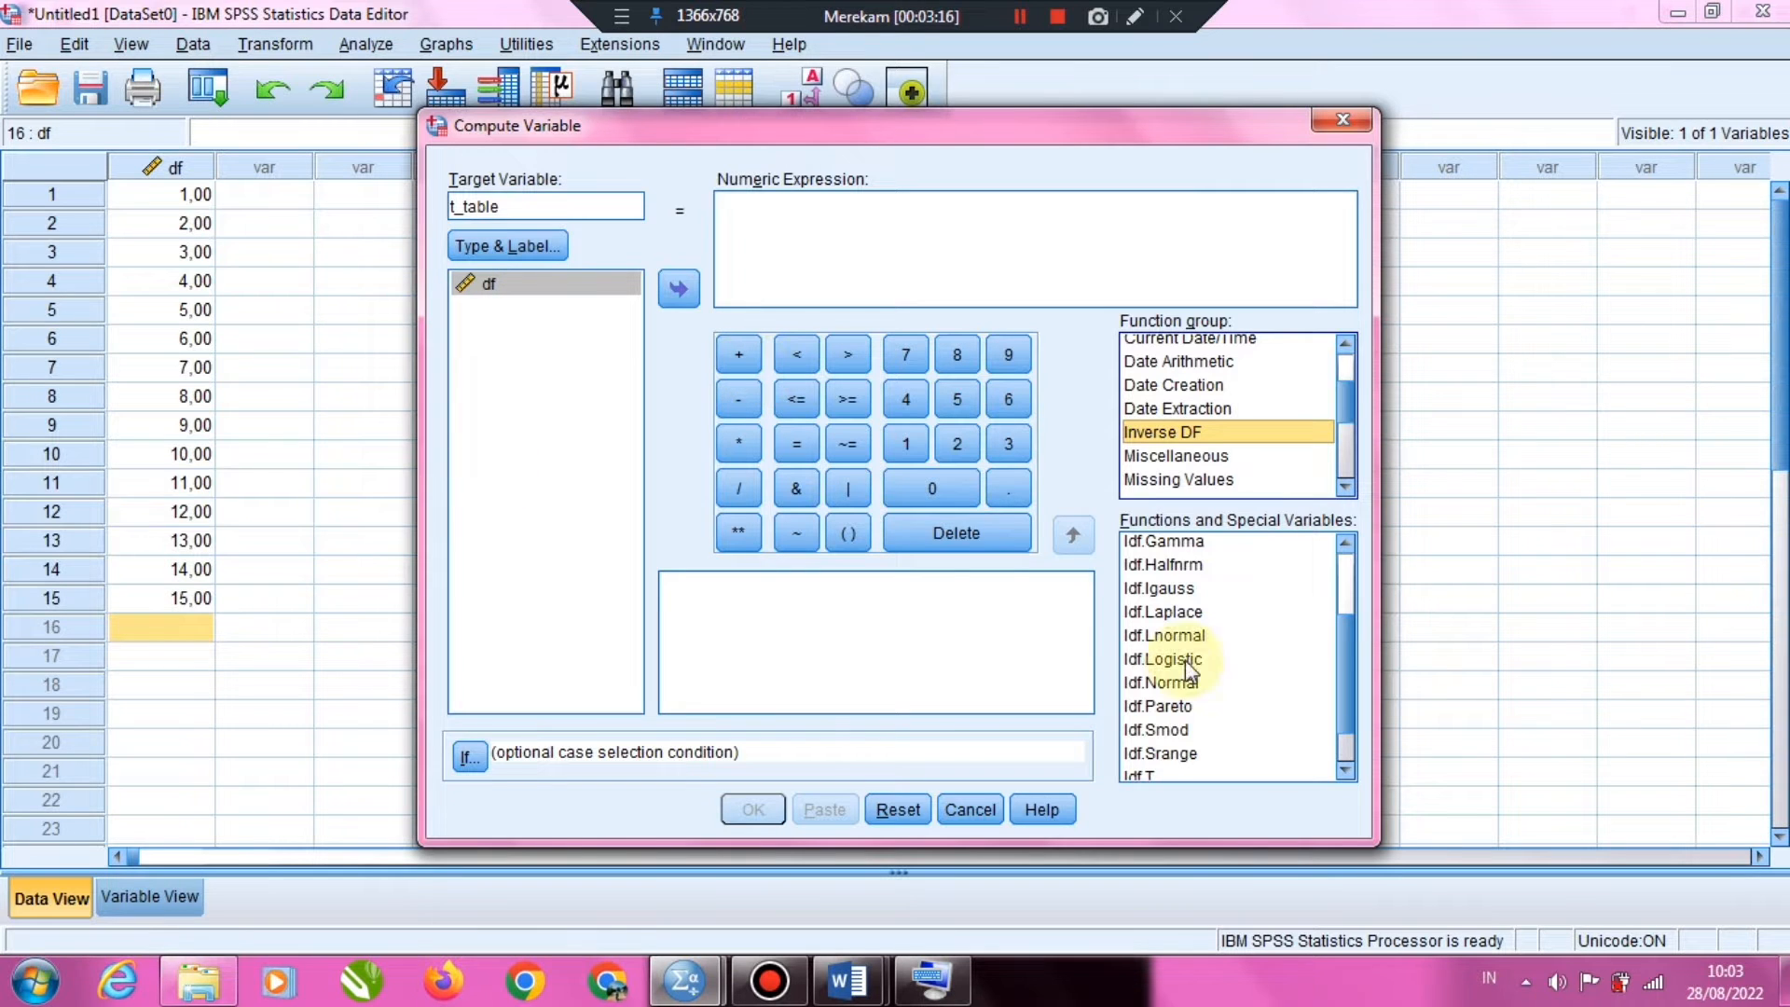
{"action": "left_click_drag", "start_coordinate": [1348, 681], "coordinate": [1346, 724]}
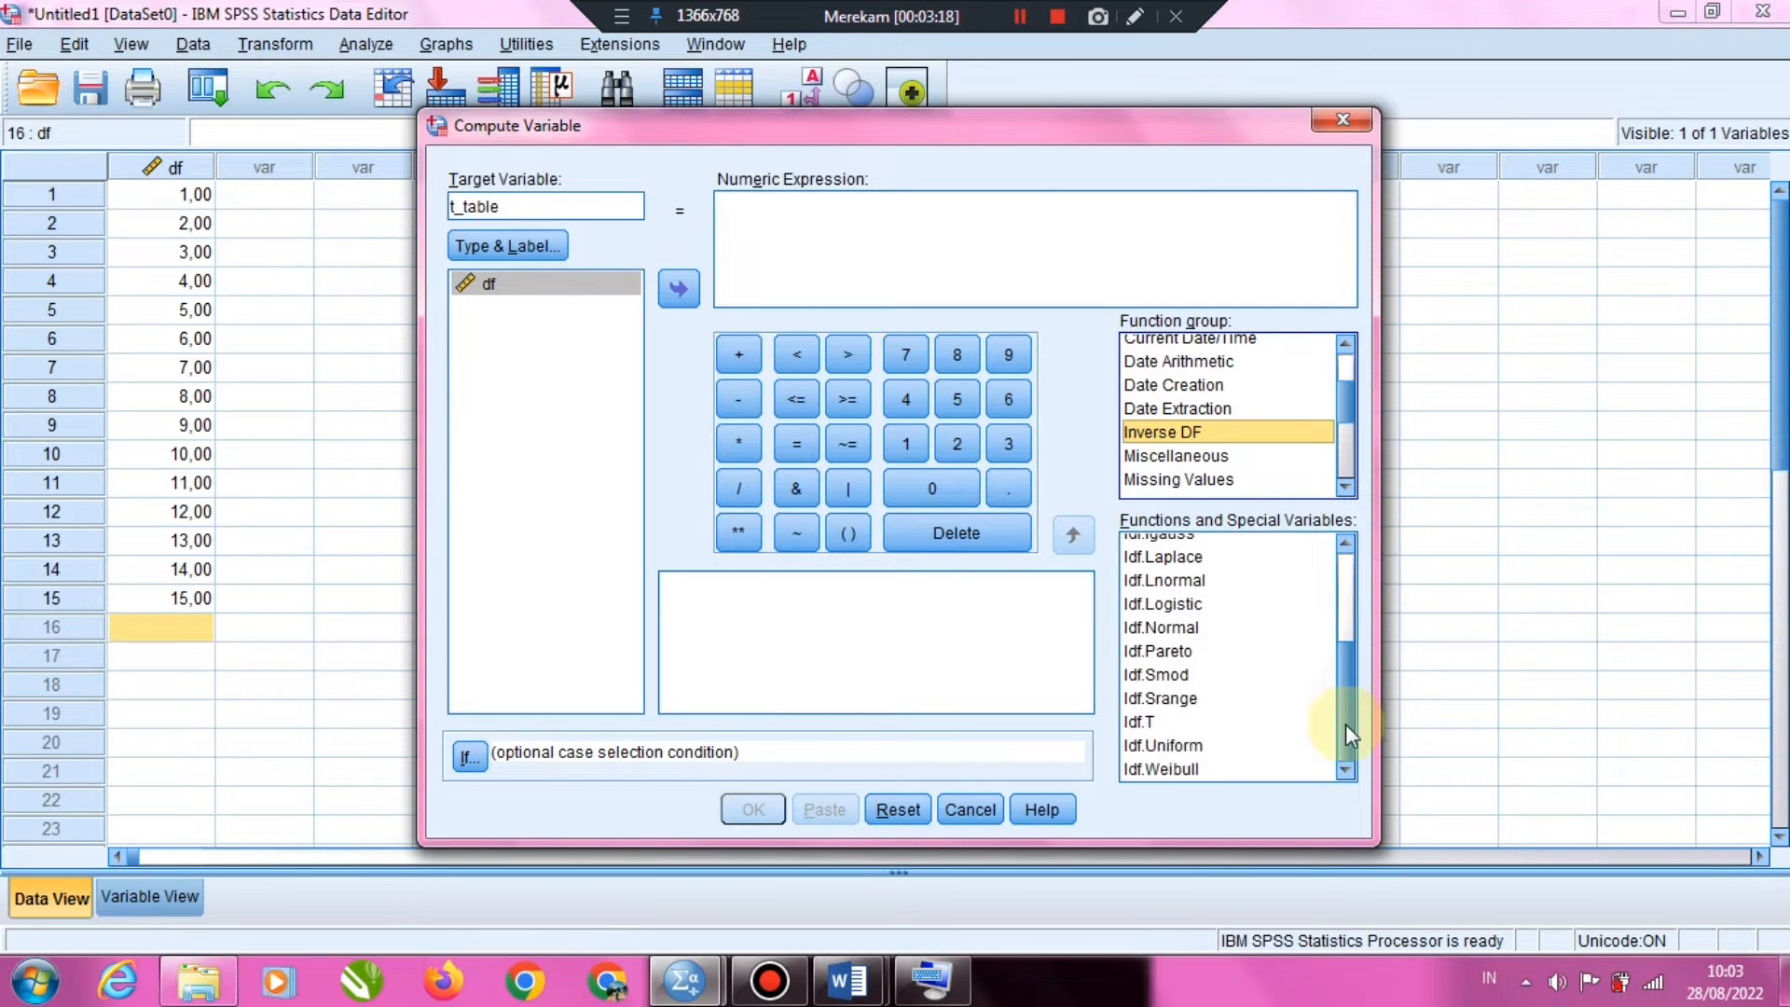
{"action": "left_click", "coordinate": [1138, 723]}
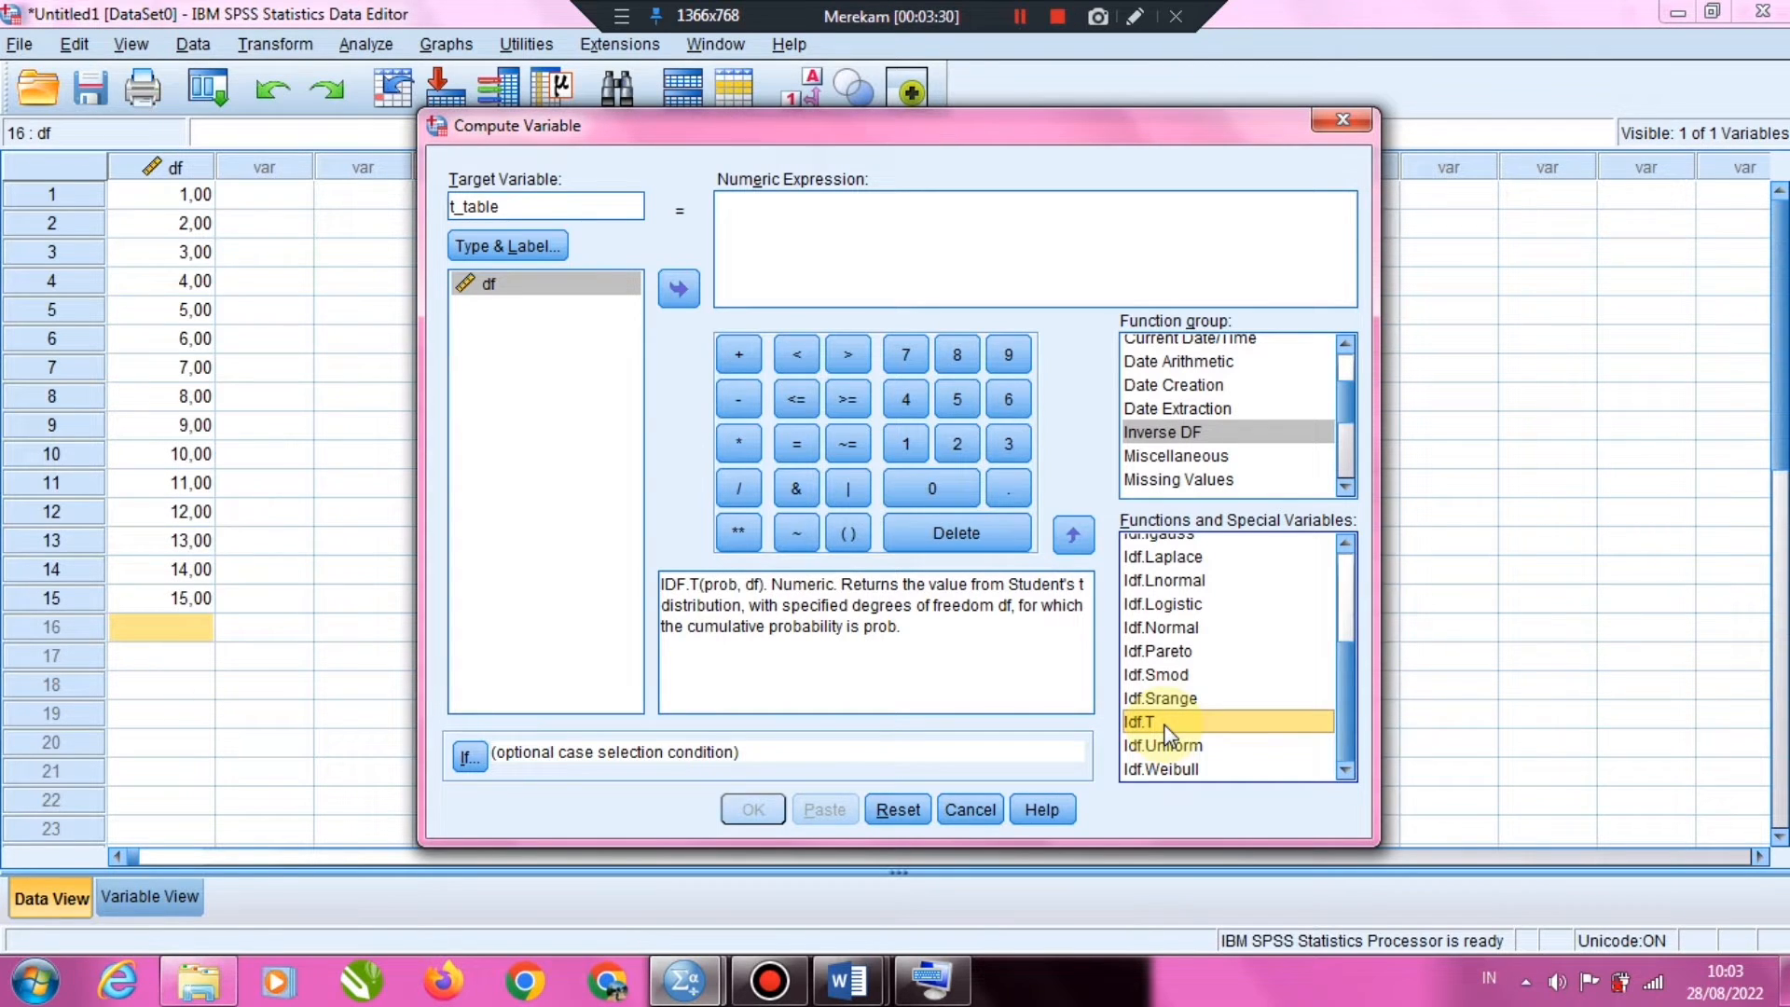
{"action": "left_click", "coordinate": [1074, 535]}
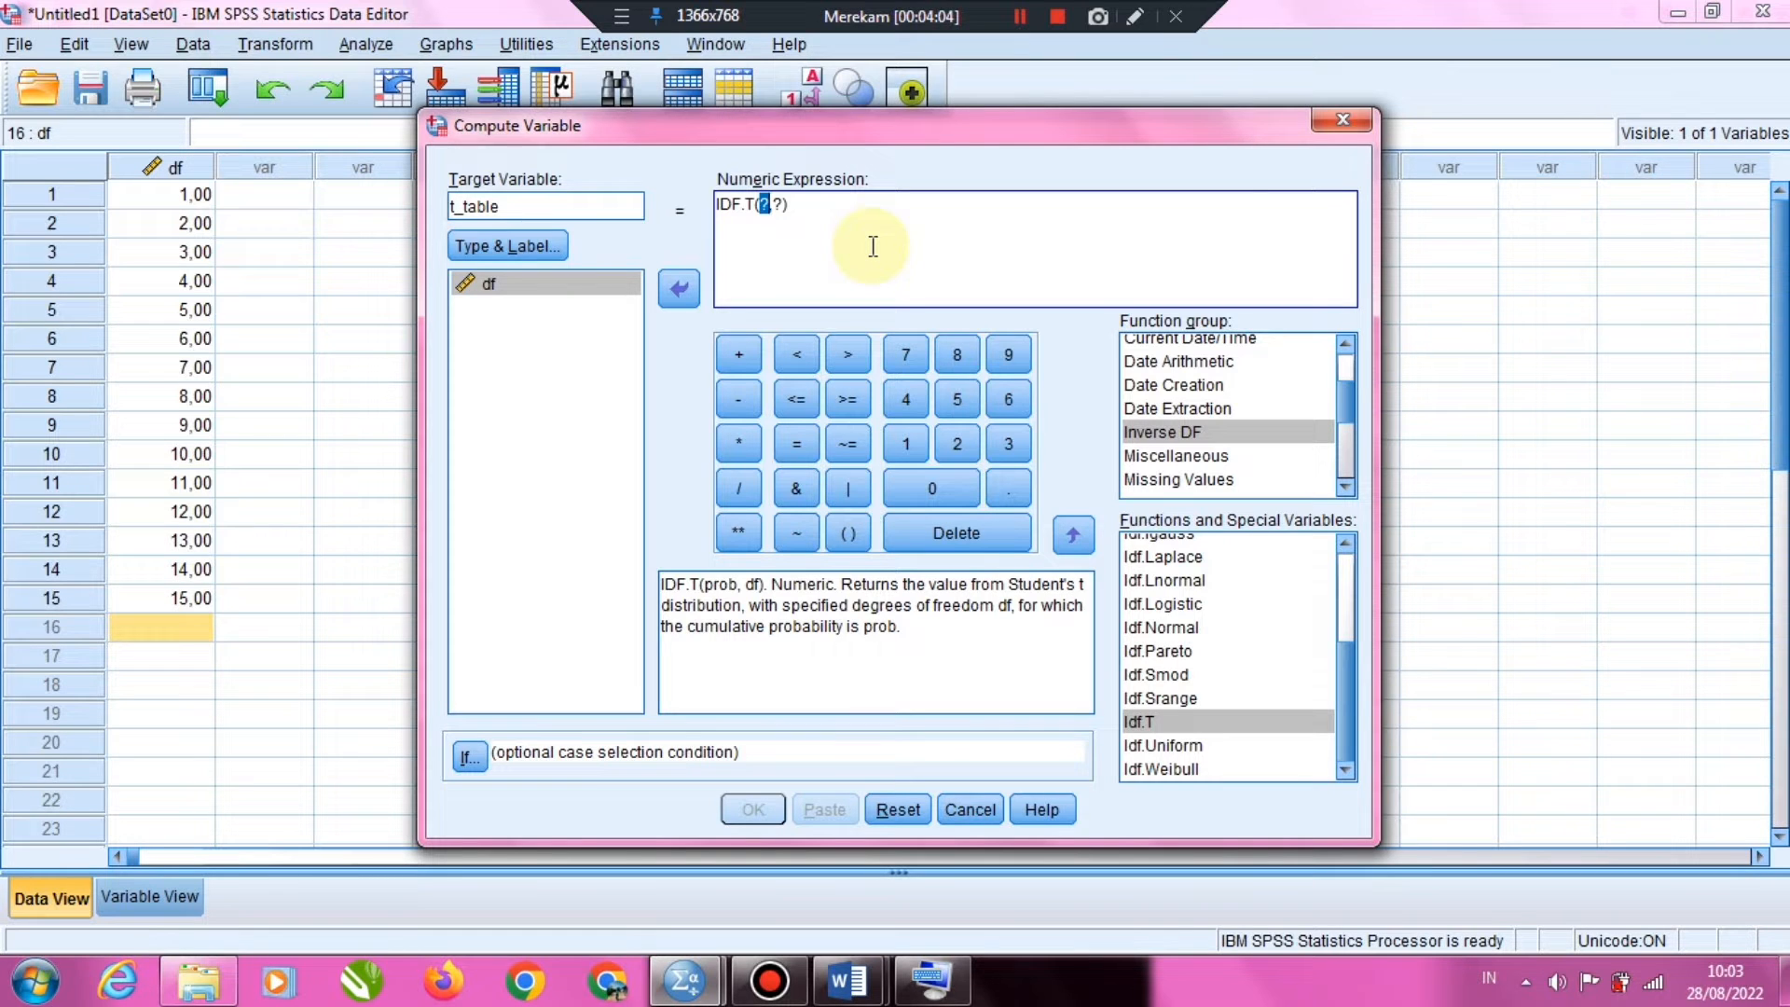
Complete the expression as IDF.T(0.975,df), run the computation and close the output window
{"action": "type", "text": "0.975"}
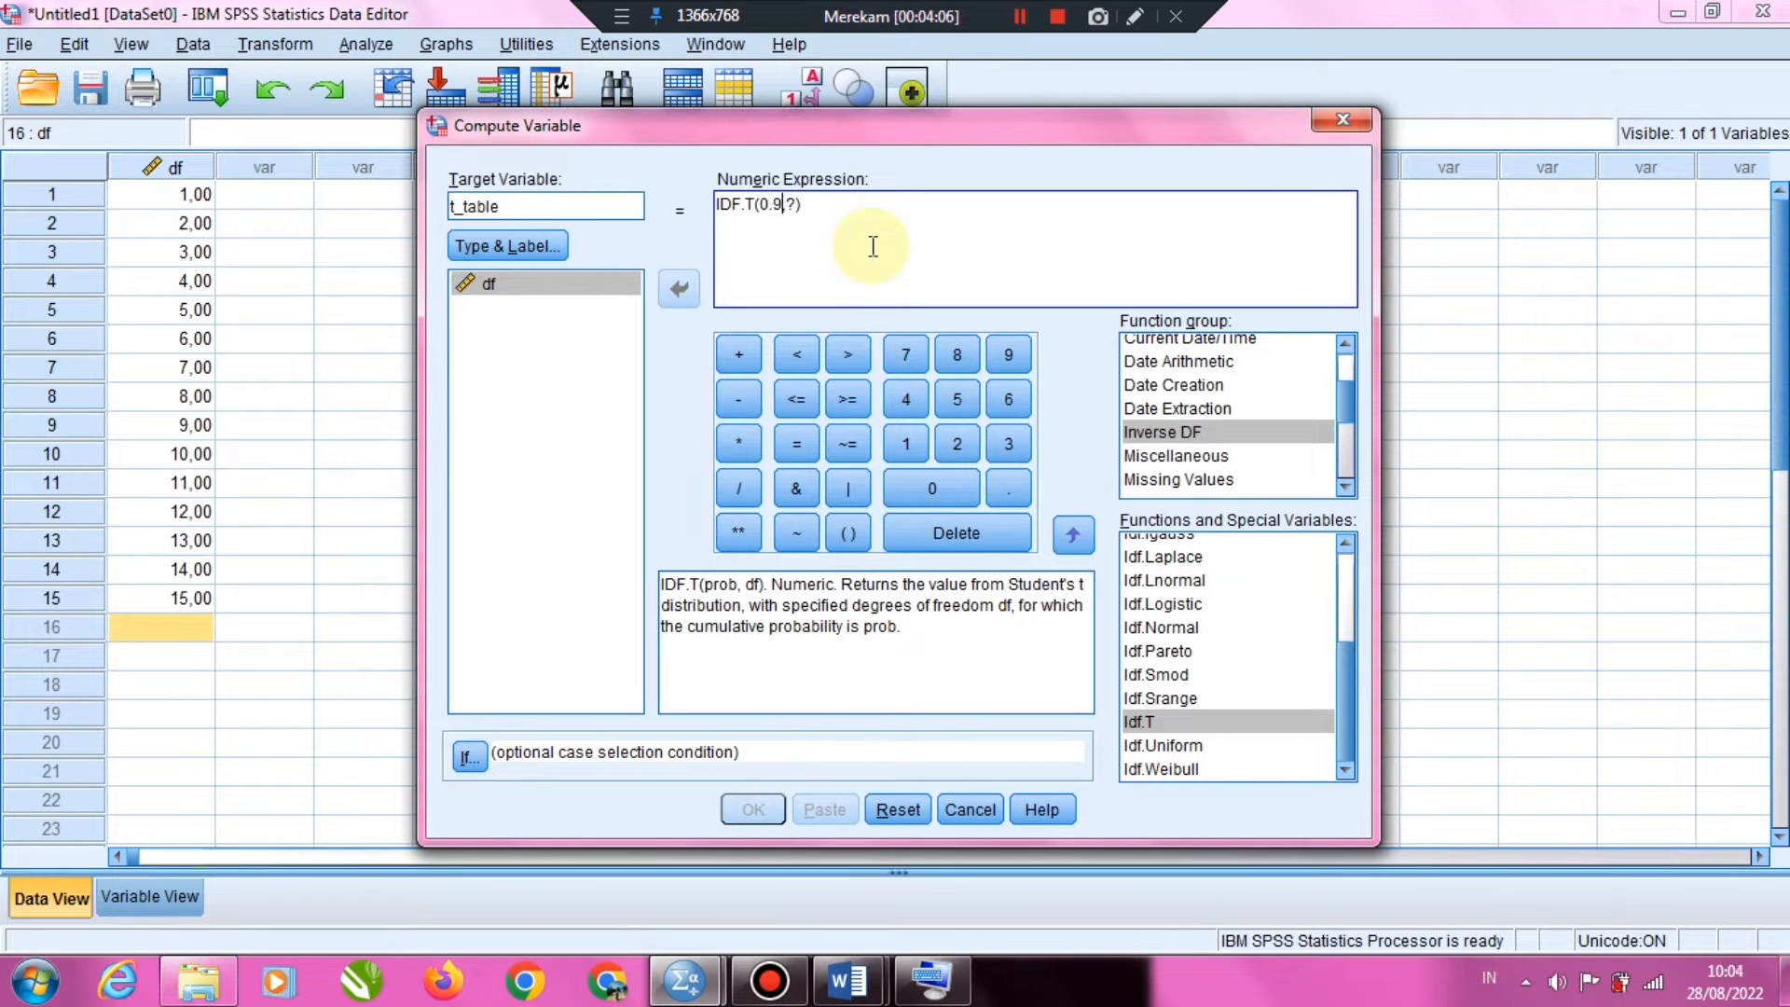
{"action": "double_click", "coordinate": [810, 204]}
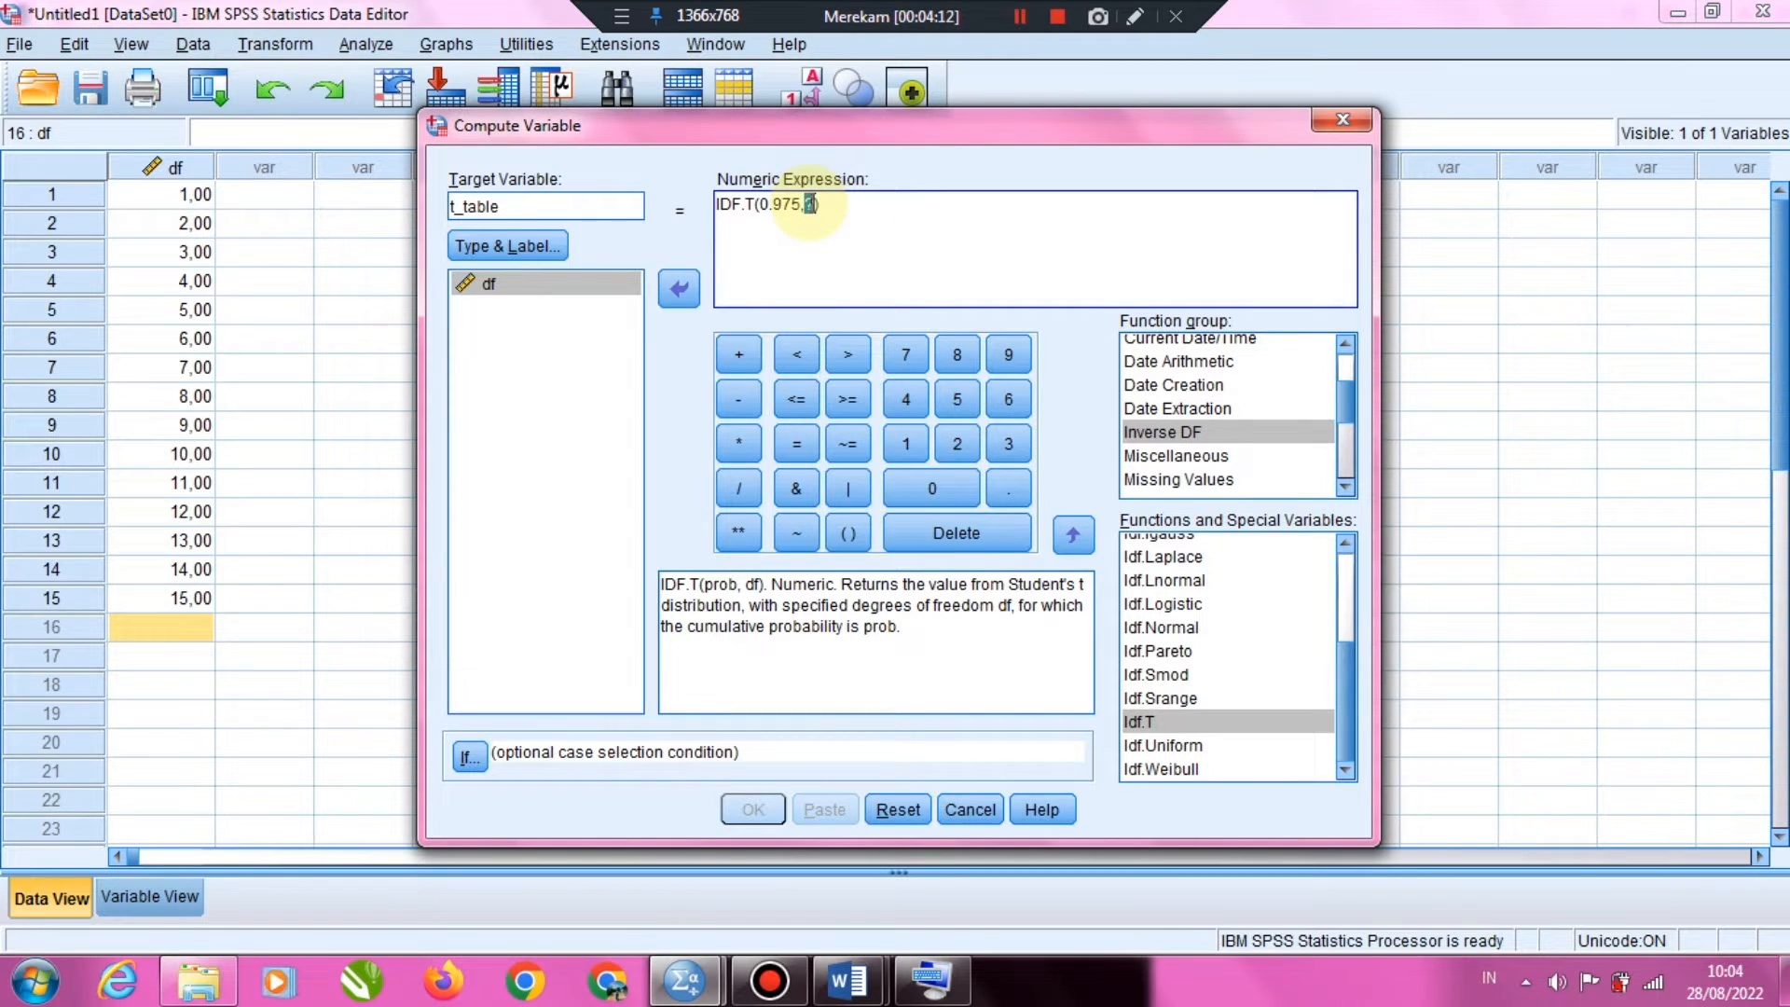
{"action": "type", "text": "df"}
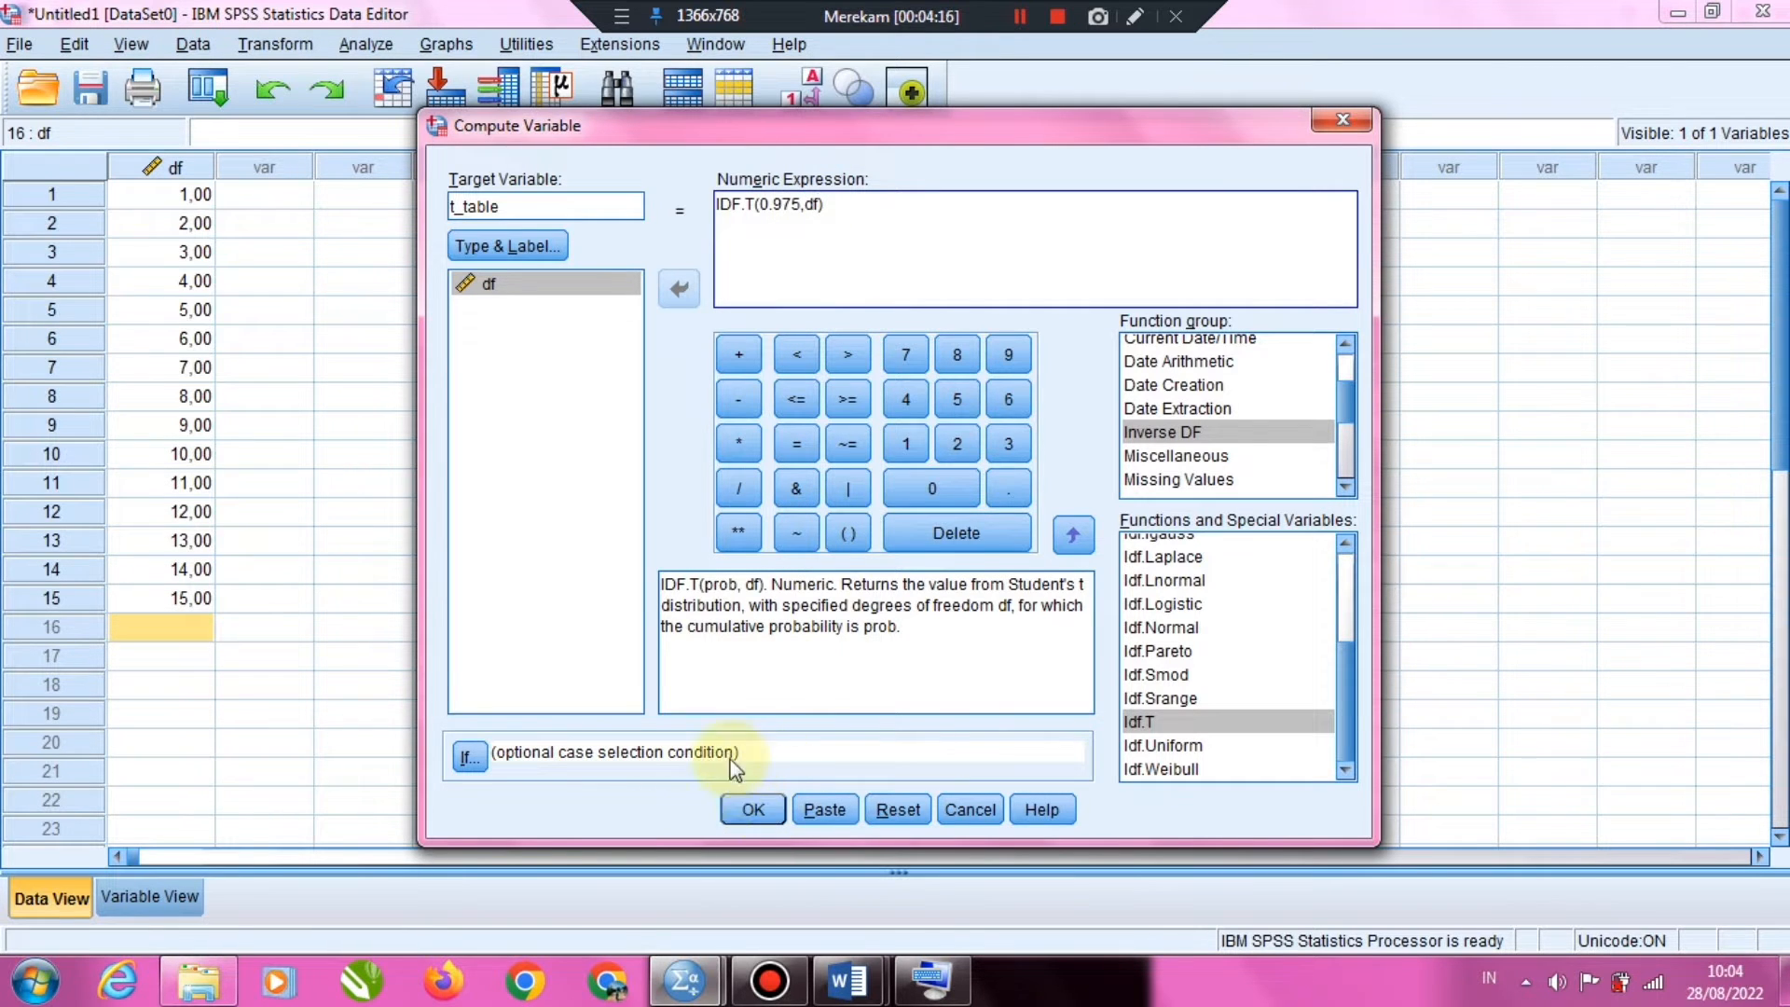
{"action": "left_click", "coordinate": [754, 811]}
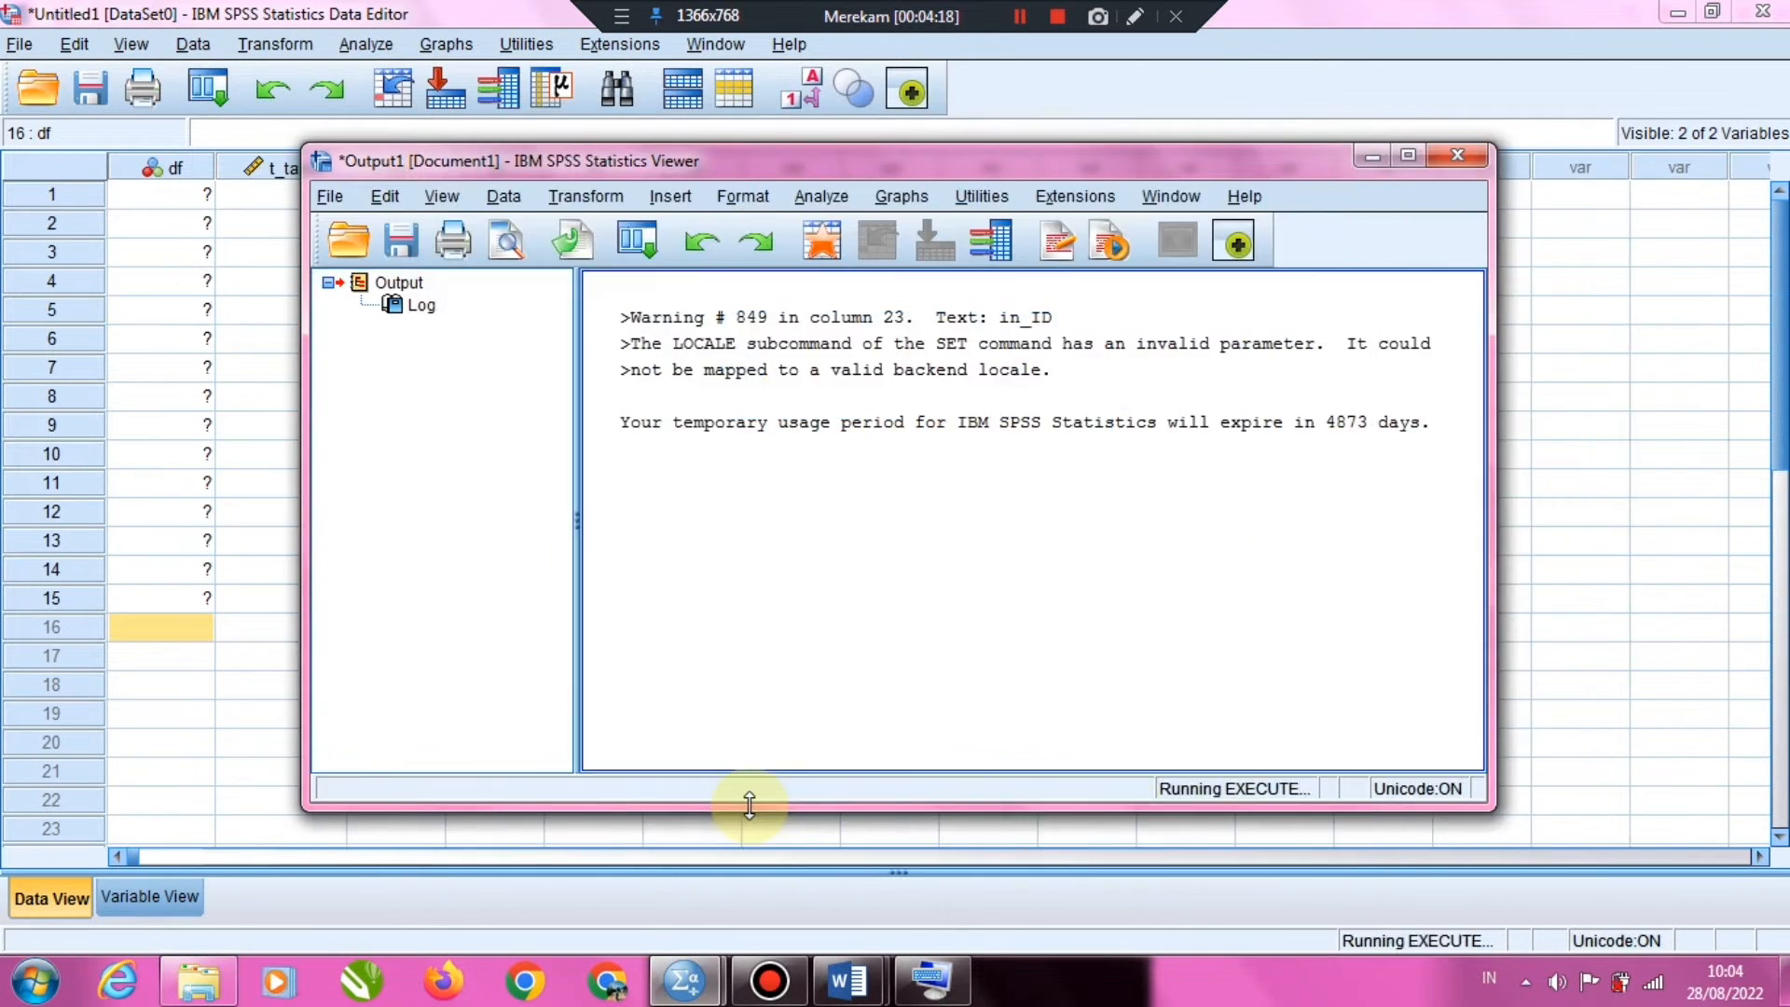
{"action": "left_click", "coordinate": [1448, 164]}
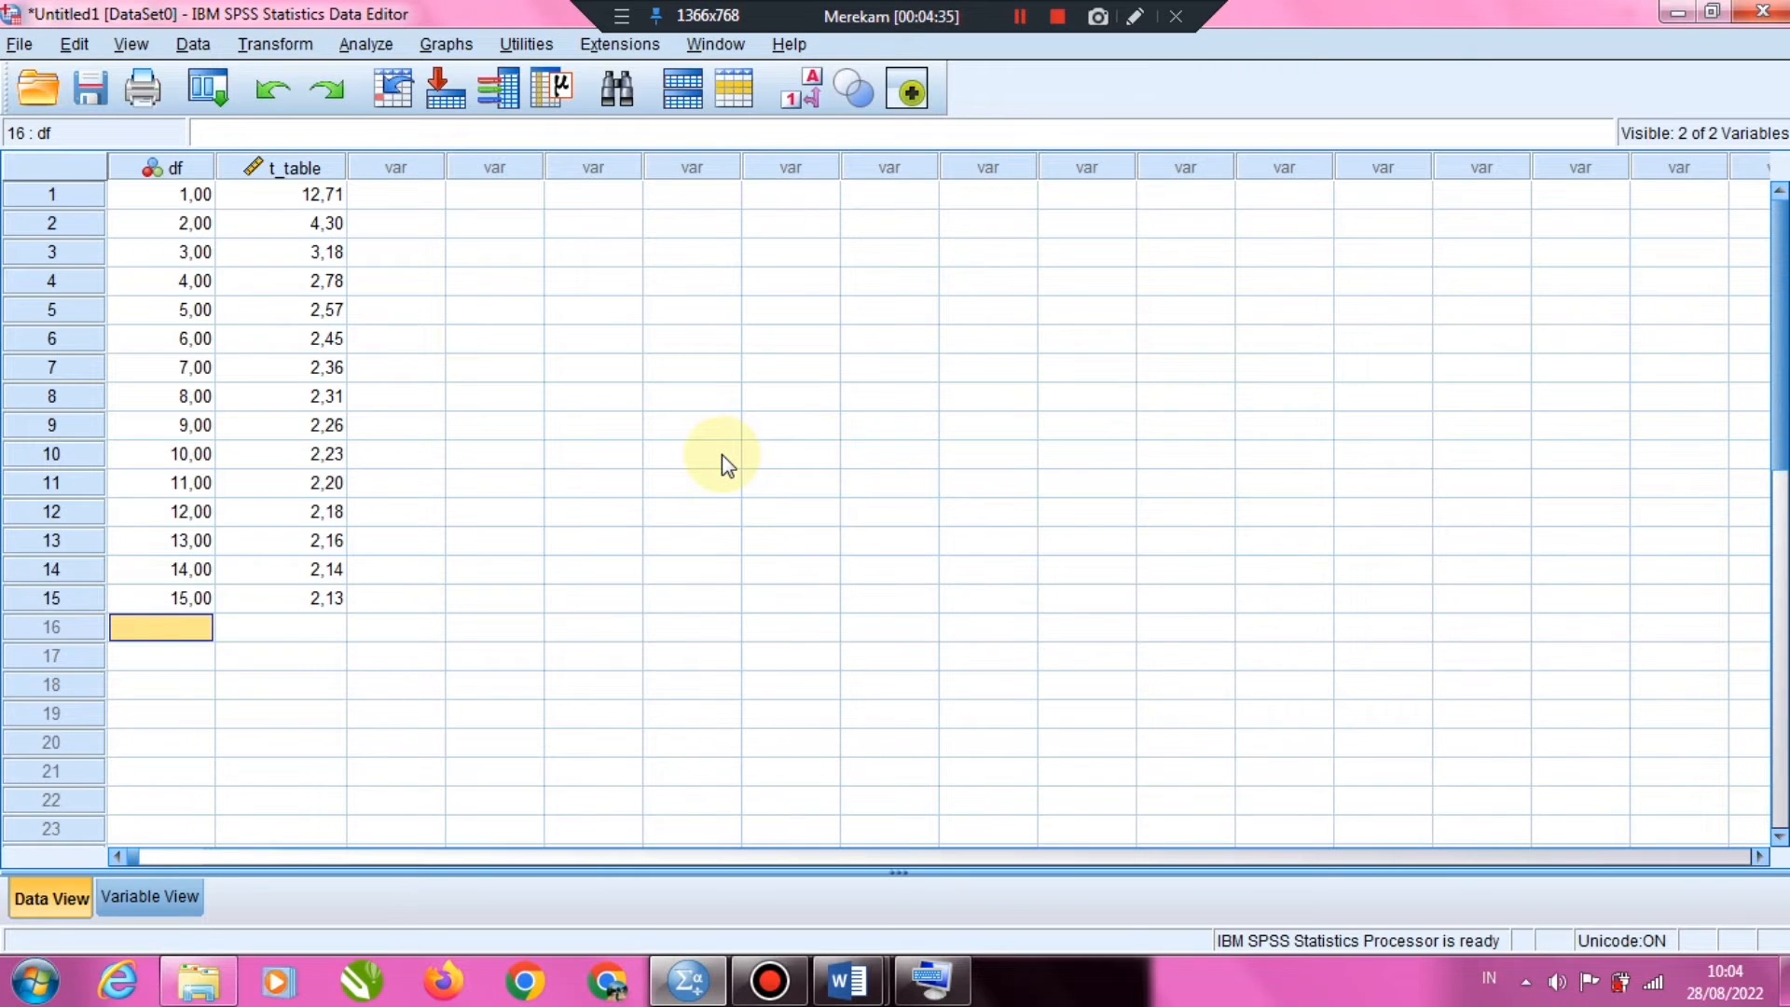
{"action": "left_click", "coordinate": [1056, 16]}
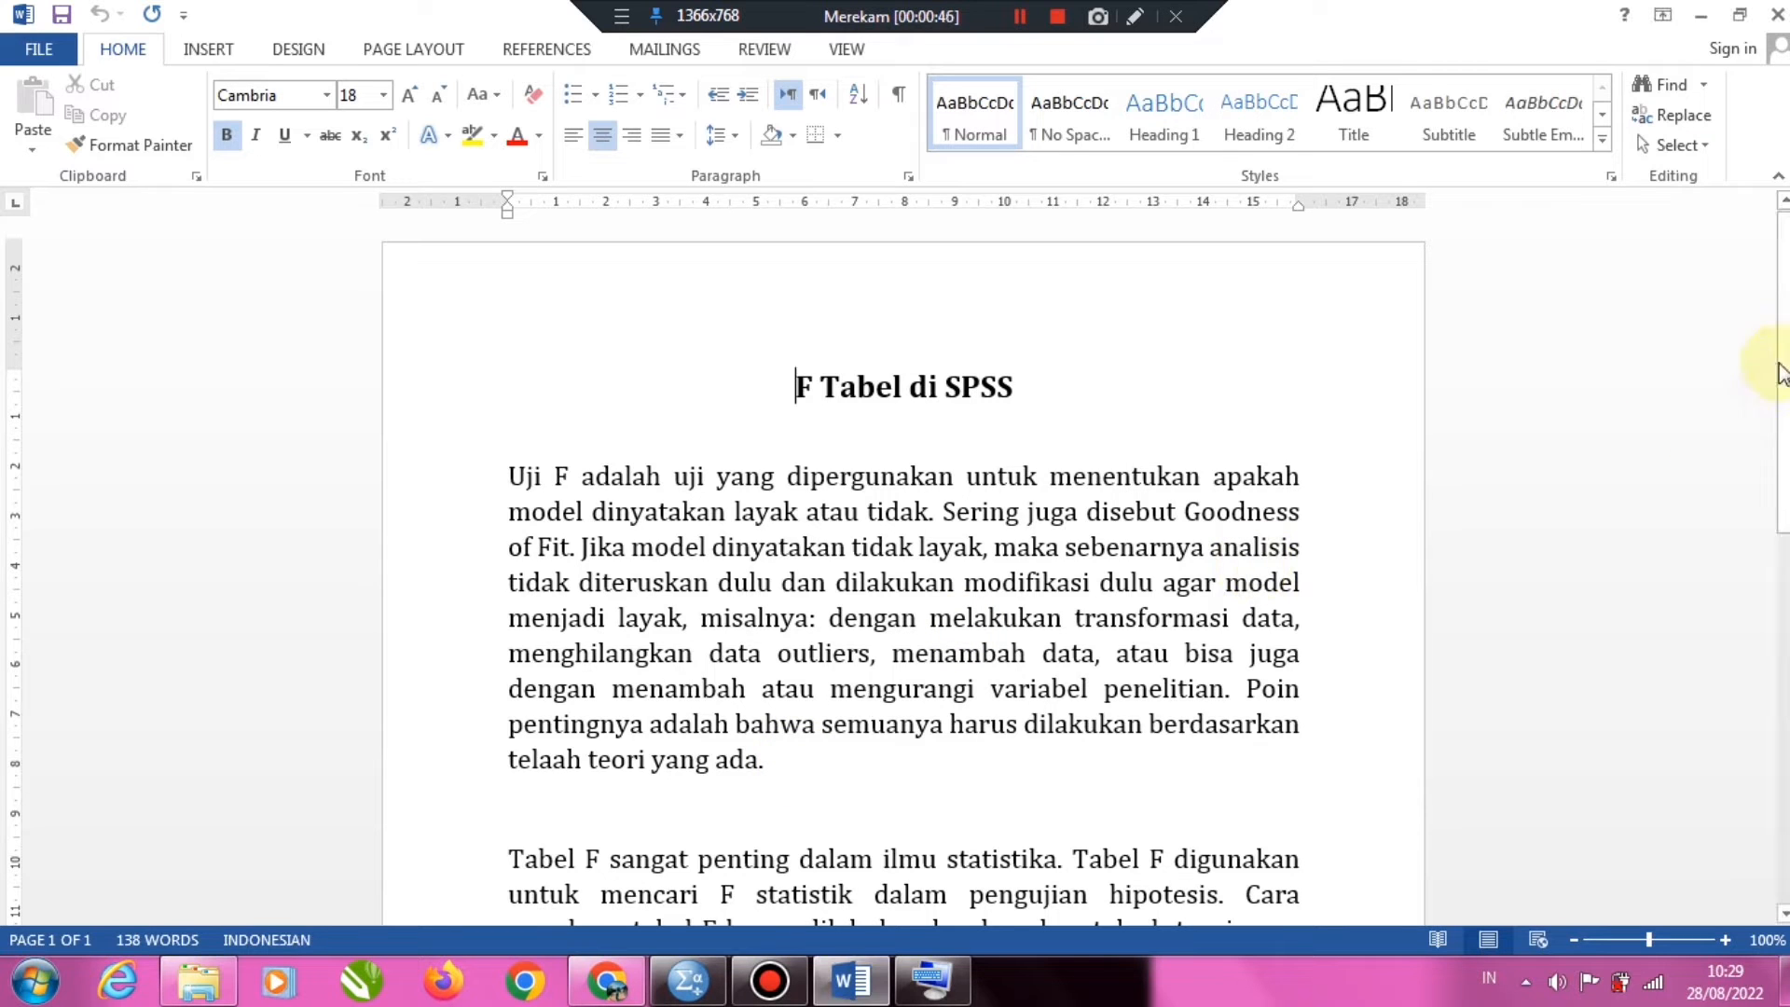
{"action": "scroll", "coordinate": [895, 578], "scroll_direction": "down", "scroll_amount": 5}
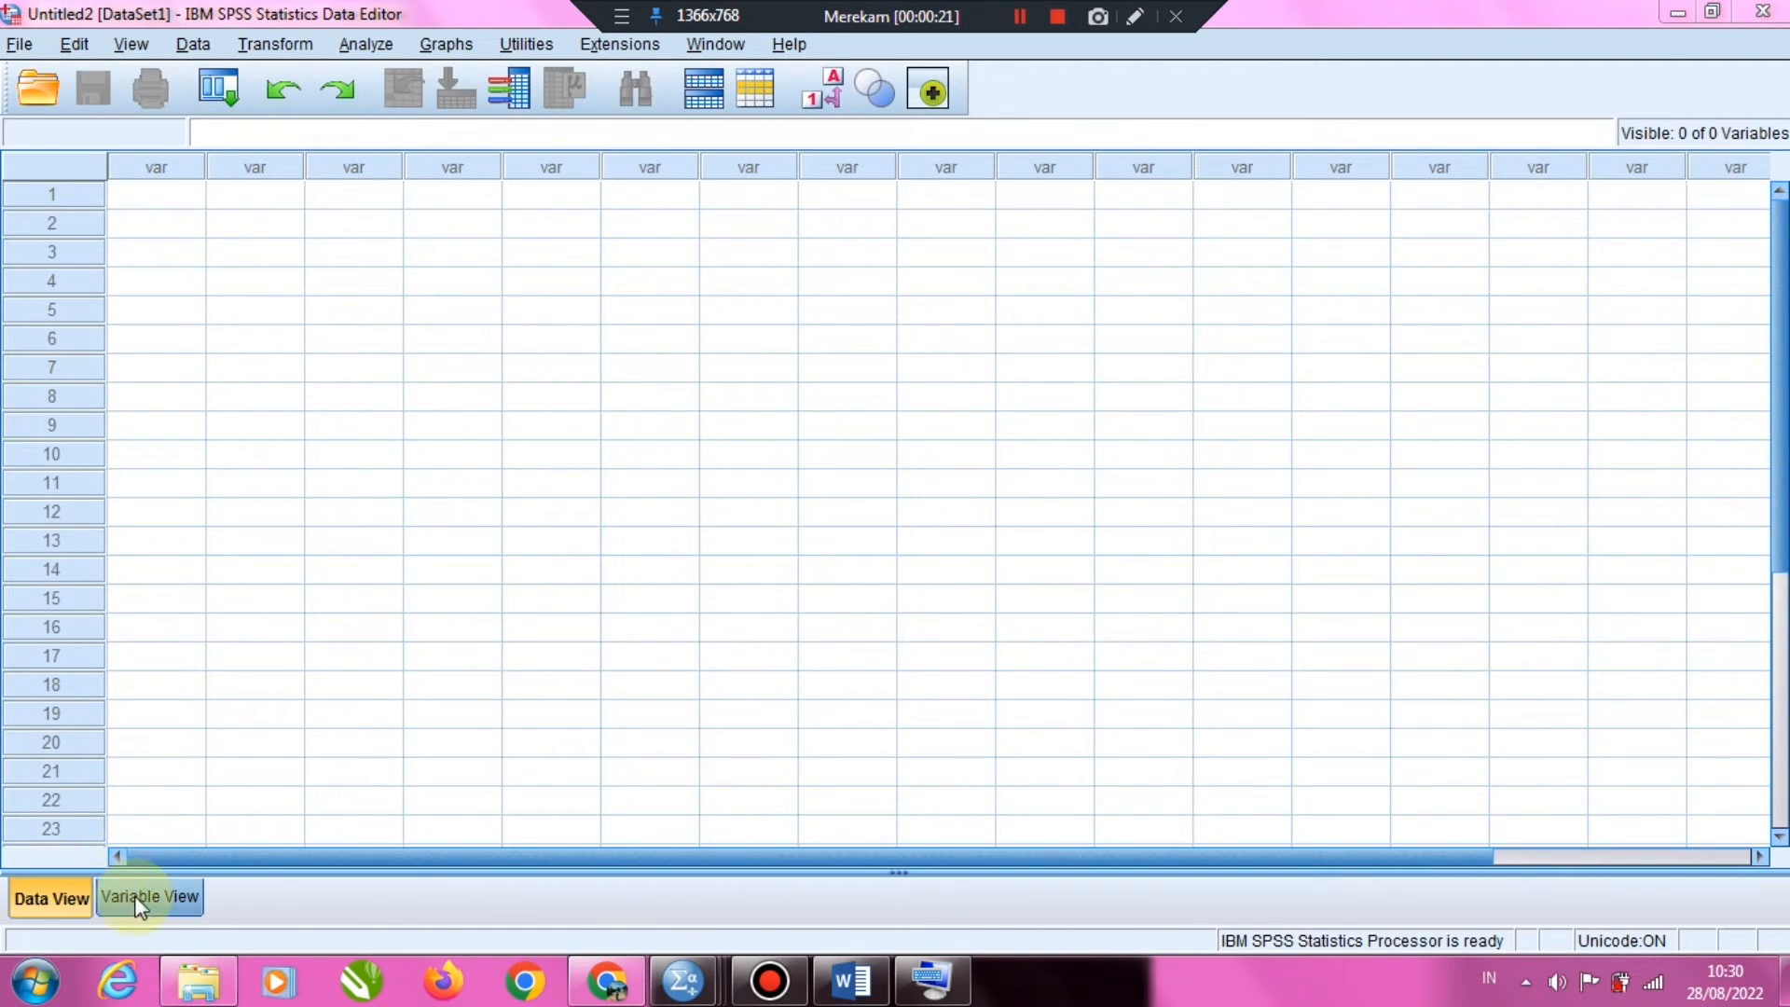
Define two new variables named DF1 and DF2 in the empty second dataset
{"action": "left_click", "coordinate": [193, 895]}
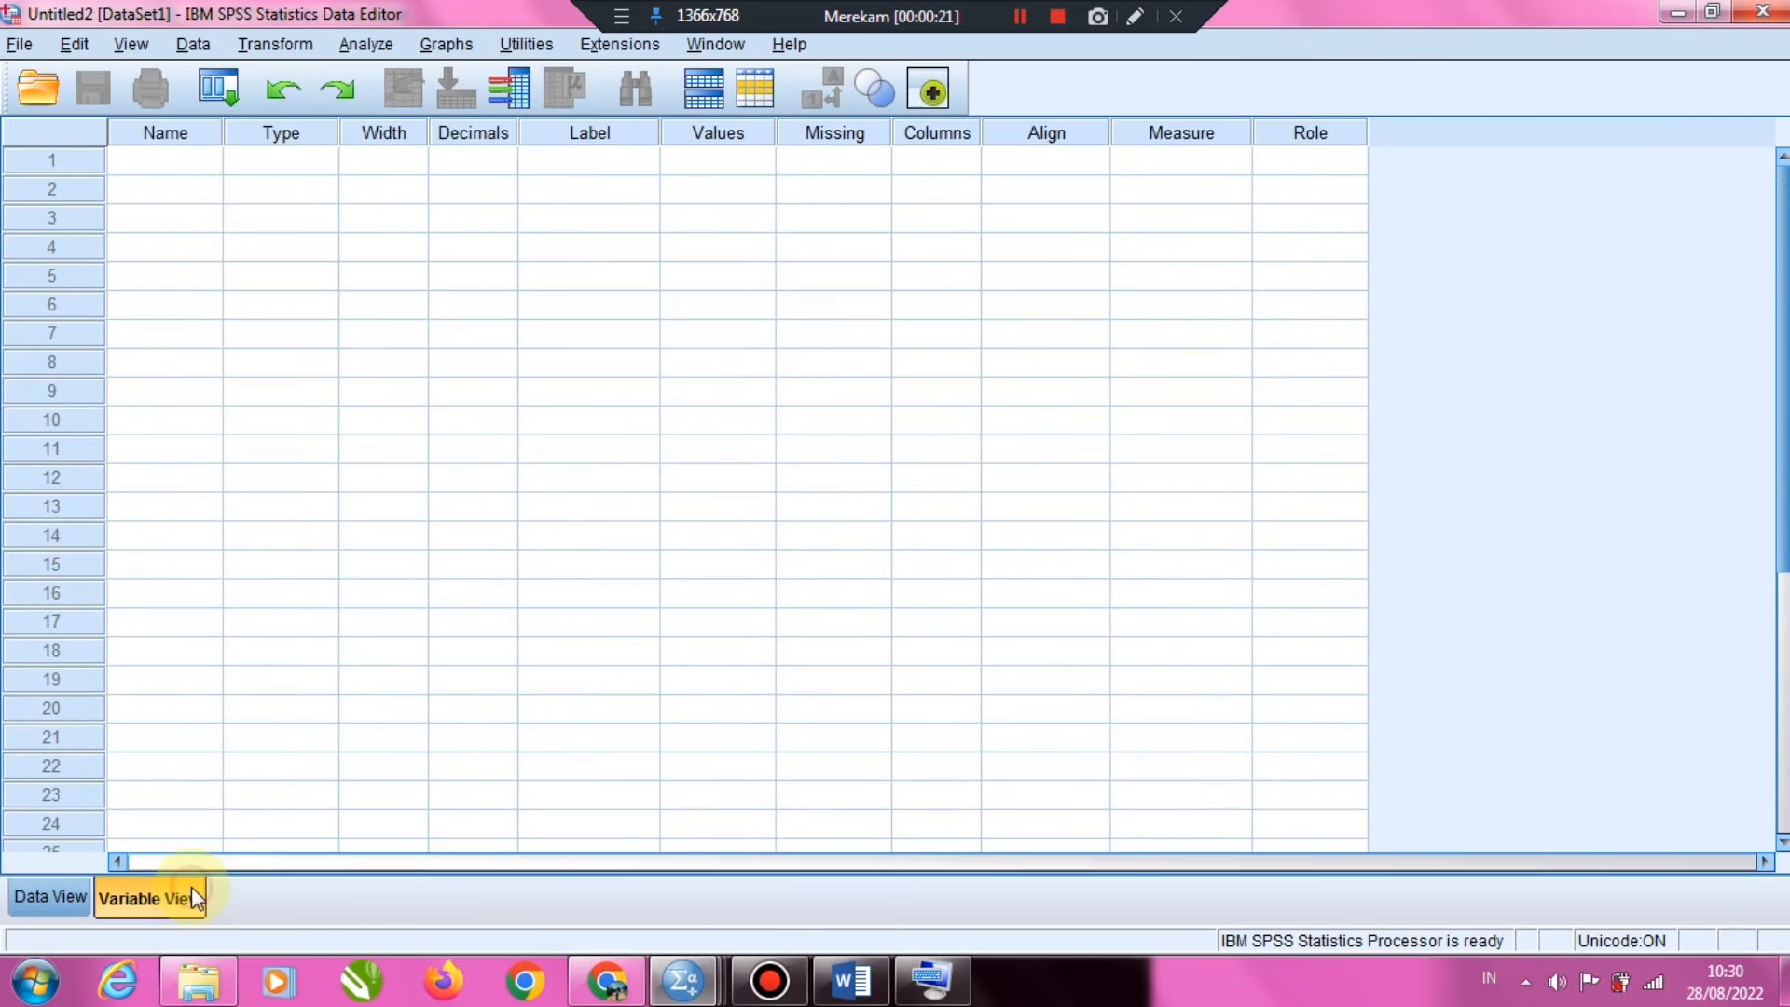
{"action": "left_click", "coordinate": [144, 160]}
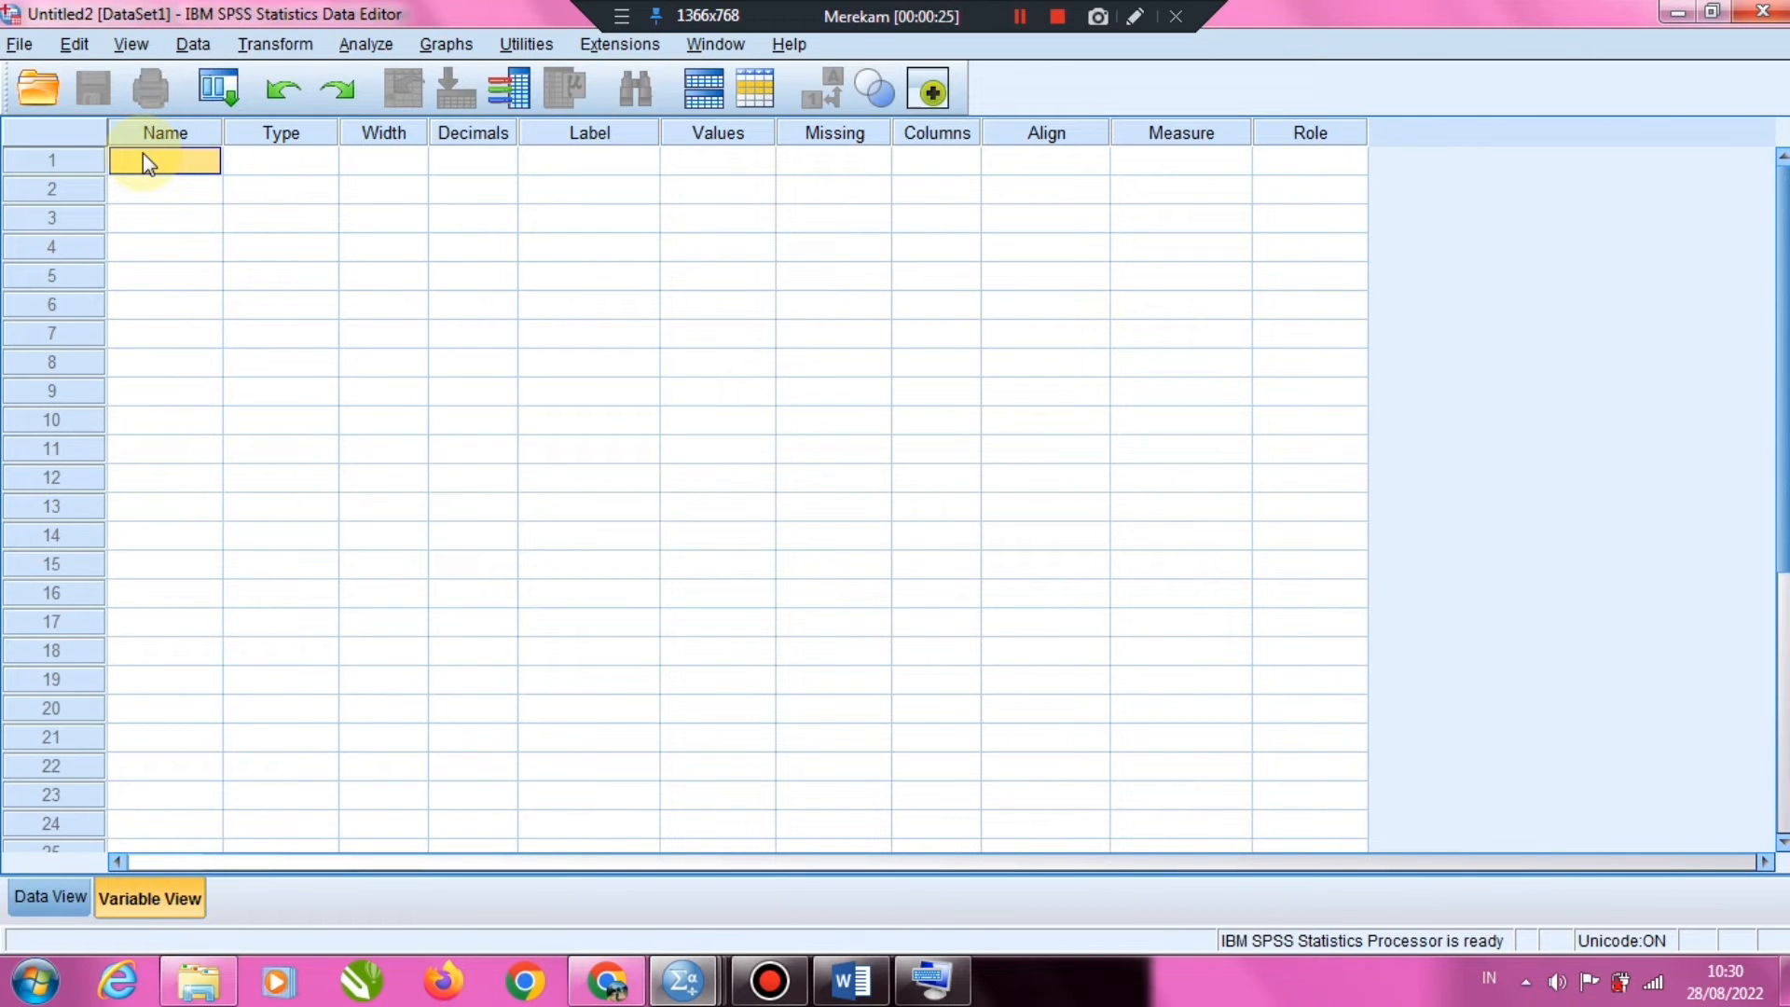
{"action": "type", "text": "DF1"}
{"action": "key", "text": "Return"}
{"action": "type", "text": "D"}
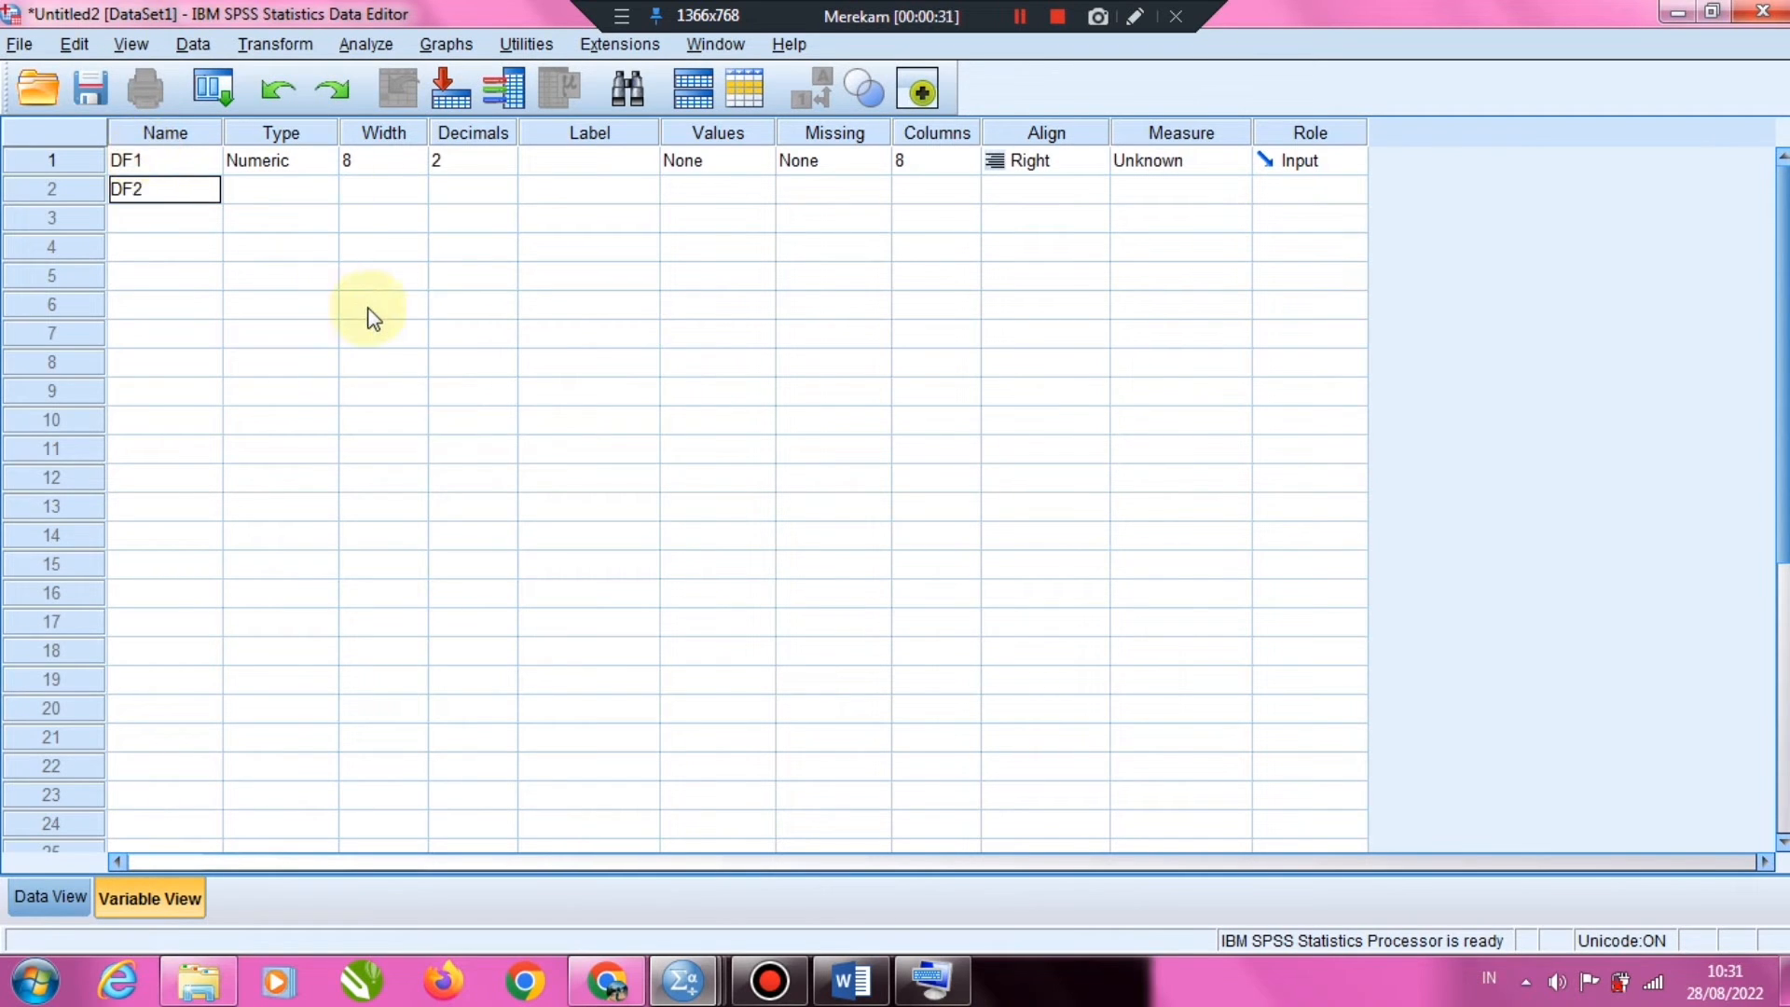
{"action": "key", "text": "Return"}
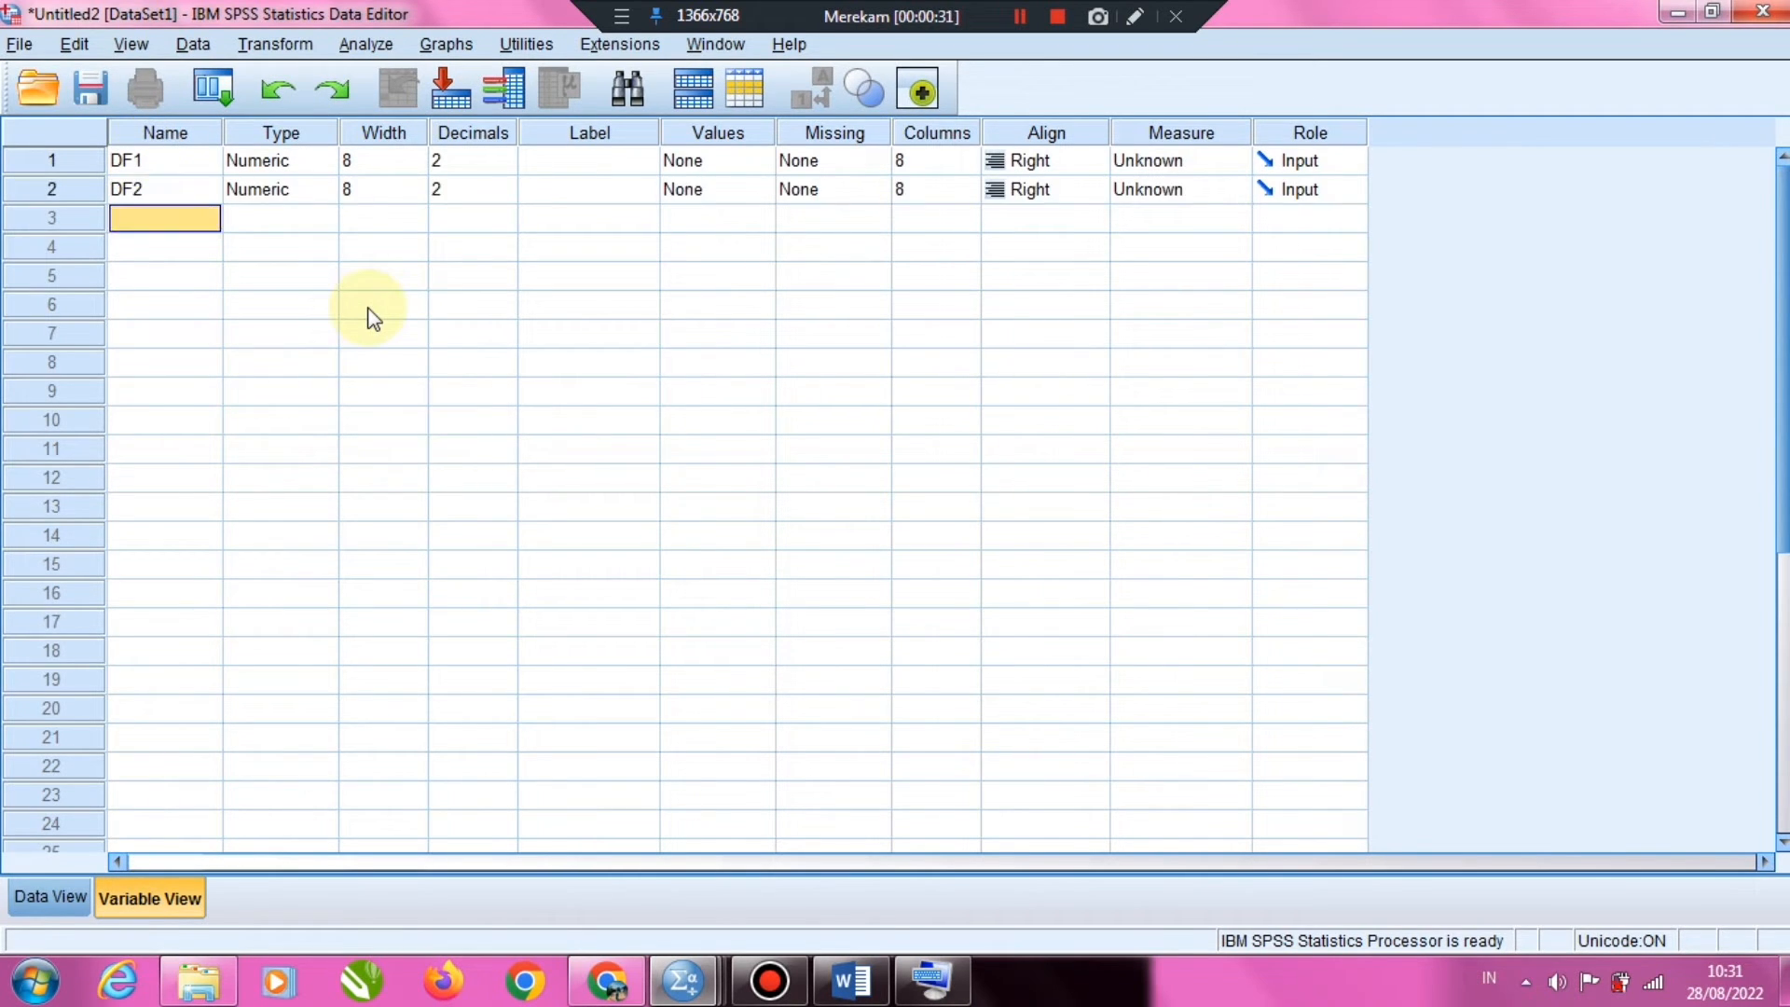
Fill the first ten rows of the DF1 column with the consecutive values 3 through 12
{"action": "left_click", "coordinate": [58, 881]}
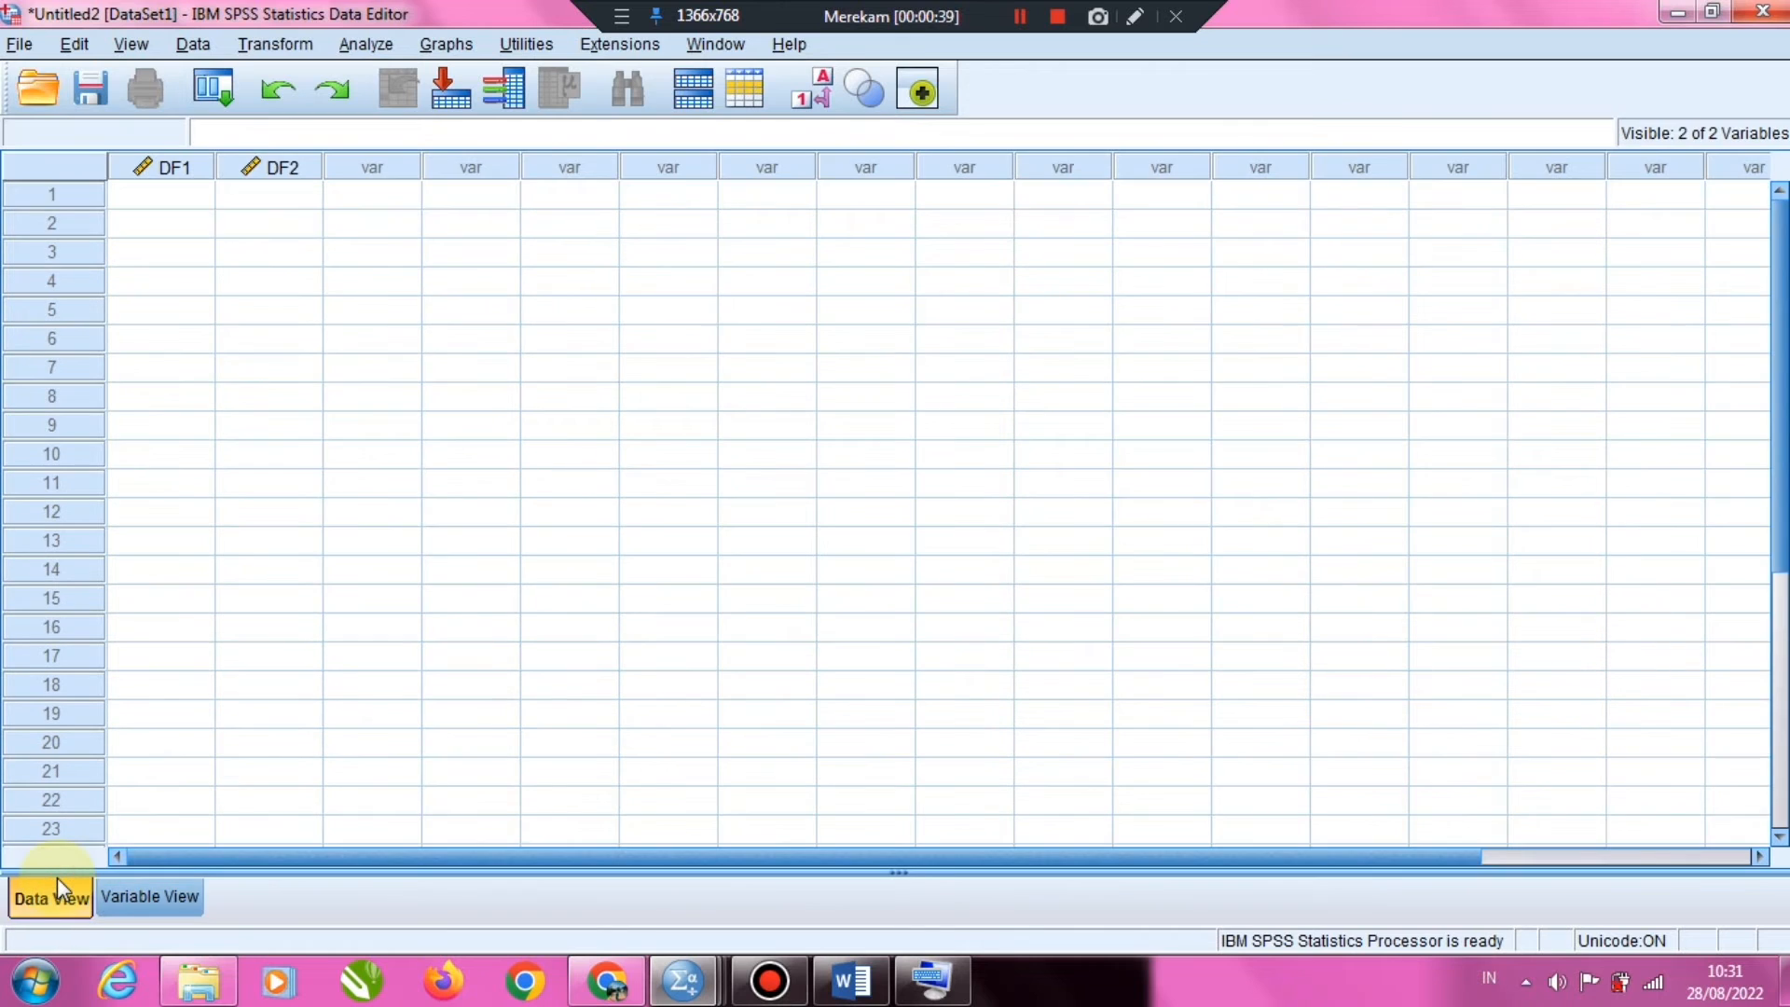
{"action": "left_click", "coordinate": [198, 193]}
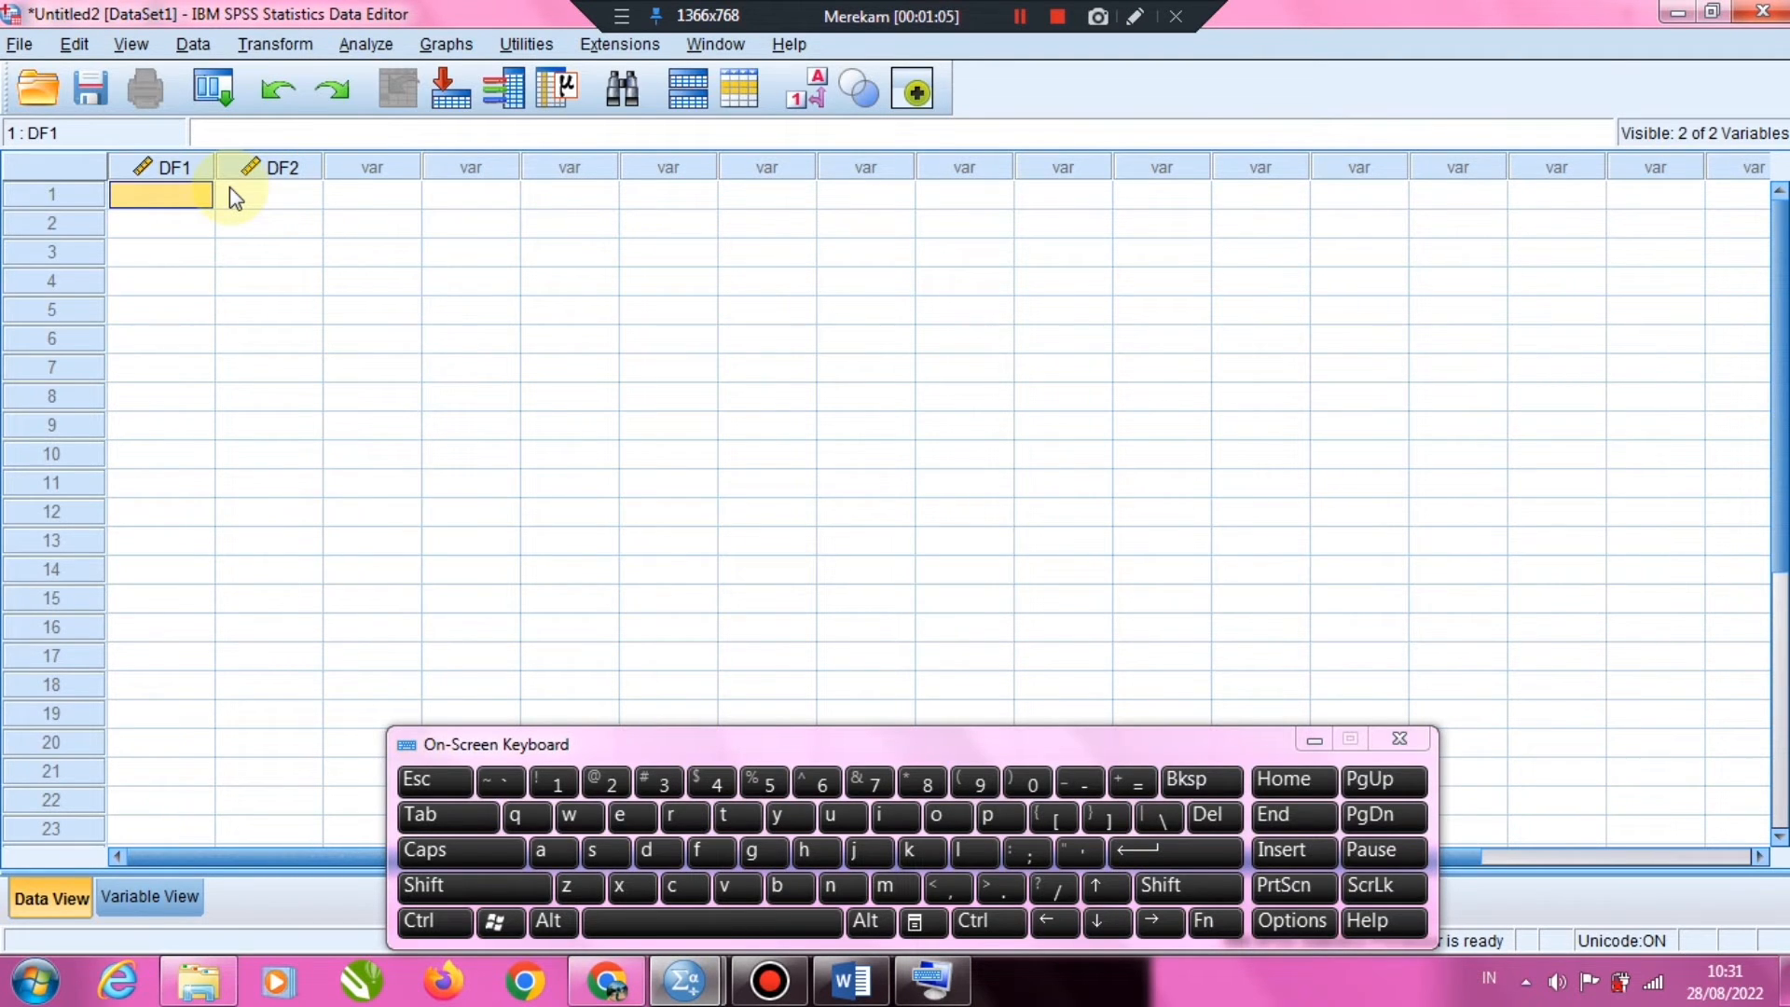
{"action": "left_click", "coordinate": [166, 196]}
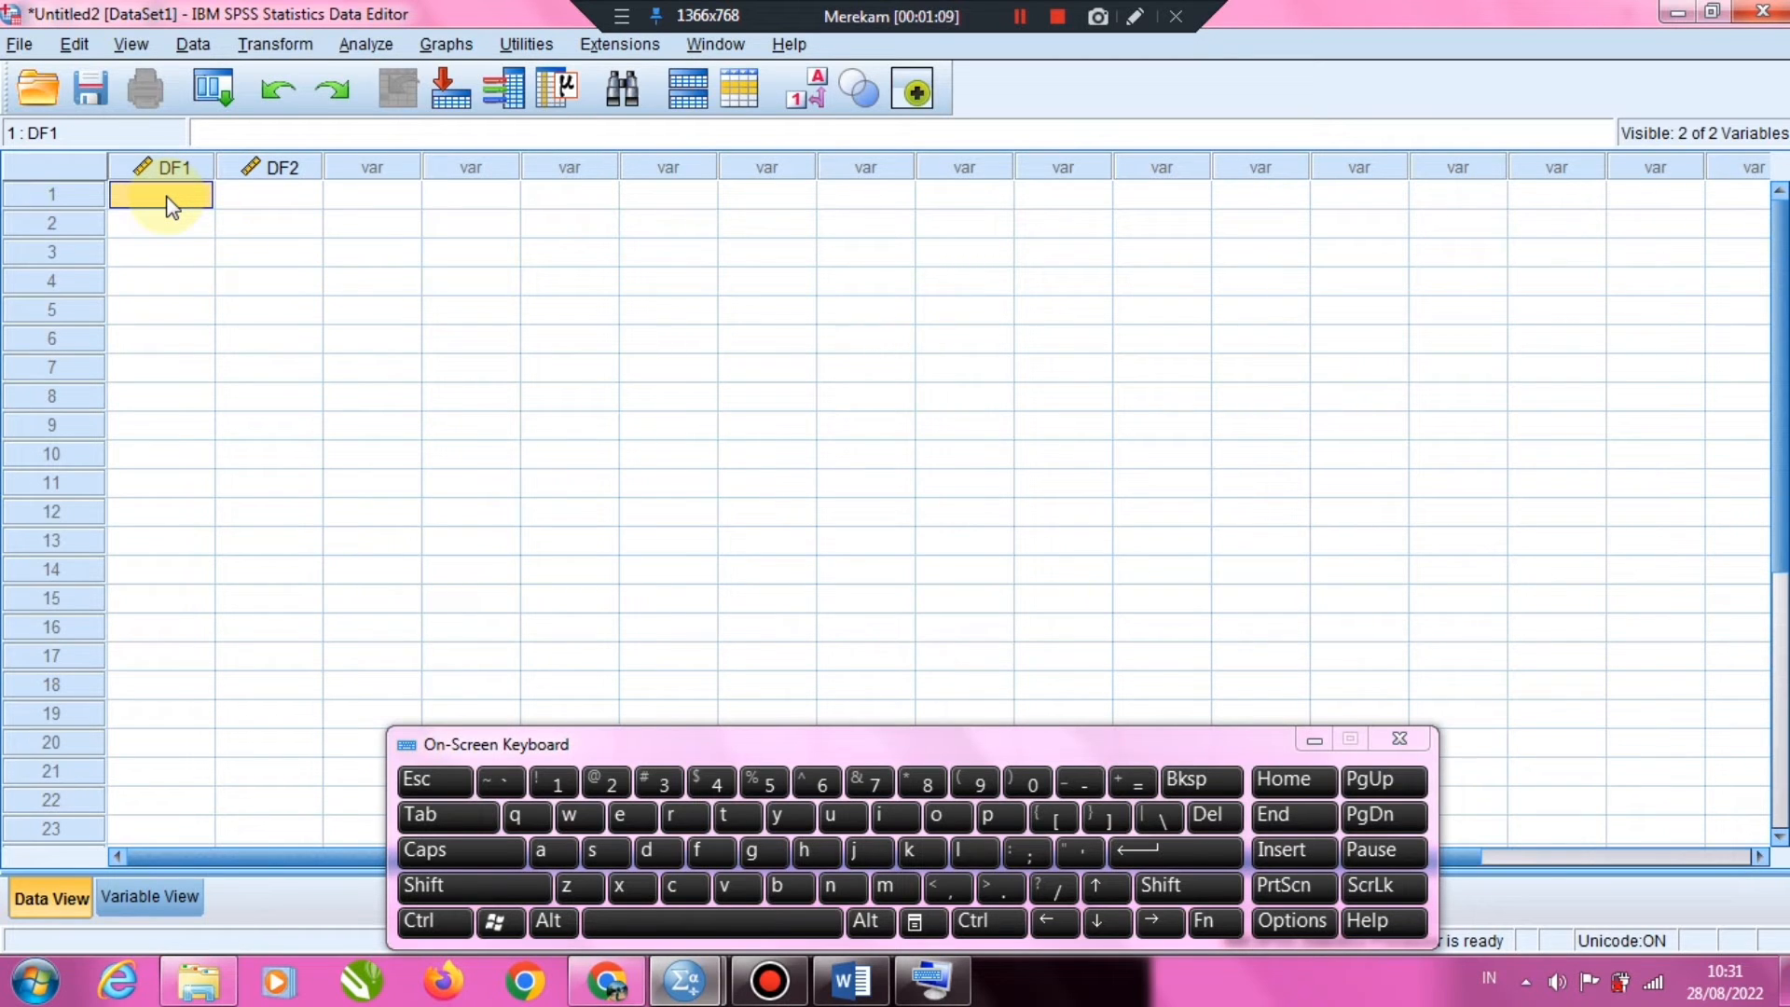
{"action": "type", "text": "3"}
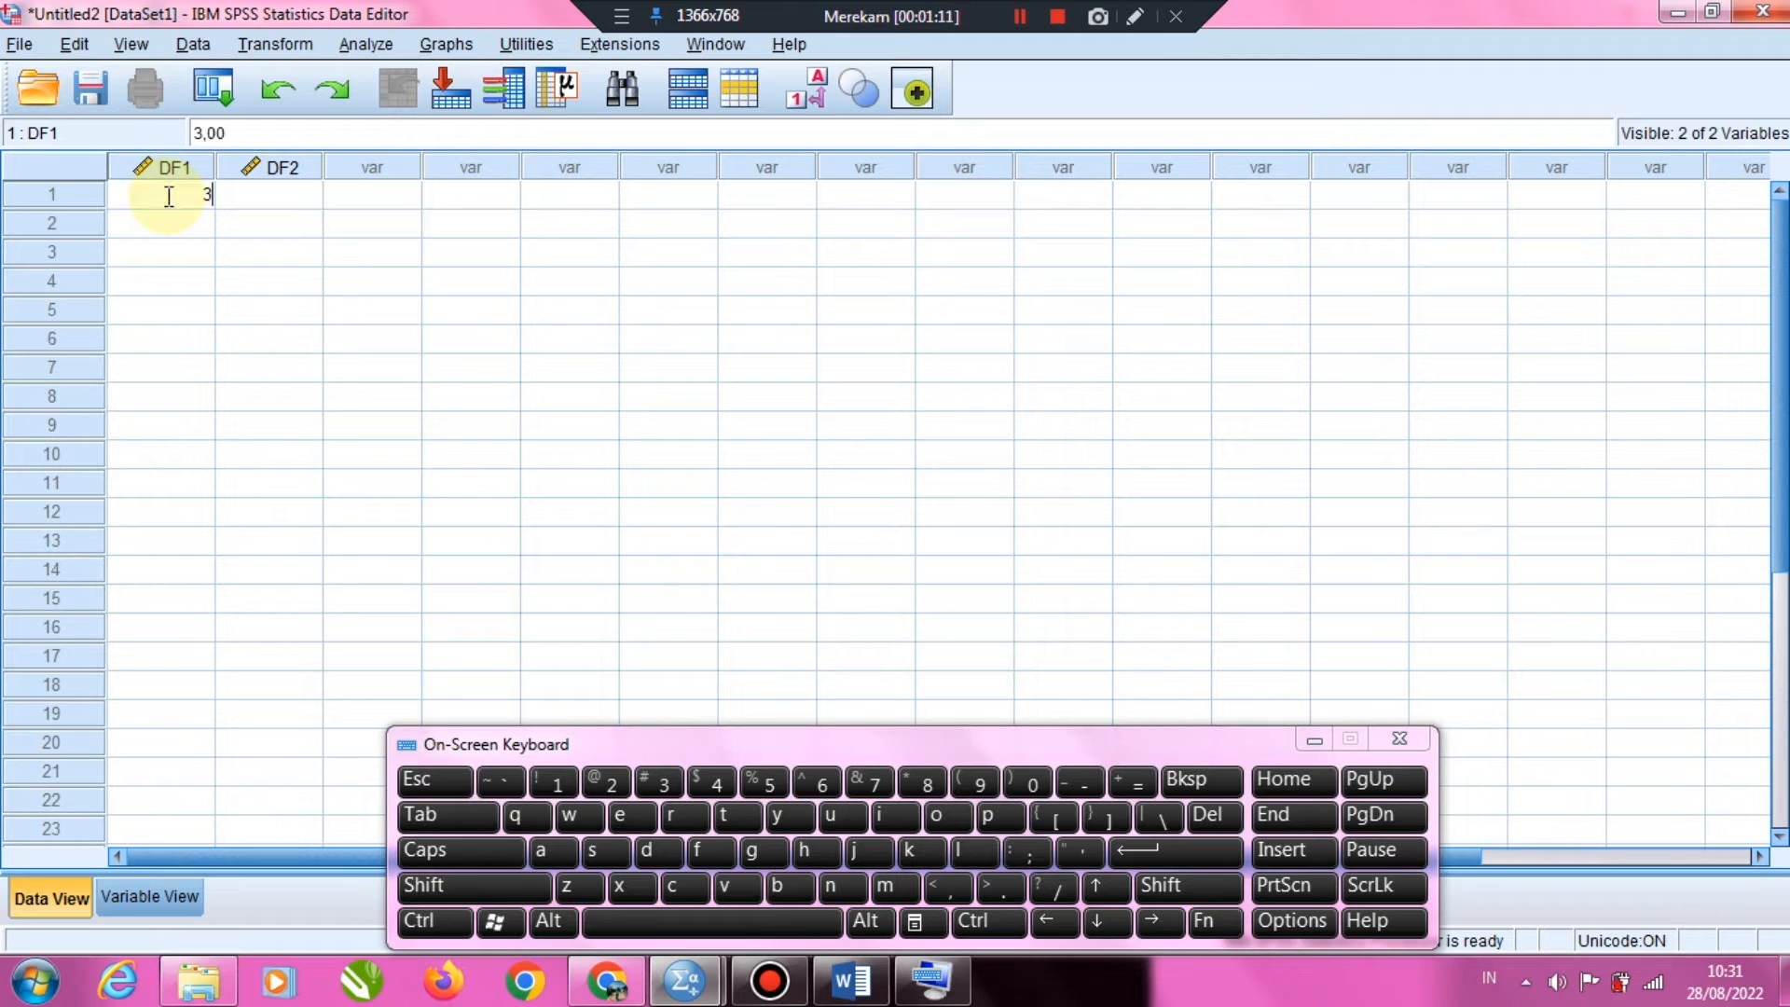
{"action": "key", "text": "Return"}
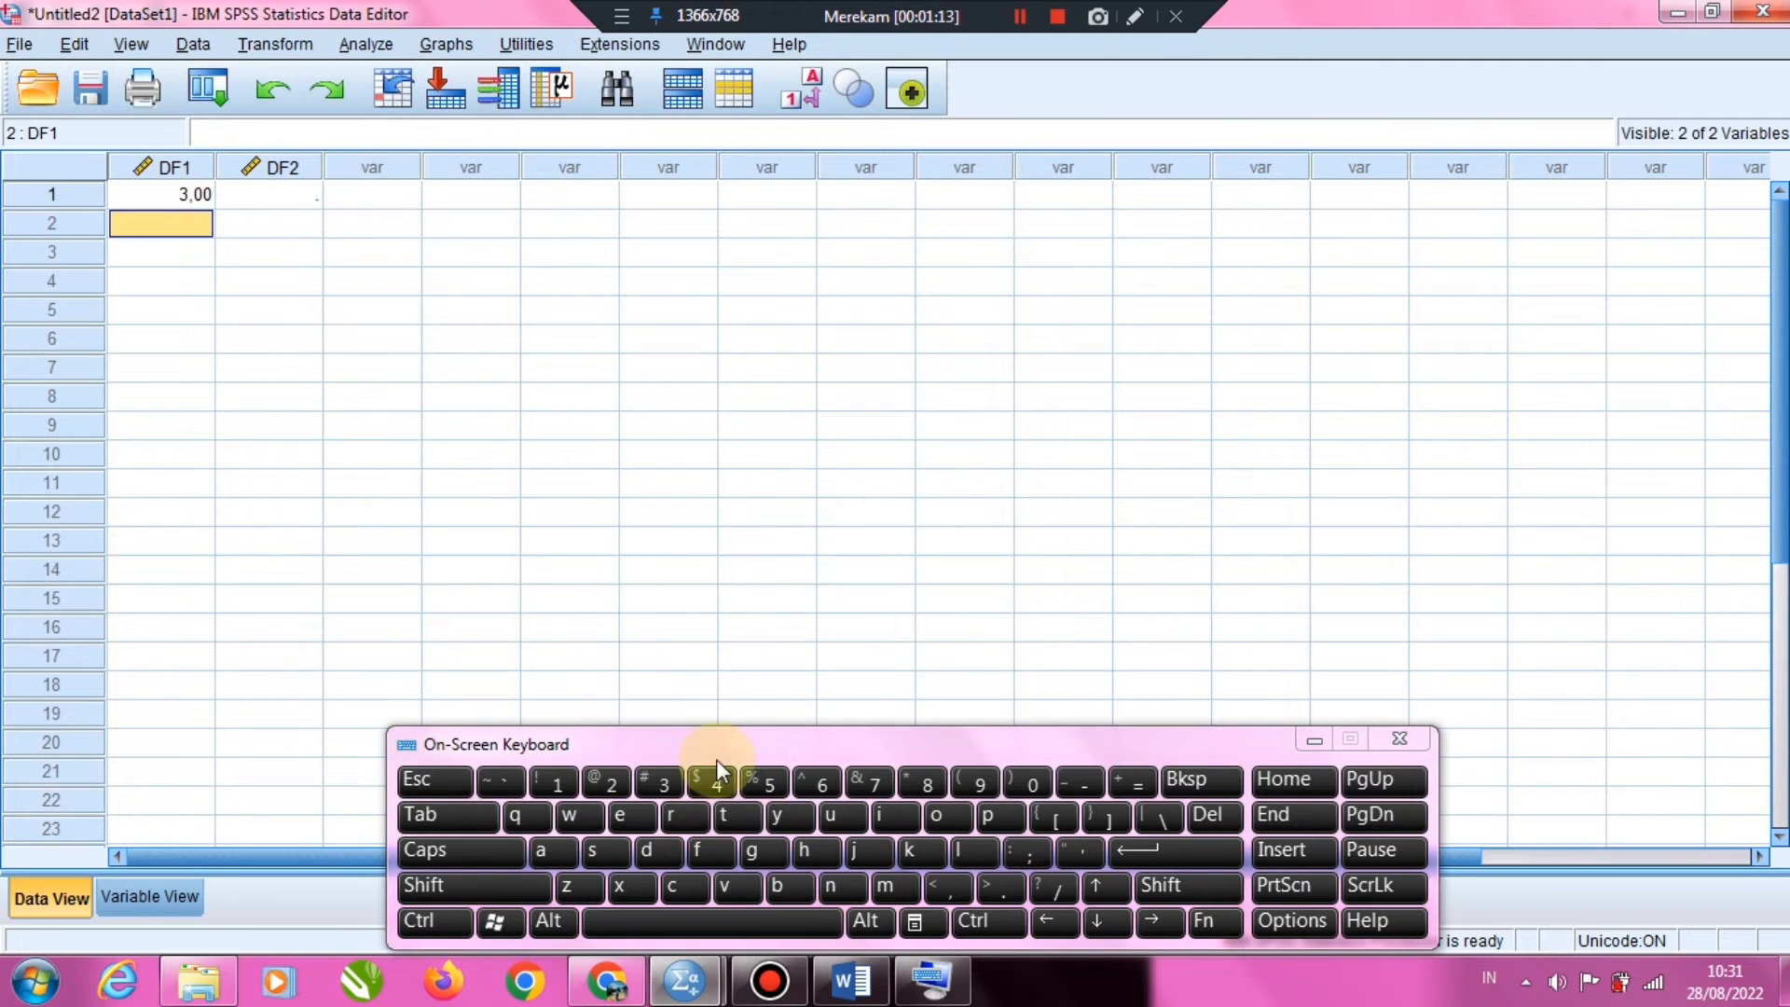
{"action": "type", "text": "4"}
{"action": "key", "text": "Return"}
{"action": "type", "text": "5"}
{"action": "key", "text": "Return"}
{"action": "type", "text": "6"}
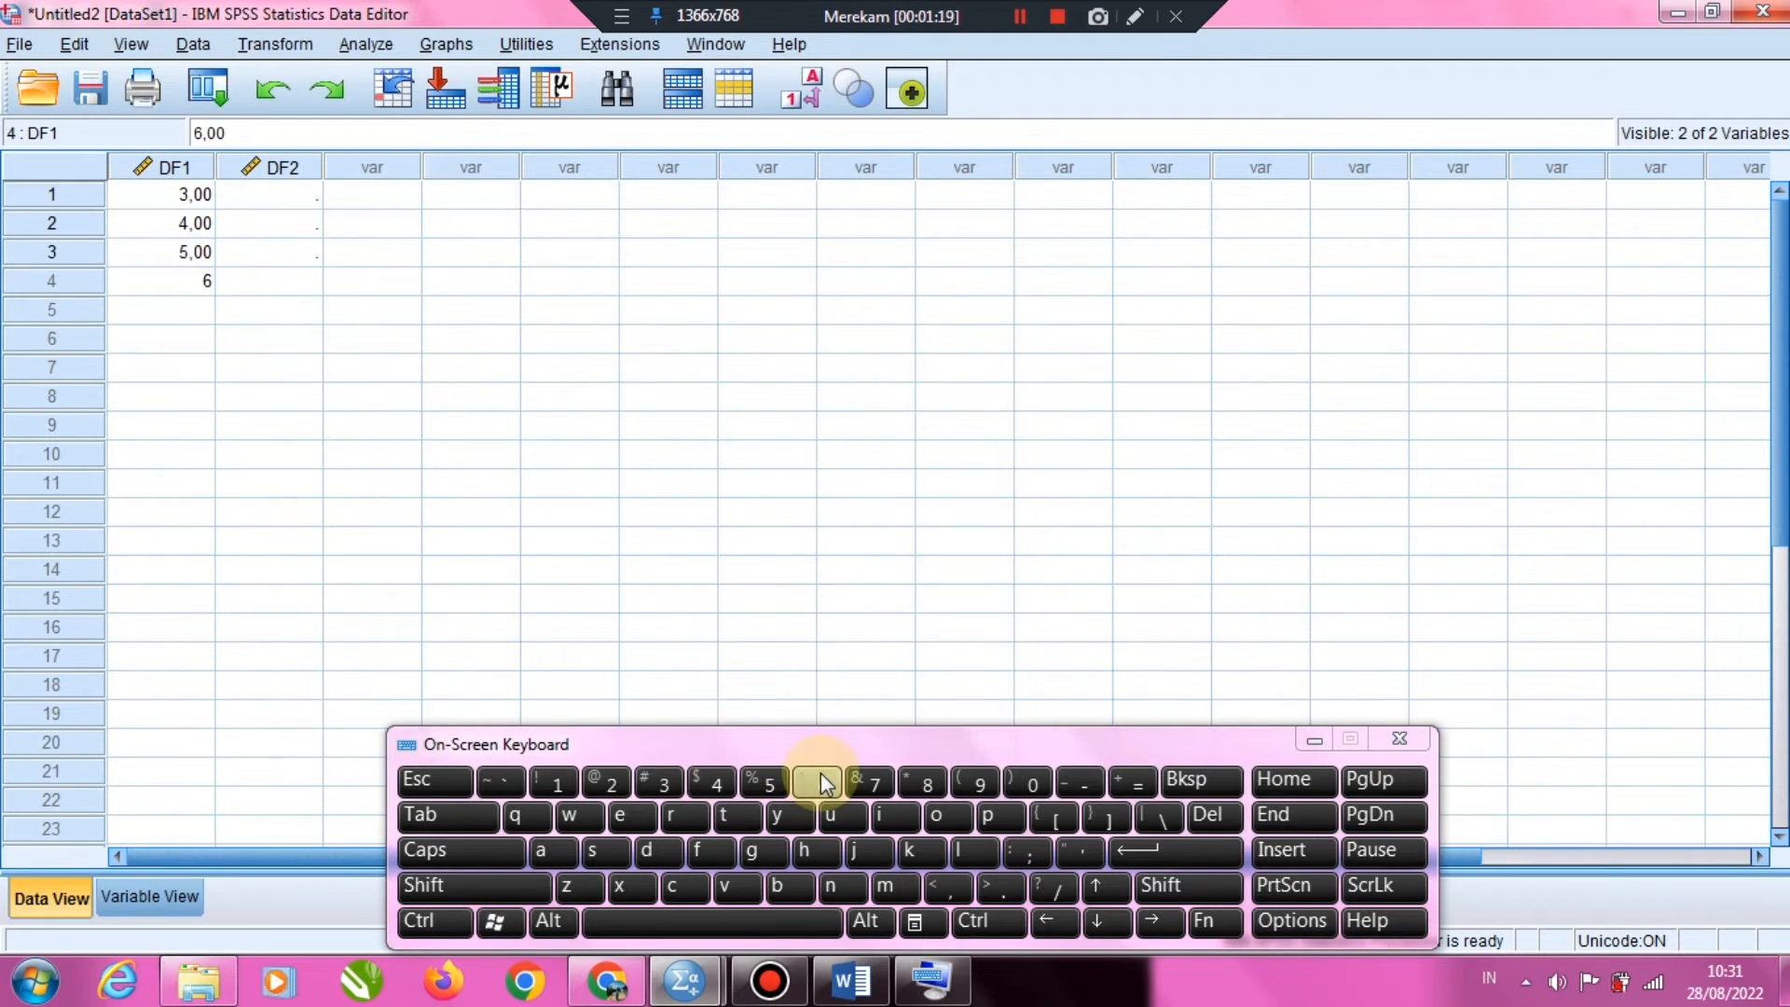
{"action": "key", "text": "Return"}
{"action": "type", "text": "7"}
{"action": "key", "text": "Return"}
{"action": "type", "text": "8"}
{"action": "key", "text": "Return"}
{"action": "type", "text": "9 1"}
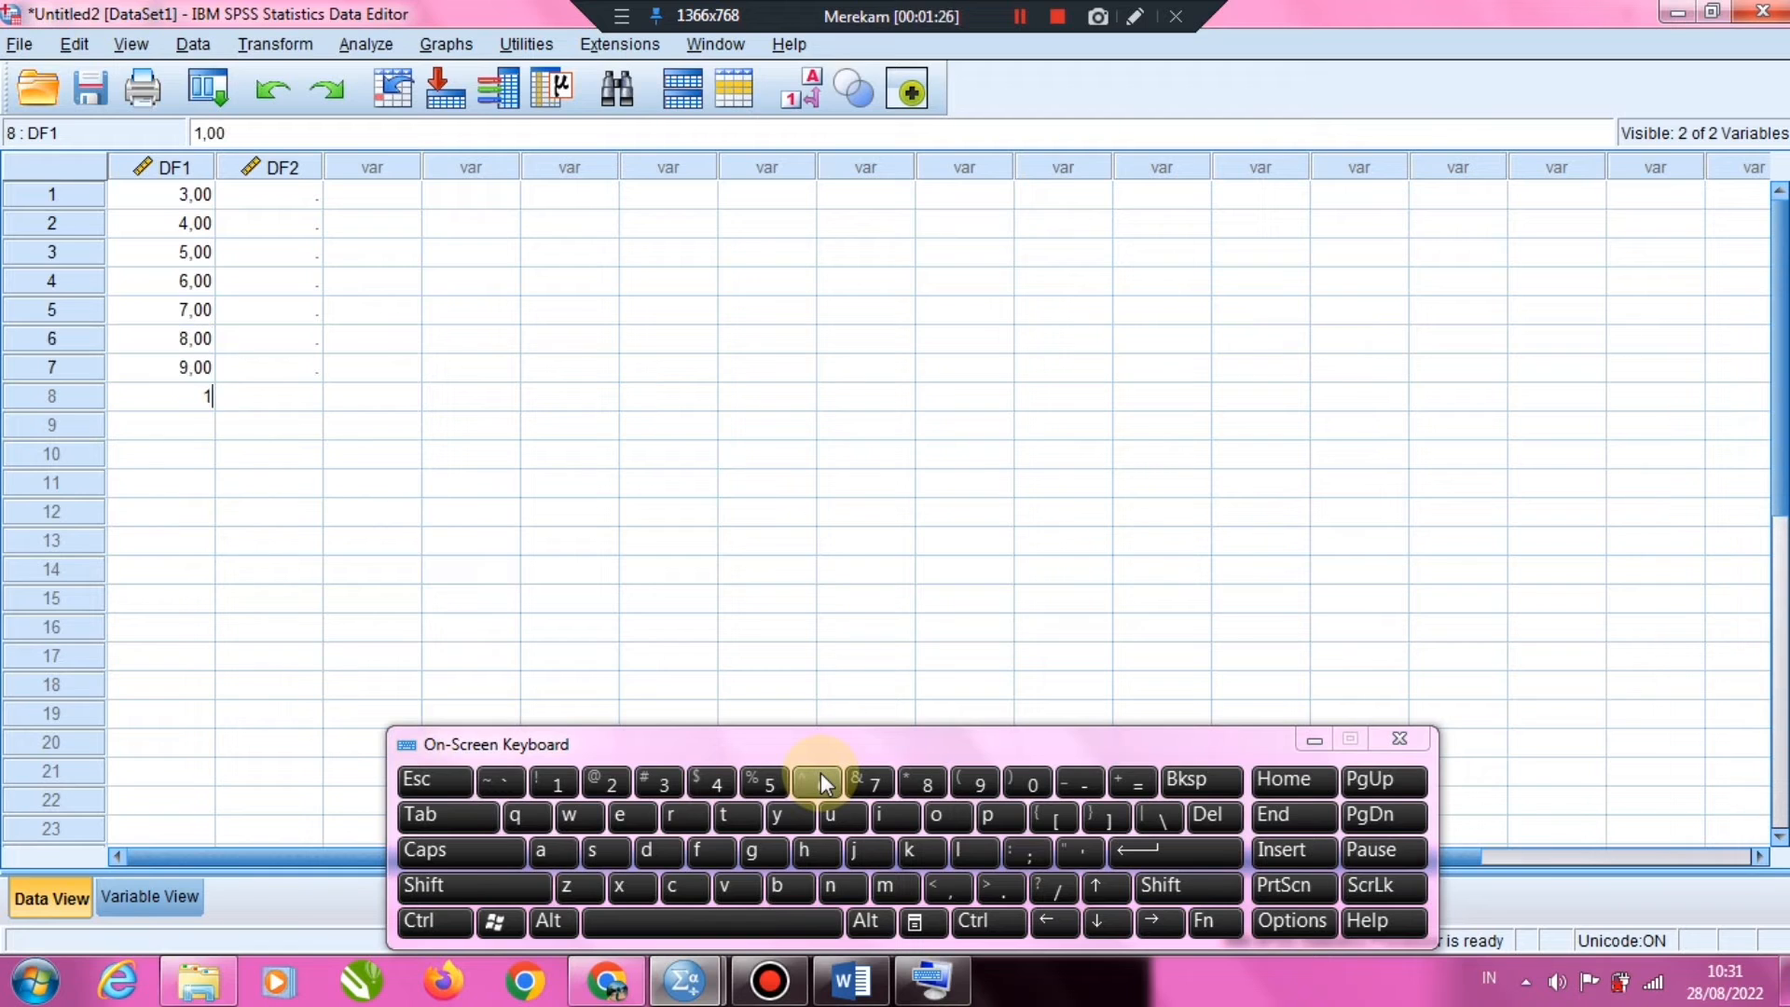
{"action": "type", "text": "0"}
{"action": "key", "text": "Return"}
{"action": "type", "text": "11"}
{"action": "key", "text": "Return"}
{"action": "type", "text": "12"}
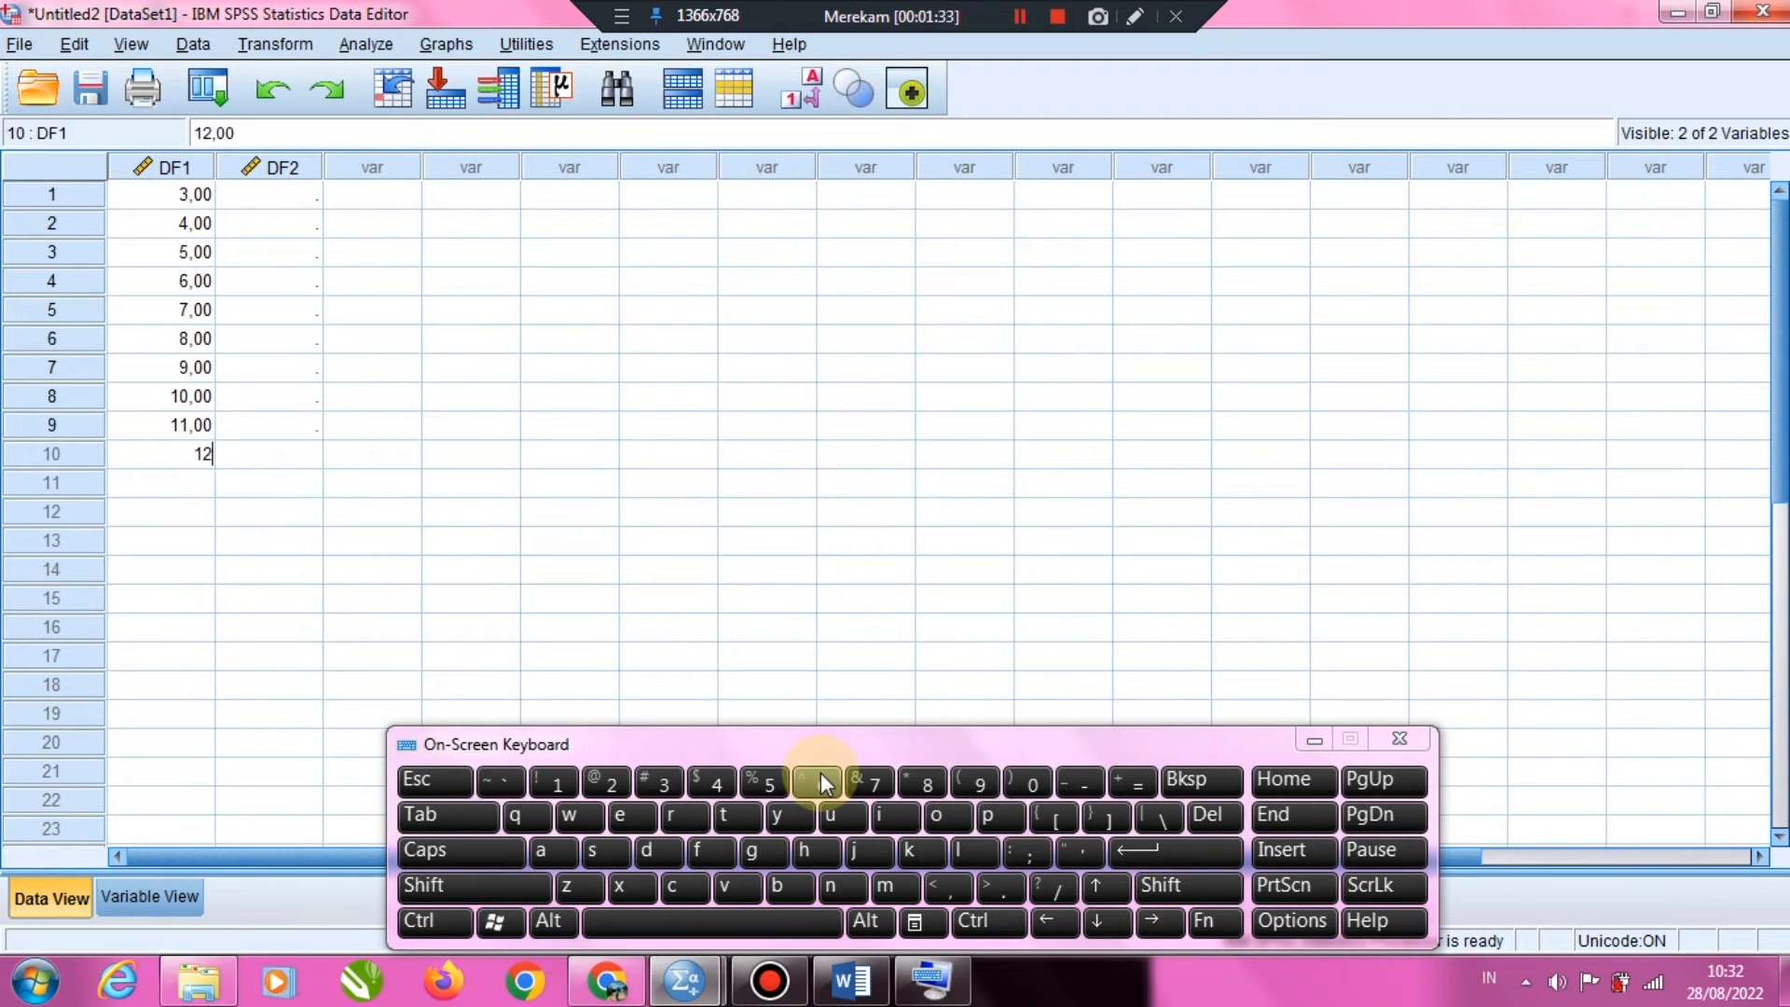
{"action": "key", "text": "Return"}
Fill the ten DF2 rows with 5, 10, 15, 20, 100, 200, 343, 450, 800 and 955, and minimize the on-screen keyboard
{"action": "left_click", "coordinate": [269, 195]}
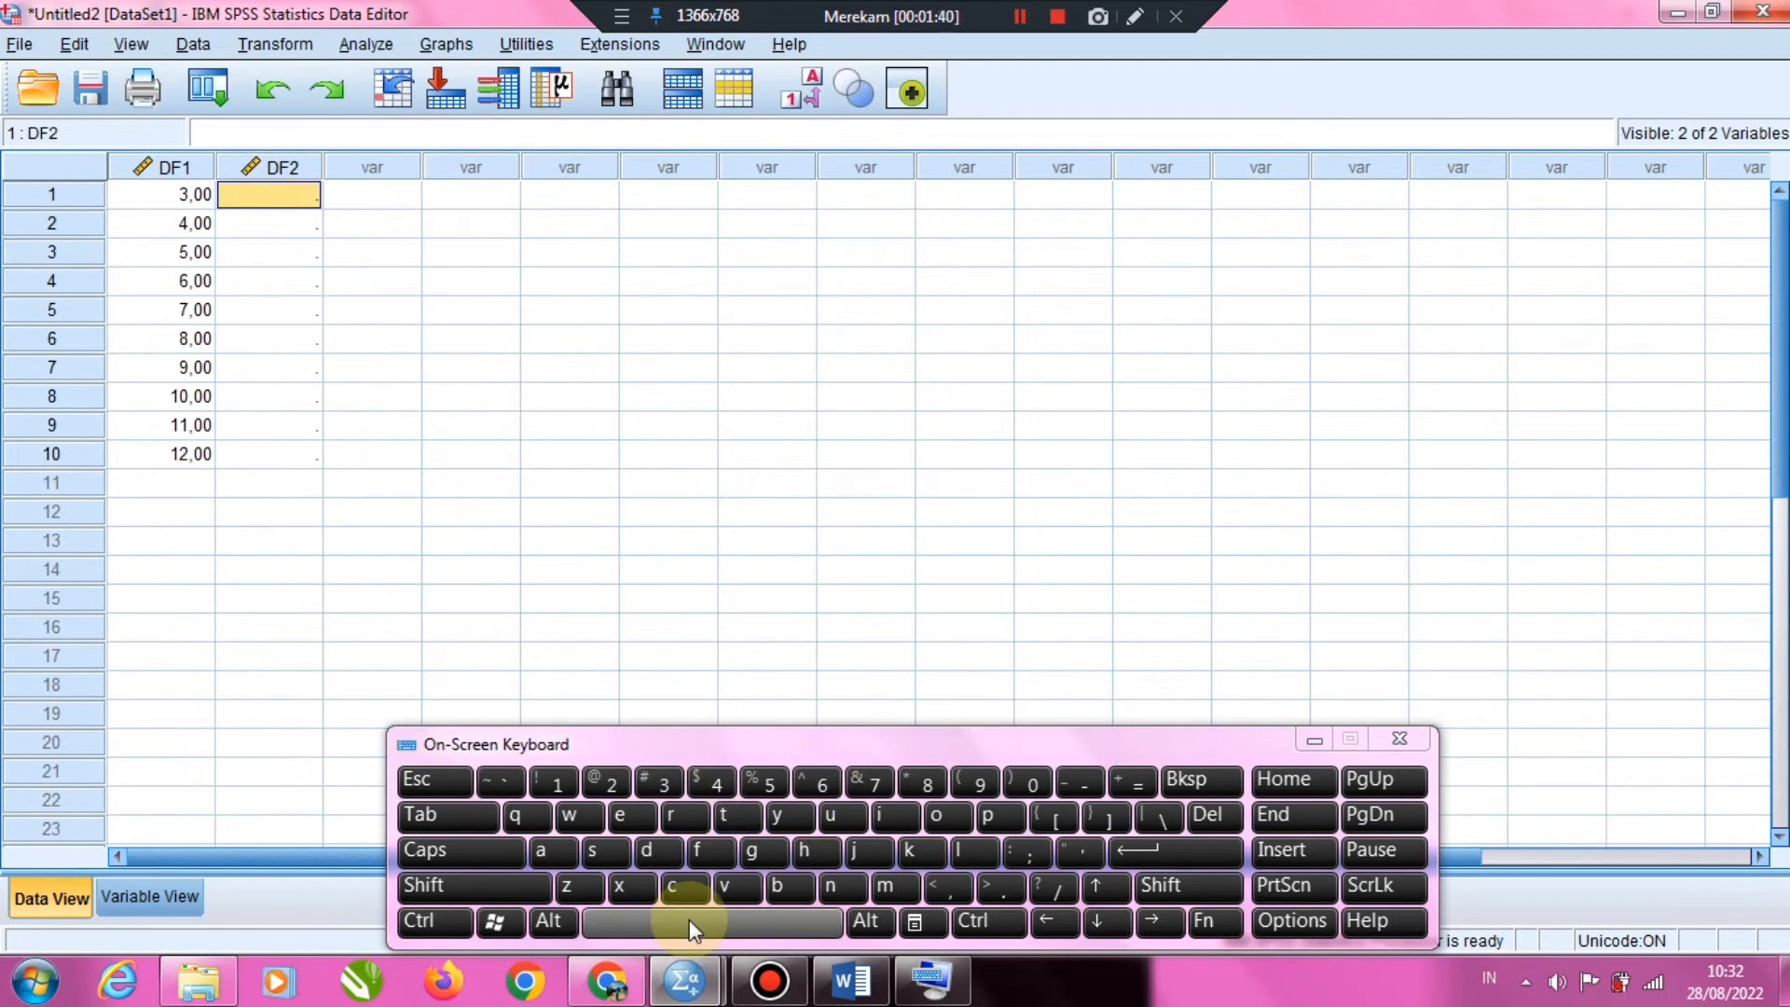
{"action": "type", "text": "5"}
{"action": "key", "text": "Return"}
{"action": "type", "text": "10"}
{"action": "key", "text": "Return"}
{"action": "type", "text": "15"}
{"action": "key", "text": "Return"}
{"action": "type", "text": "20"}
{"action": "key", "text": "Return"}
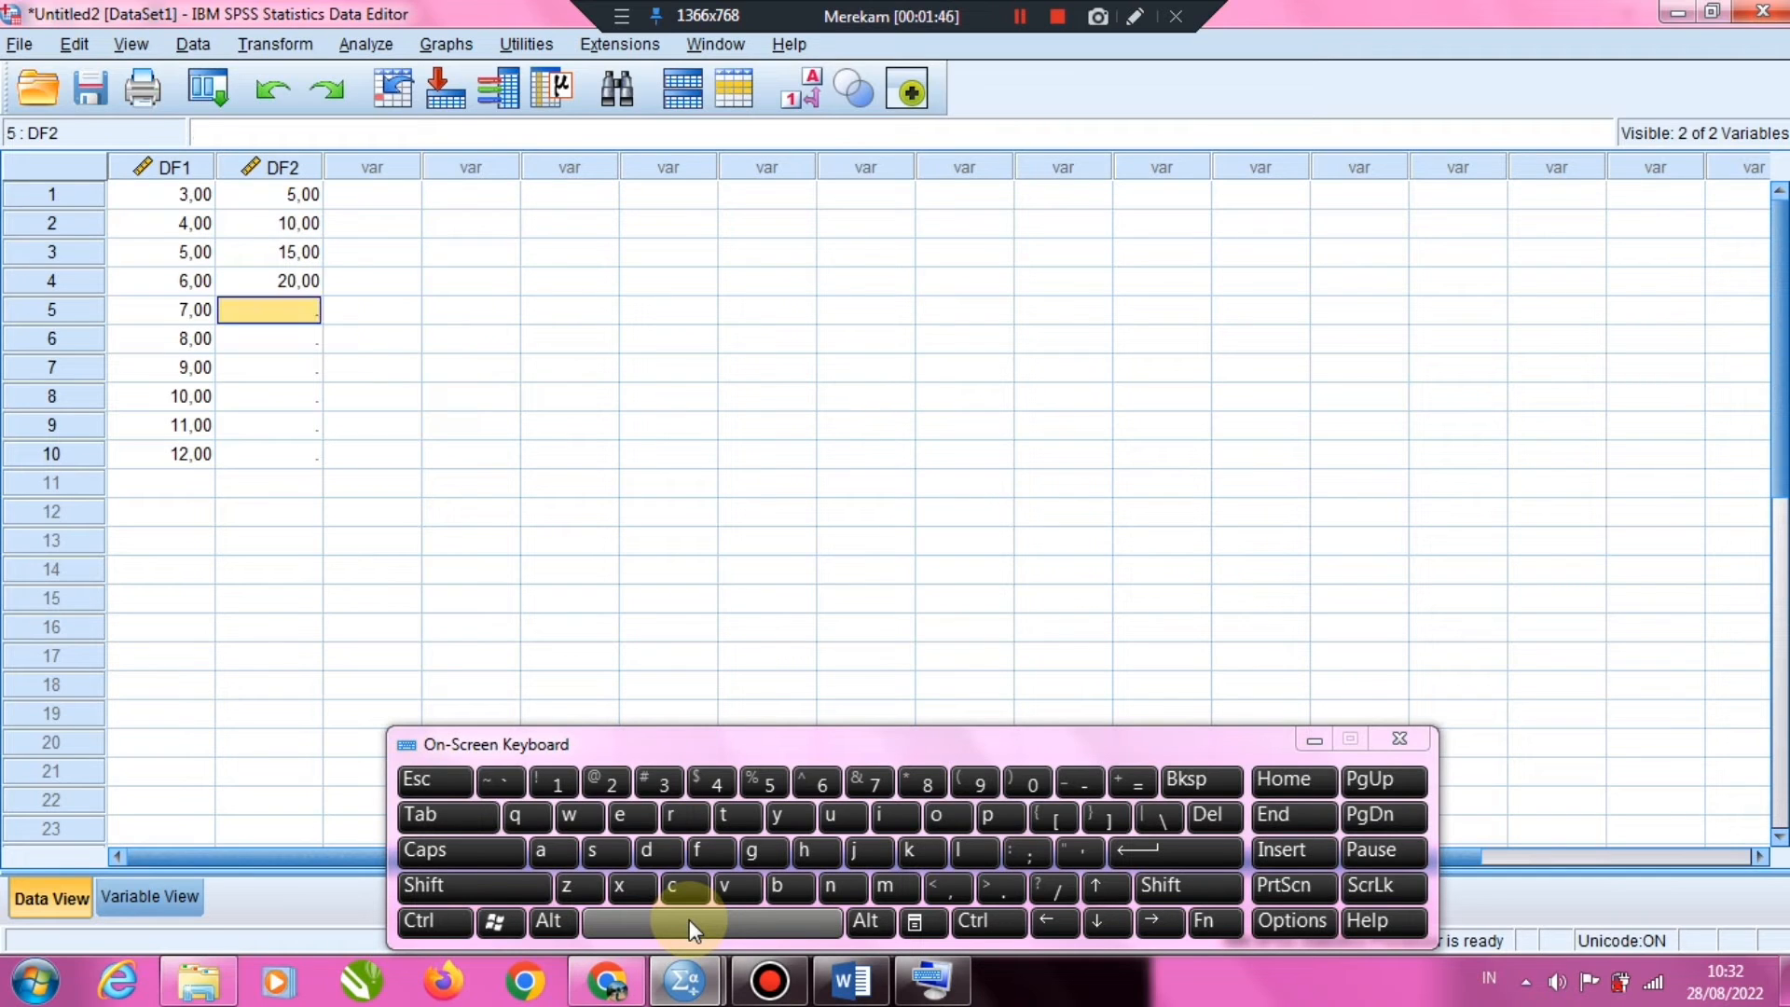
{"action": "type", "text": "100"}
{"action": "key", "text": "Return"}
{"action": "type", "text": "200"}
{"action": "key", "text": "Return"}
{"action": "type", "text": "3"}
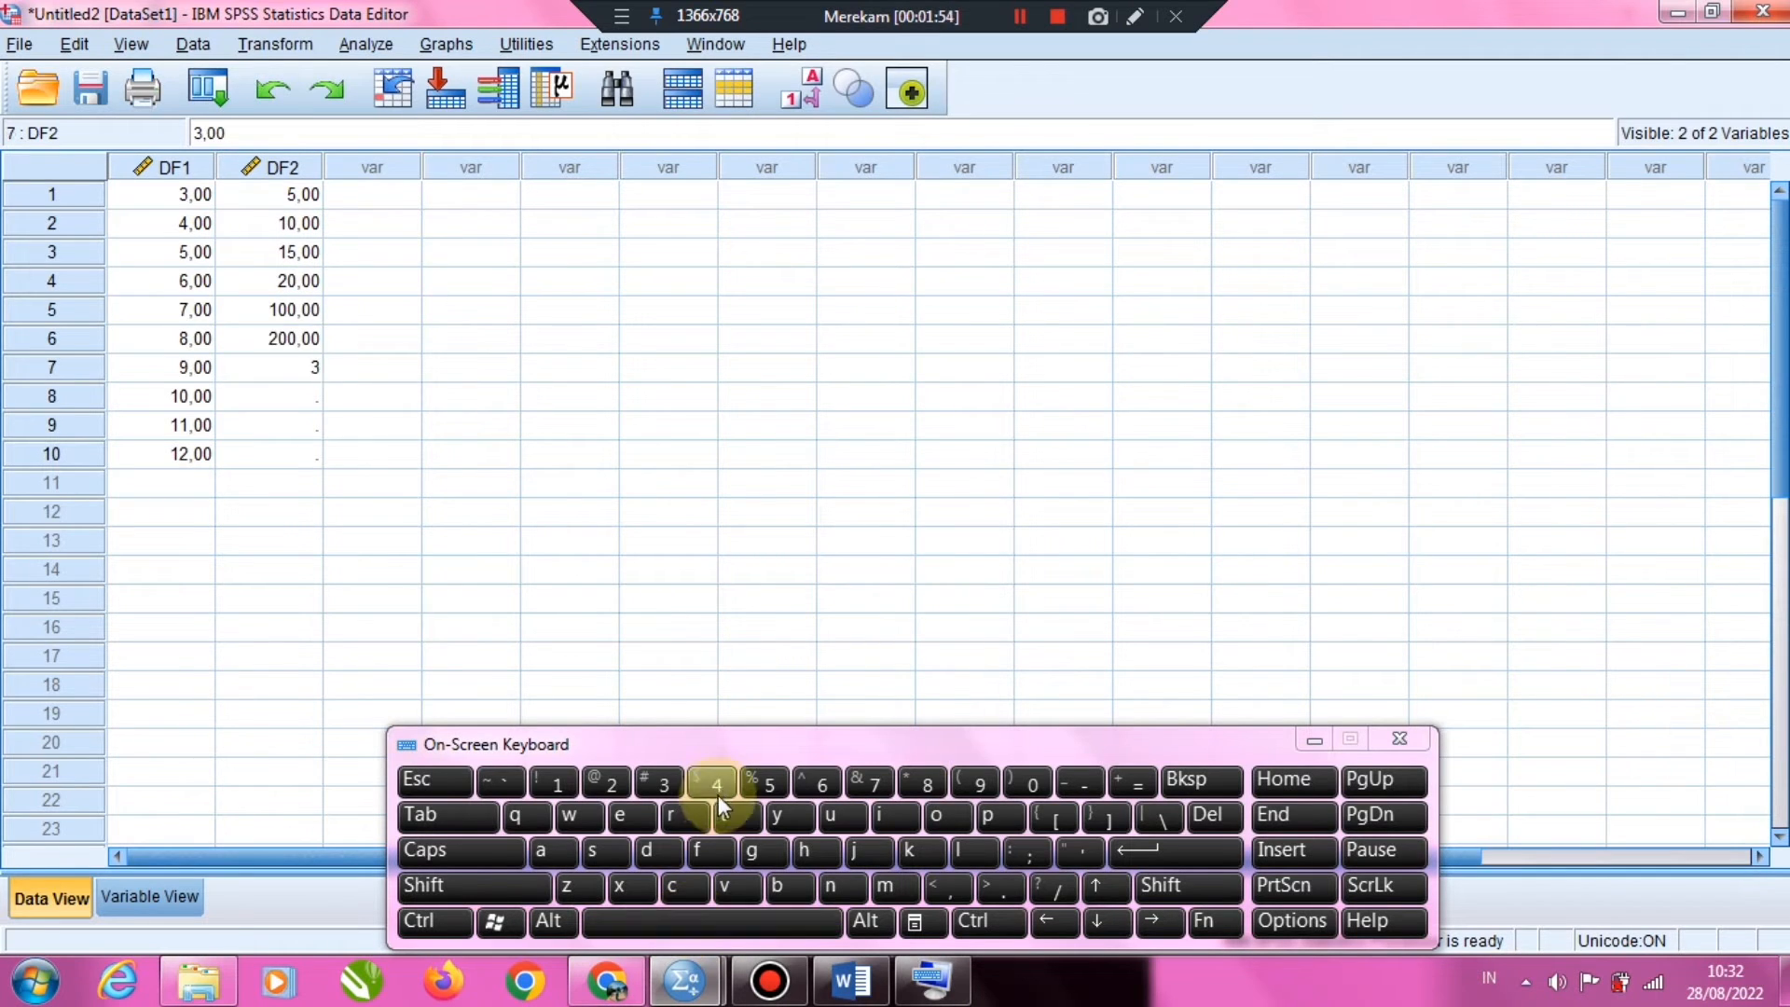
{"action": "type", "text": "43"}
{"action": "key", "text": "Return"}
{"action": "type", "text": "450"}
{"action": "key", "text": "Return"}
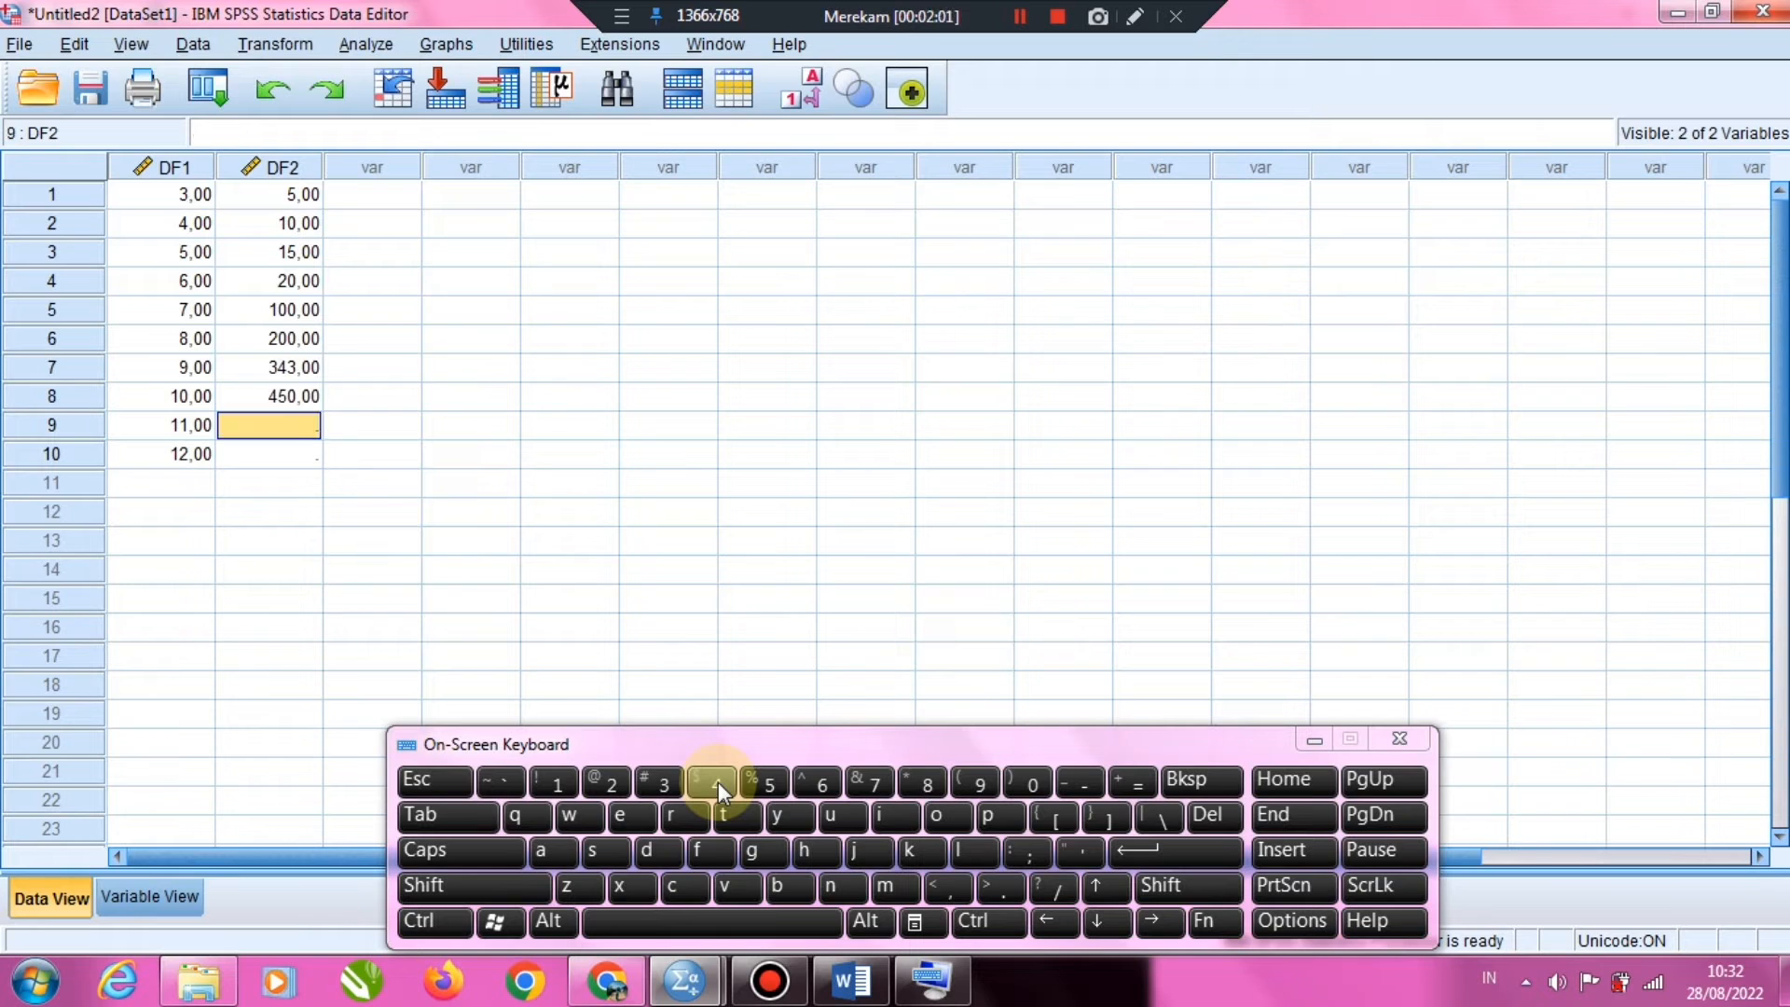
{"action": "type", "text": "800"}
{"action": "key", "text": "Return"}
{"action": "type", "text": "9"}
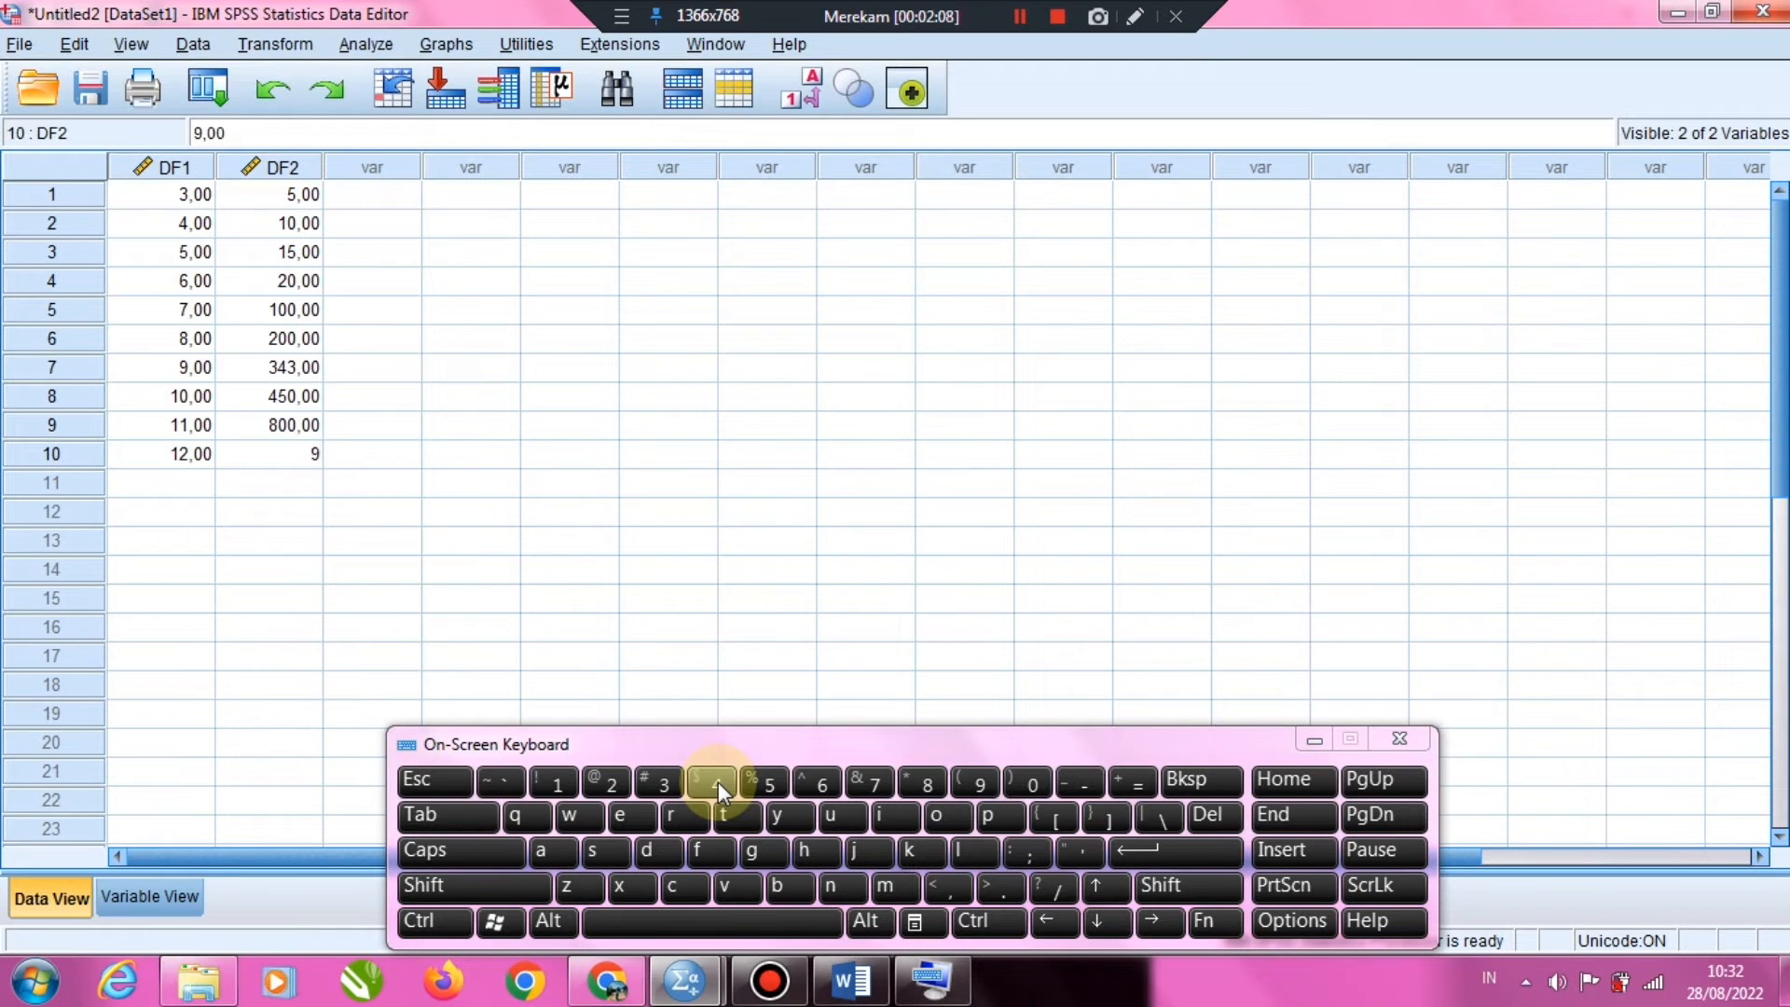
{"action": "type", "text": "55"}
{"action": "key", "text": "Return"}
{"action": "left_click", "coordinate": [1315, 740]}
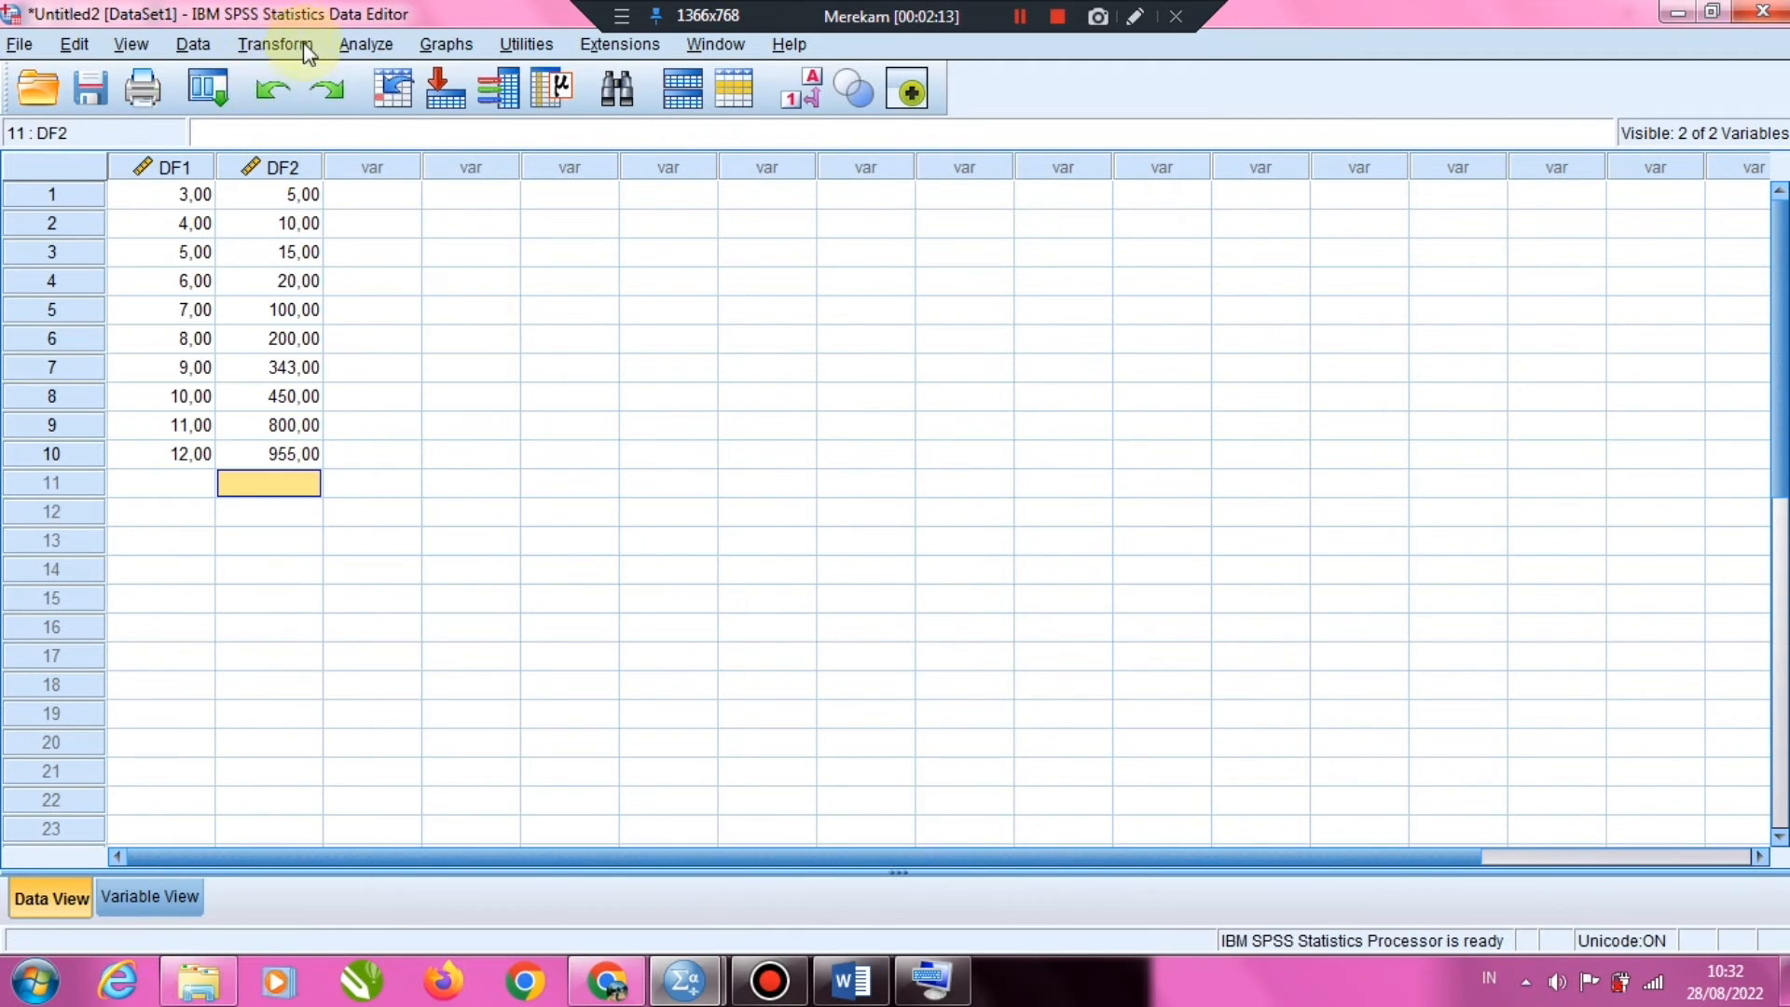
Start a Compute Variable transformation with F_table as the target variable
{"action": "left_click", "coordinate": [266, 56]}
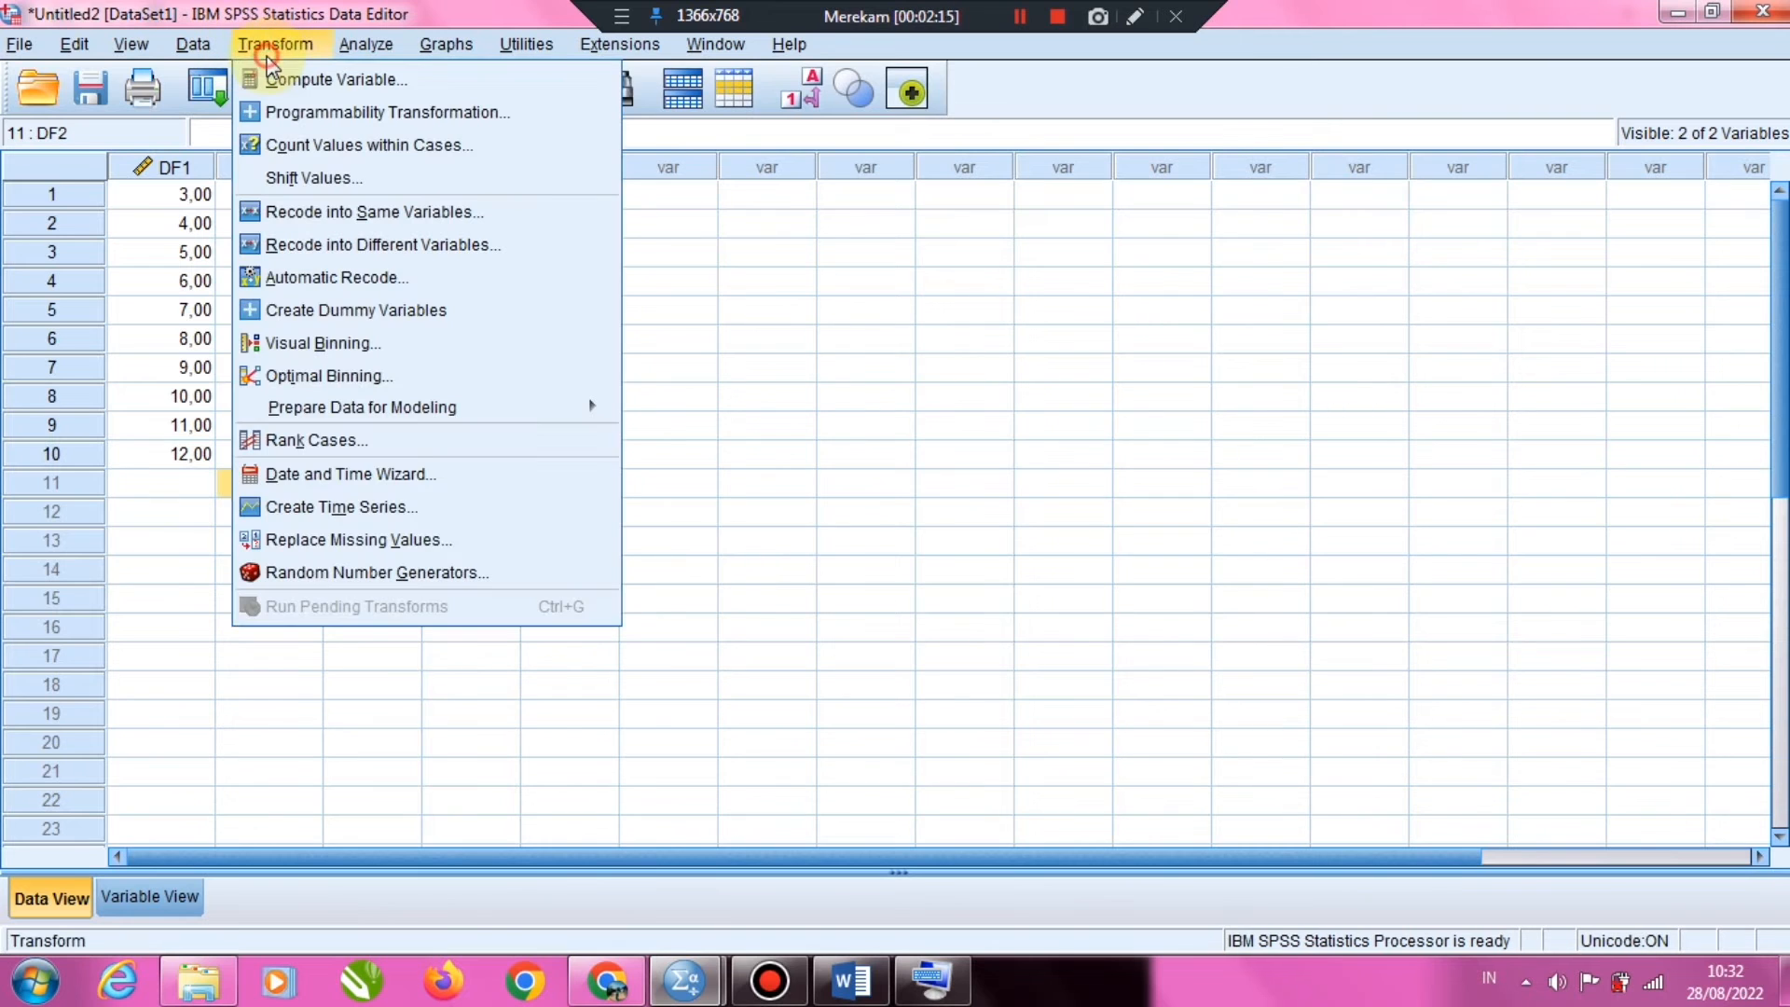
{"action": "left_click", "coordinate": [429, 81]}
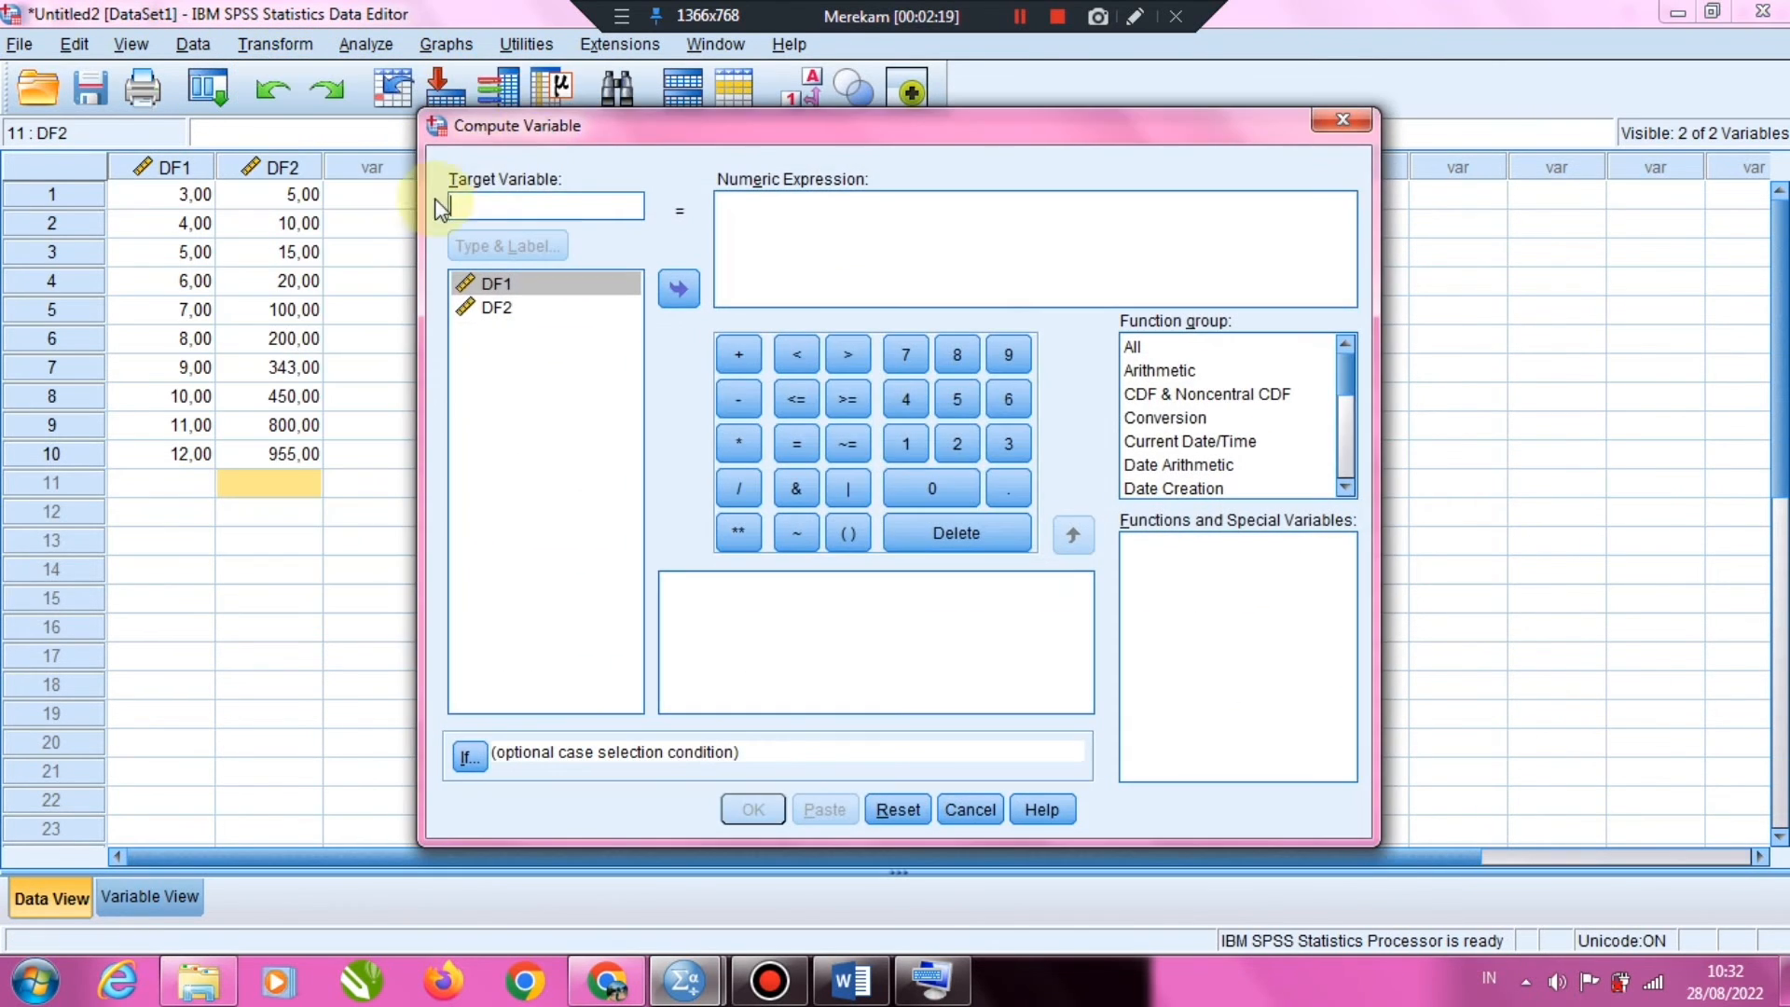
{"action": "left_click", "coordinate": [516, 210]}
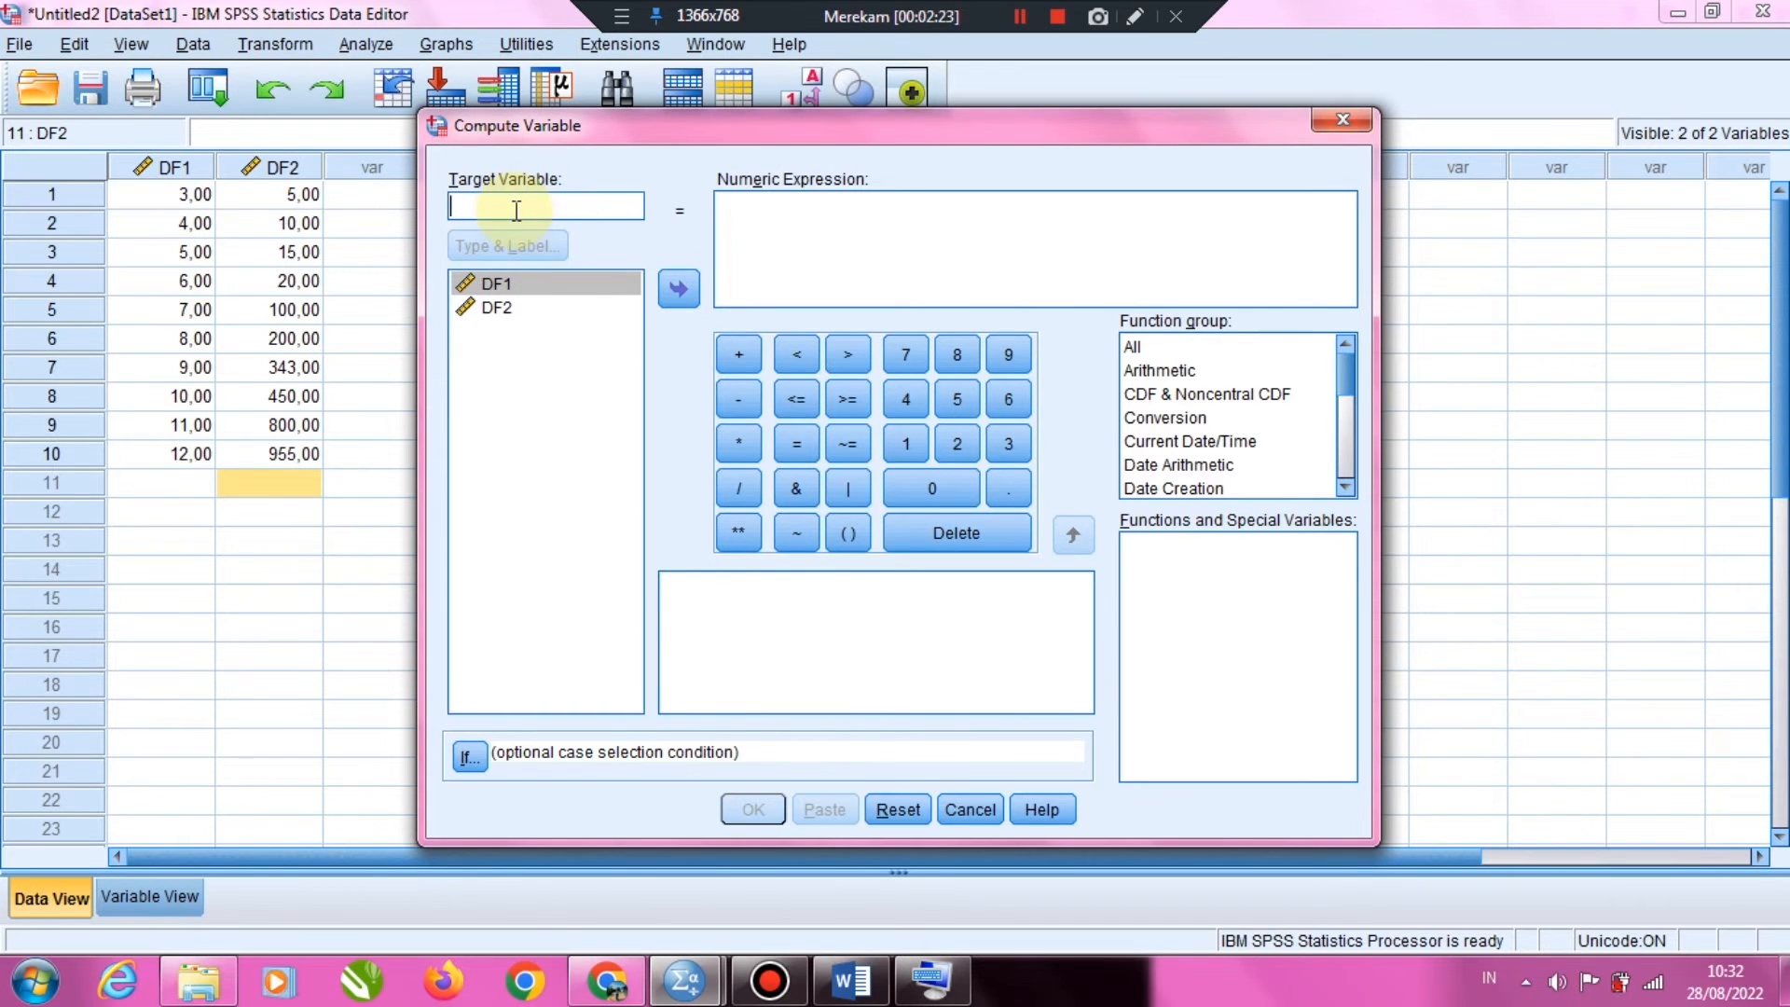
{"action": "type", "text": "F"}
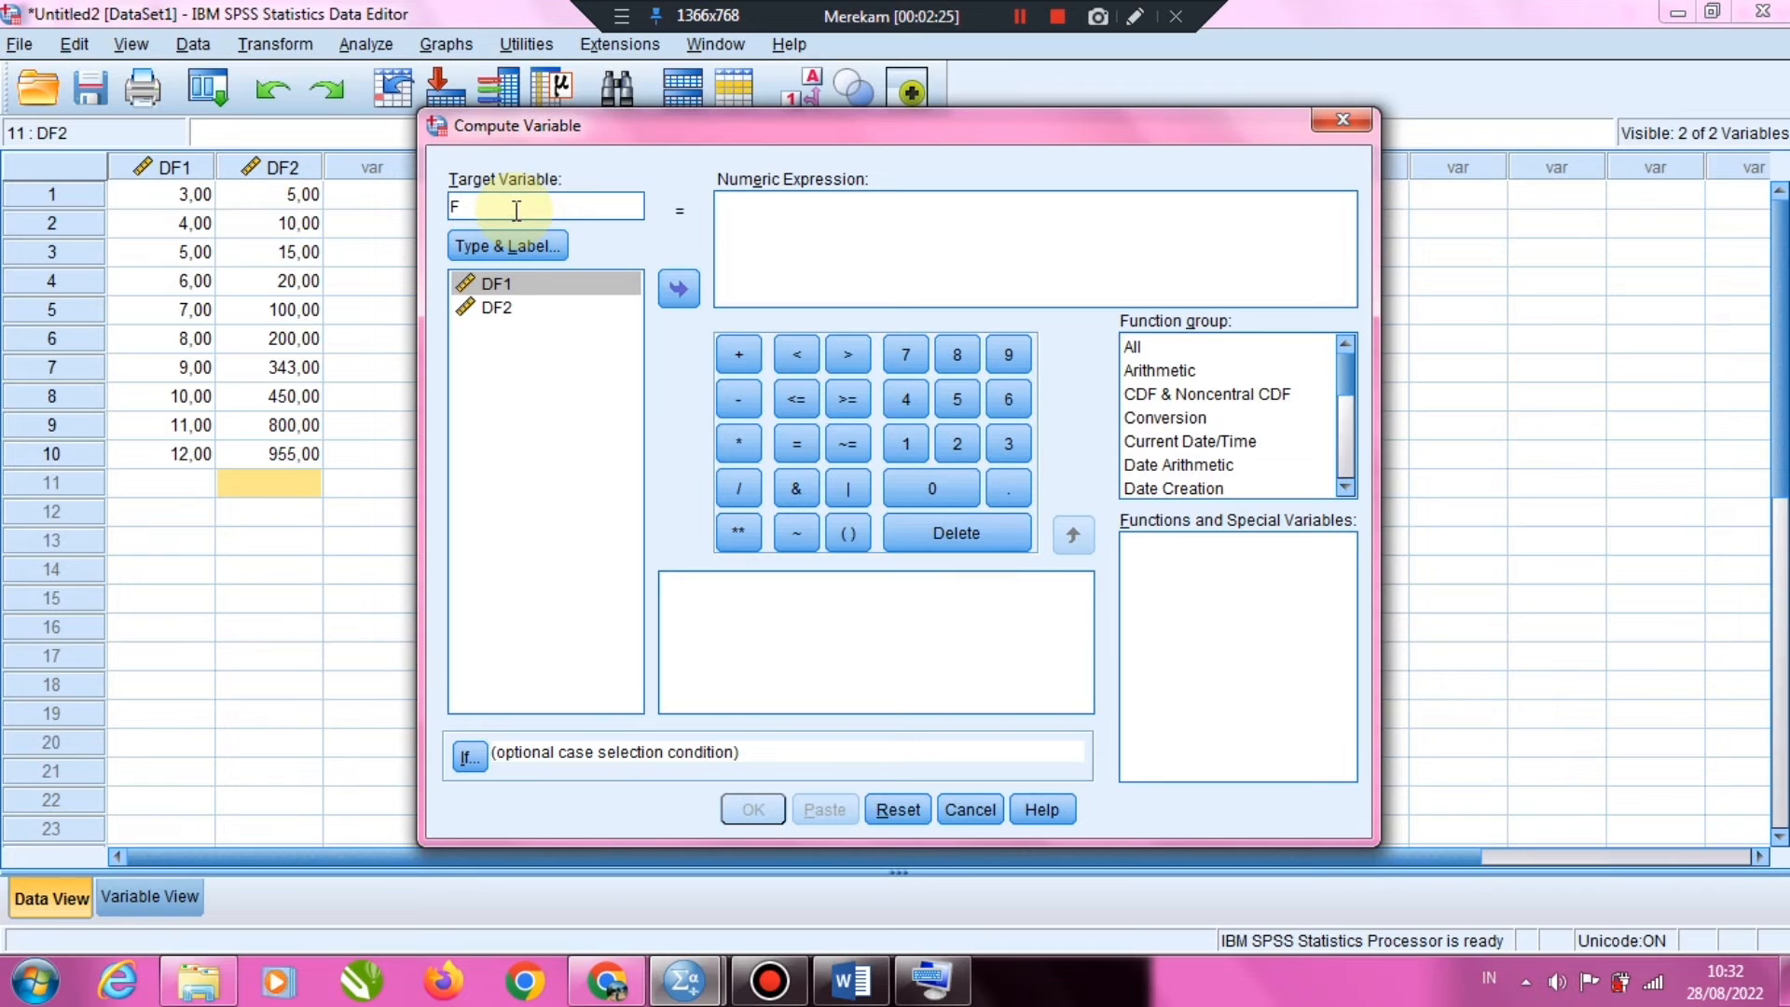
{"action": "type", "text": "_table"}
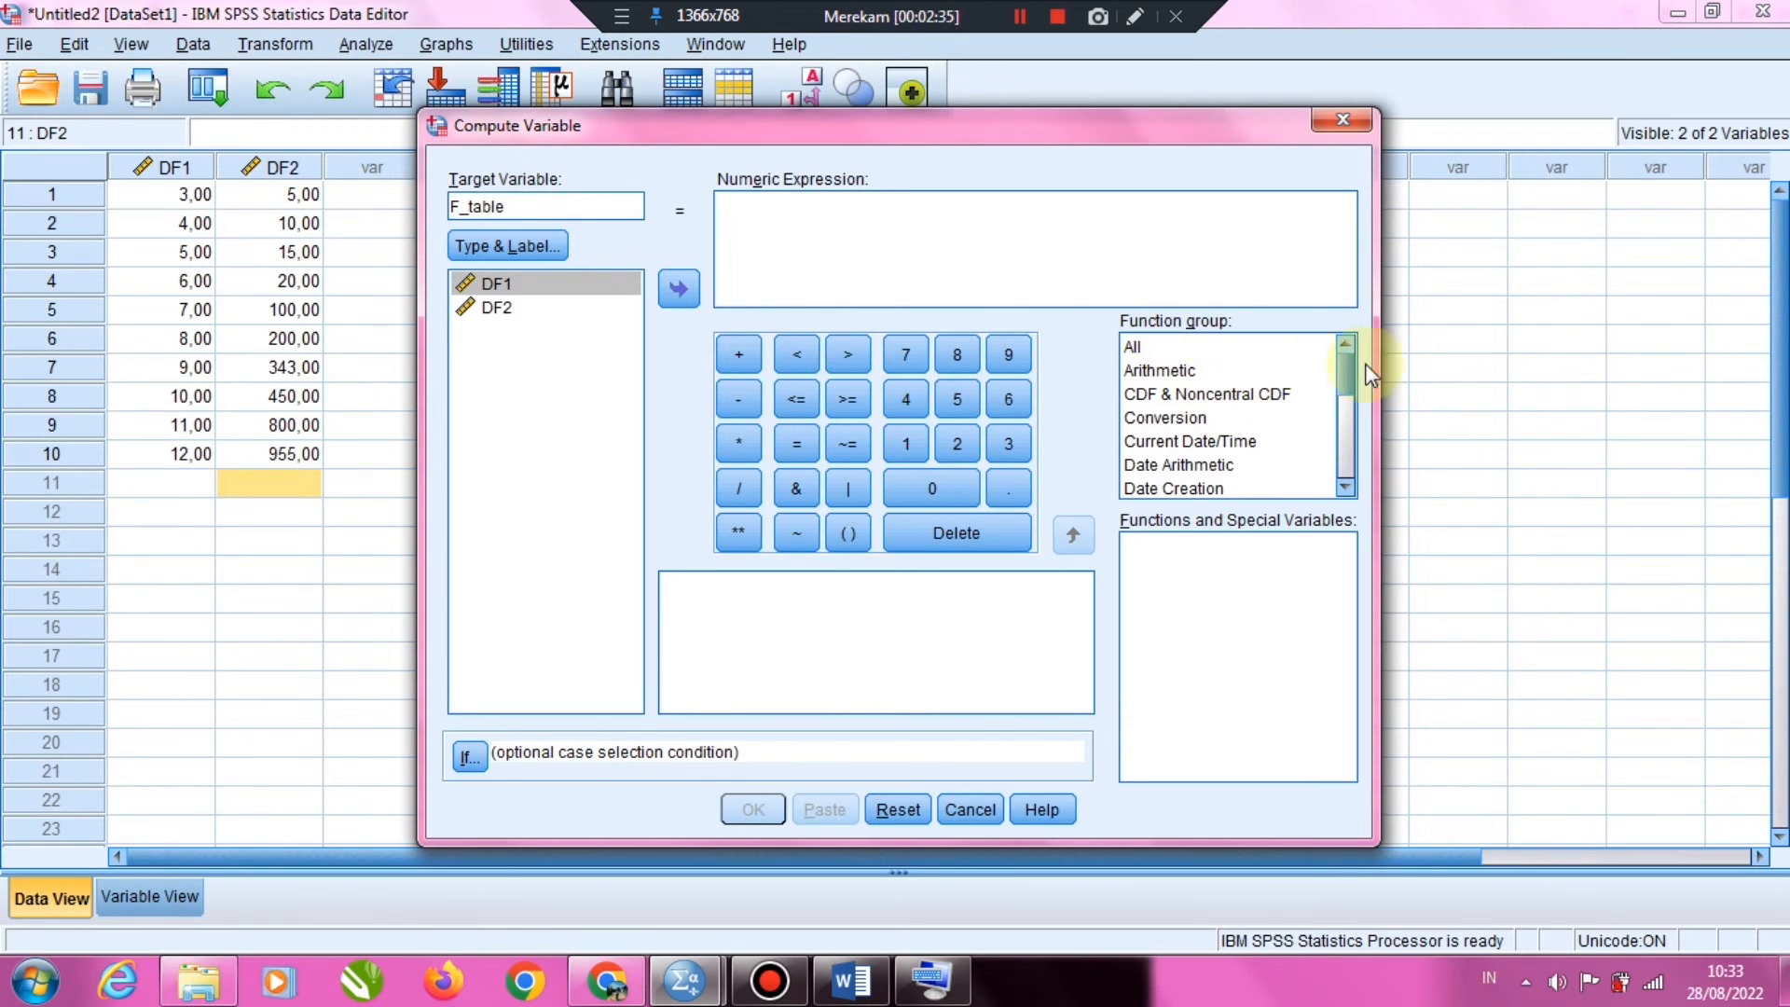
Insert the Idf.F function from the Inverse DF function group into the numeric expression
{"action": "left_click_drag", "start_coordinate": [1348, 371], "coordinate": [1345, 400]}
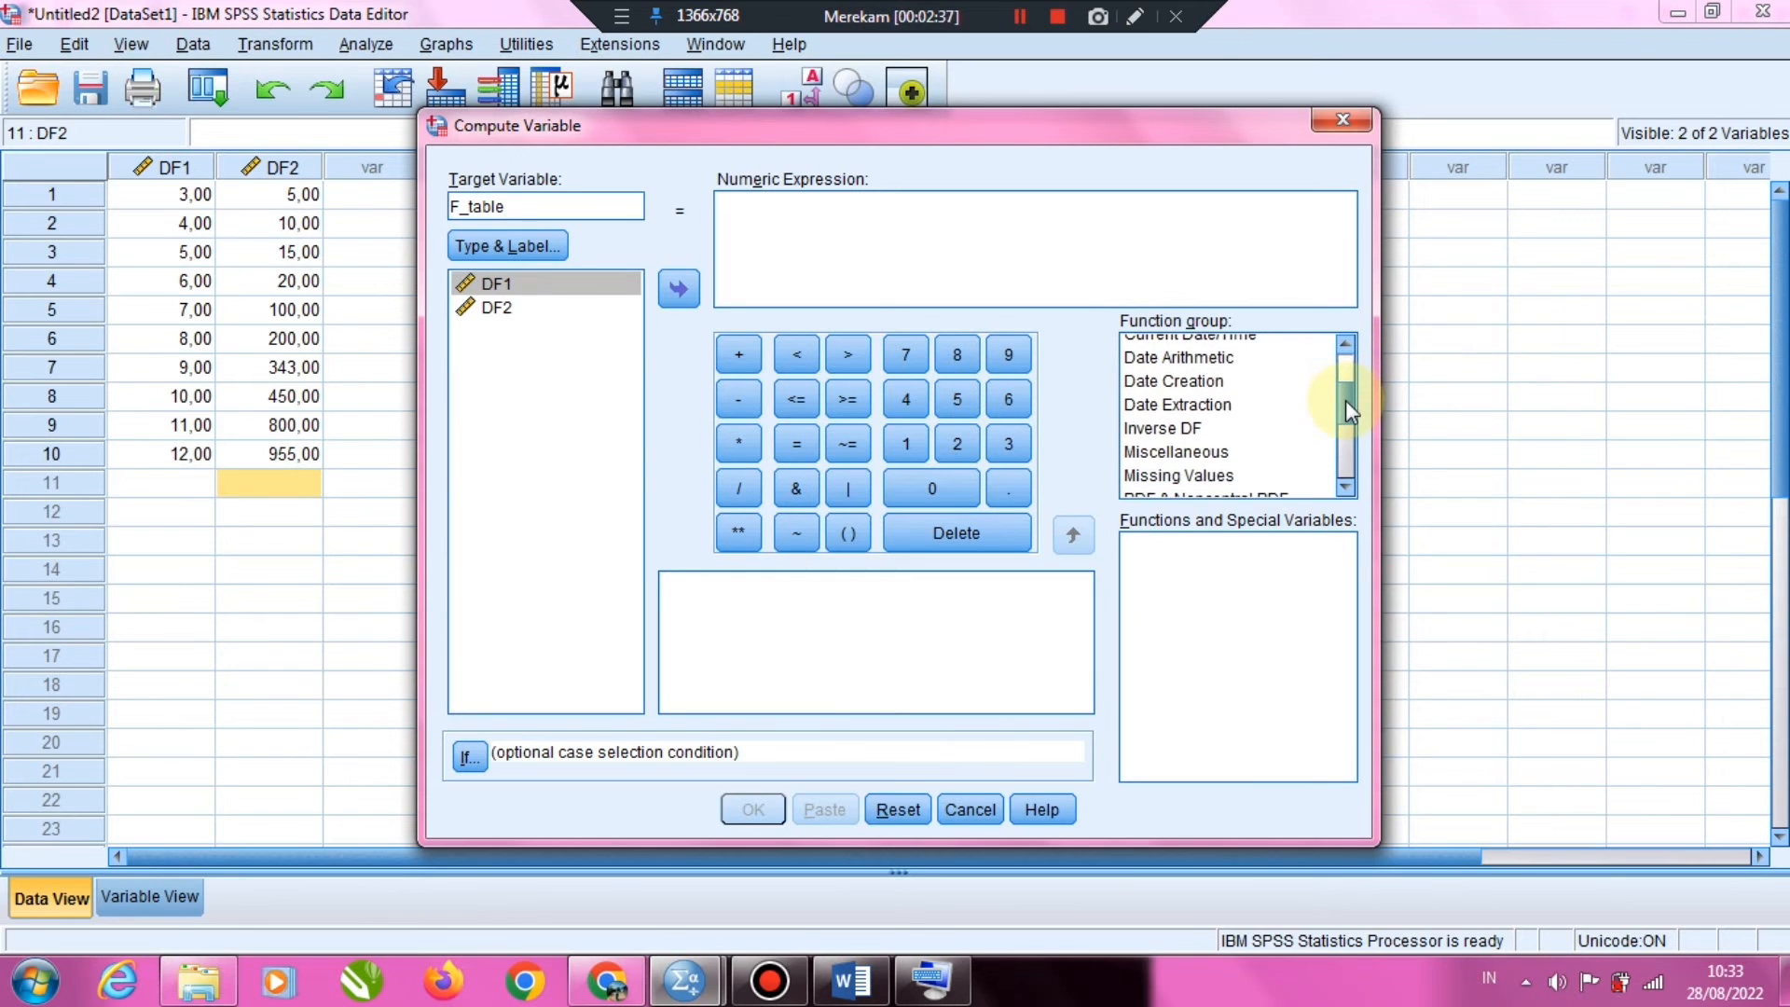
{"action": "left_click", "coordinate": [1182, 429]}
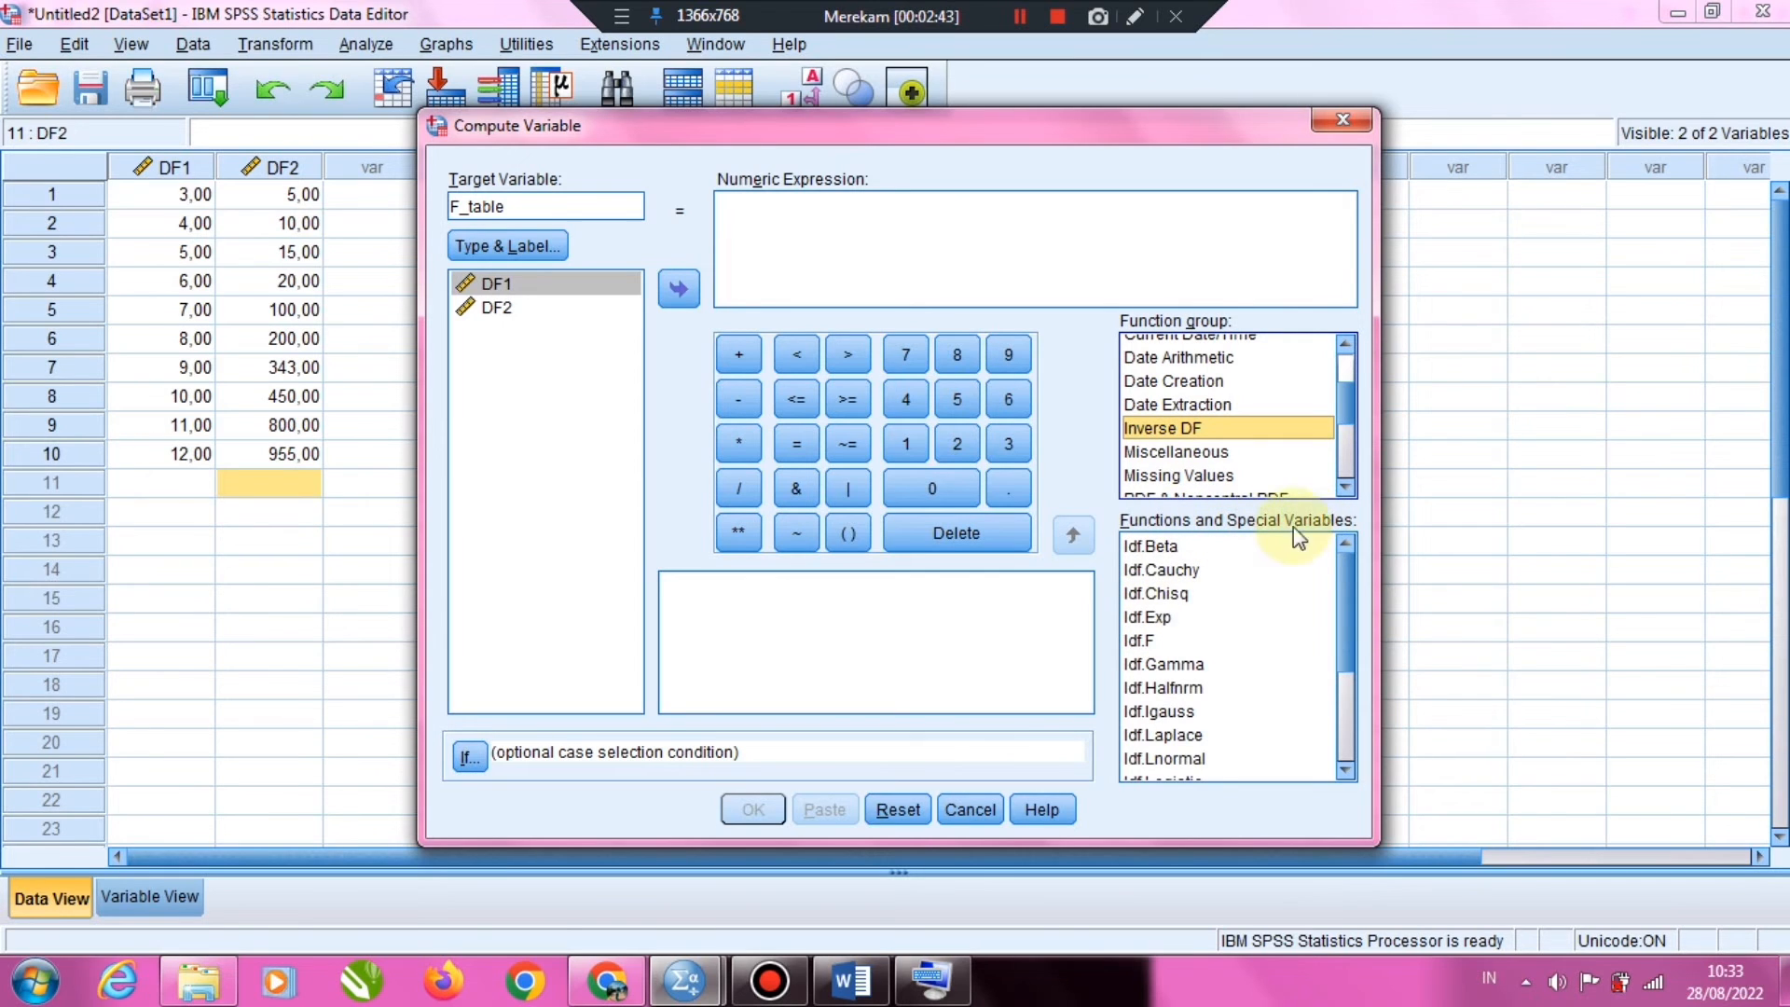
{"action": "left_click", "coordinate": [1135, 643]}
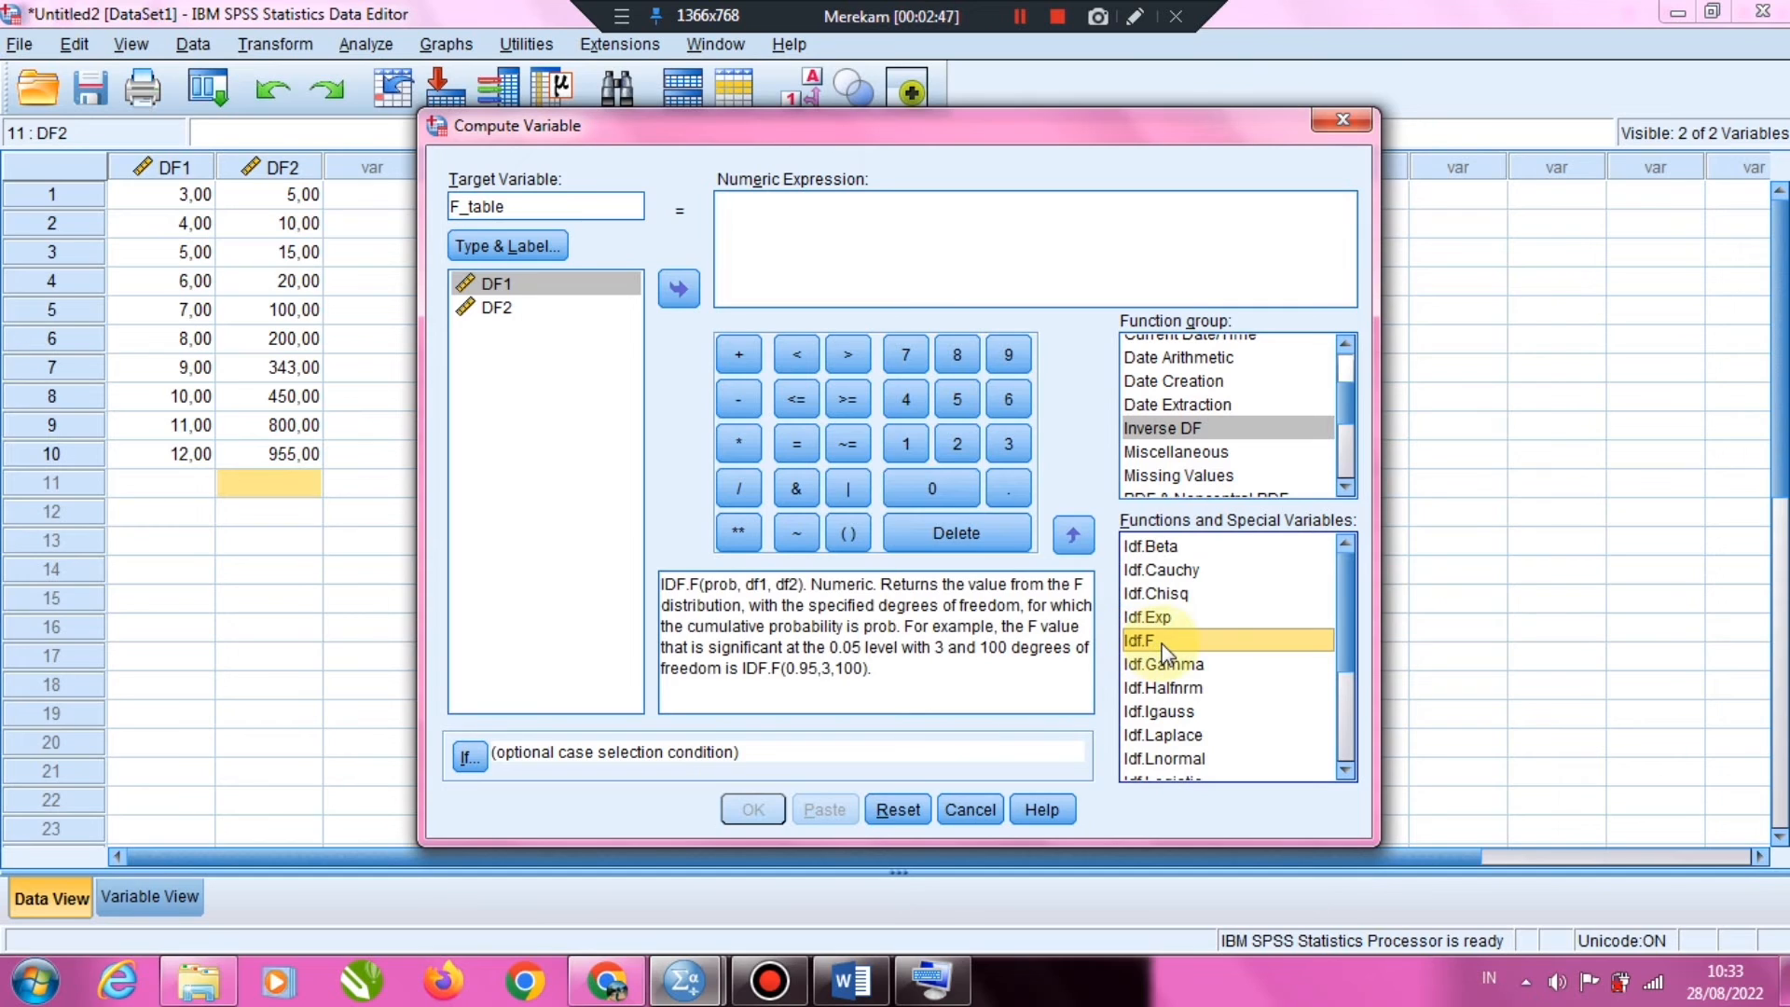
{"action": "double_click", "coordinate": [1161, 644]}
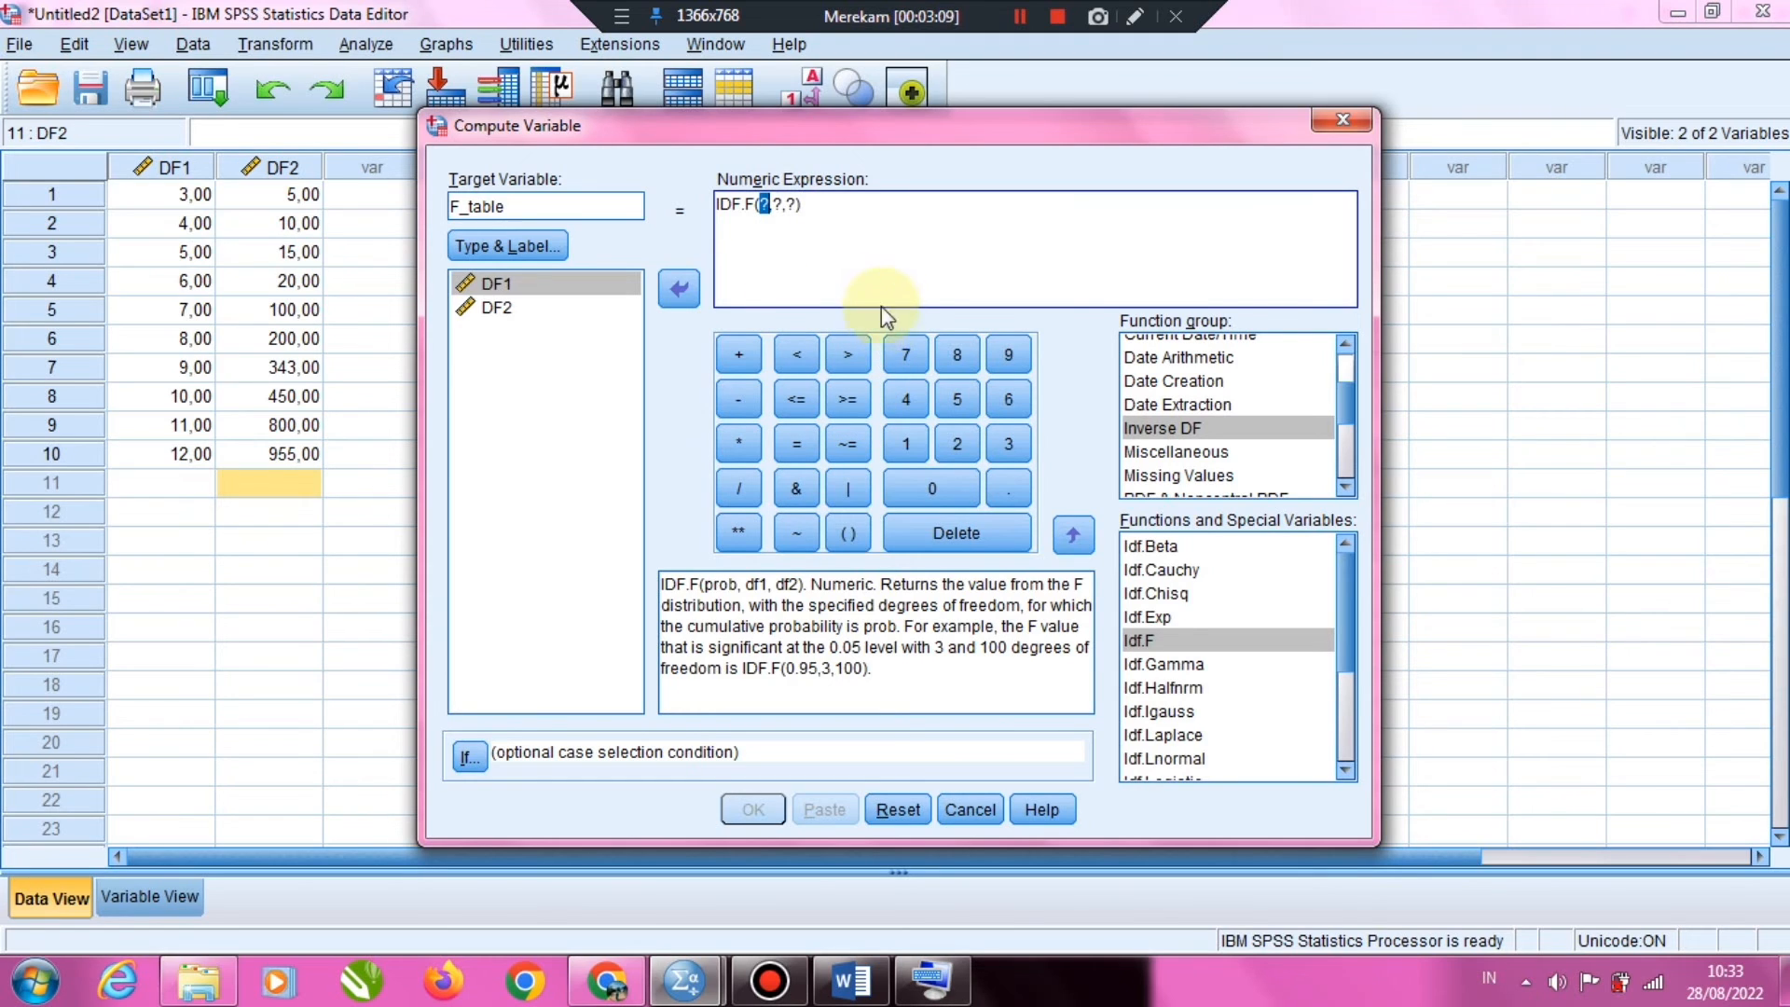
Complete the expression as IDF.F(0.05,DF1,DF2) and run the computation
{"action": "type", "text": "0.05"}
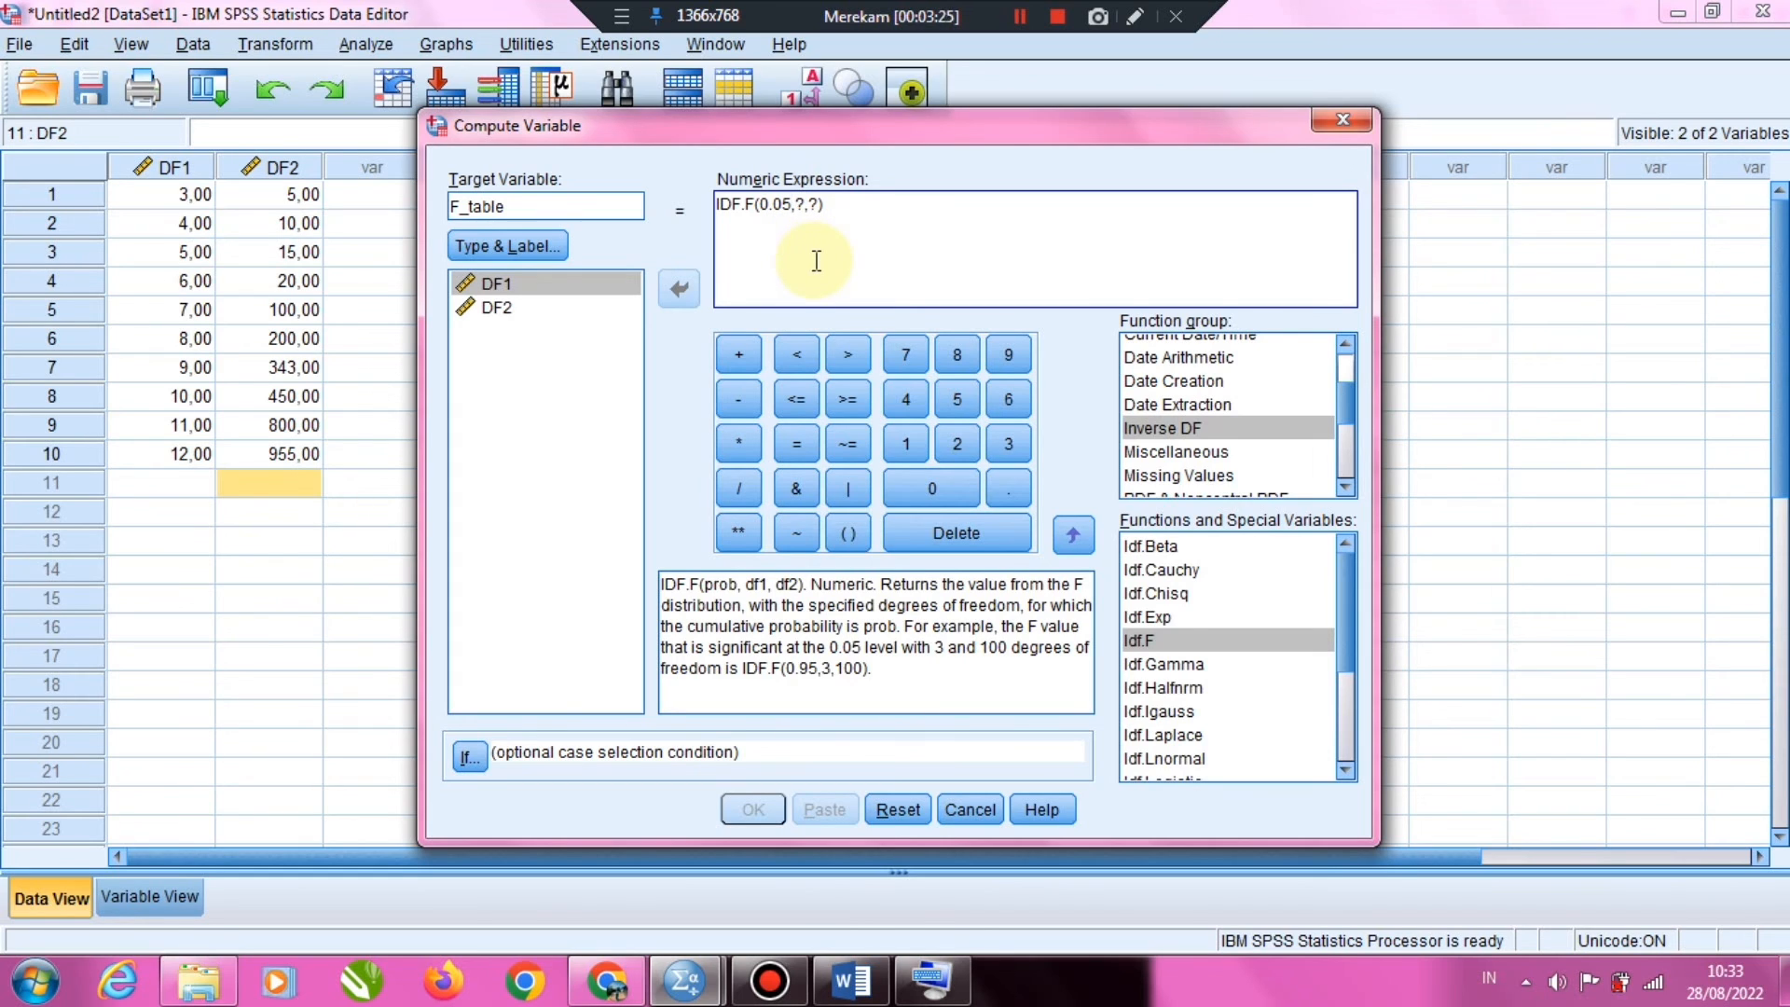
{"action": "double_click", "coordinate": [801, 203]}
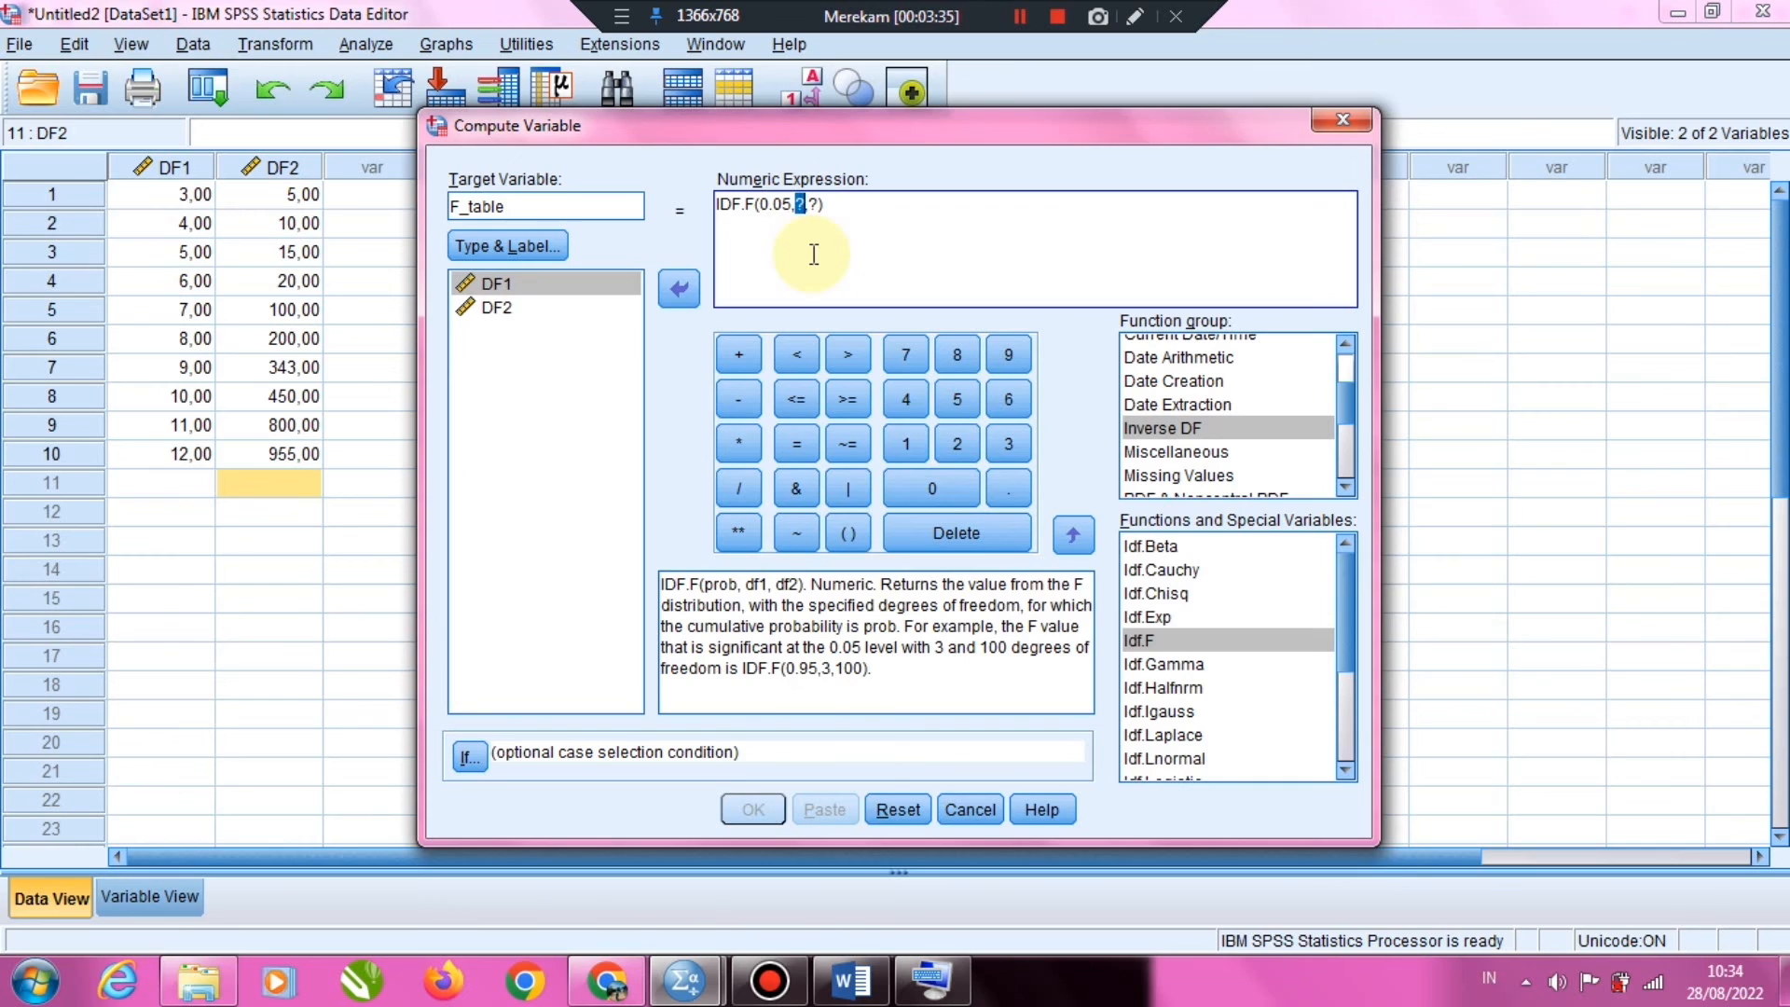
{"action": "type", "text": "DF1"}
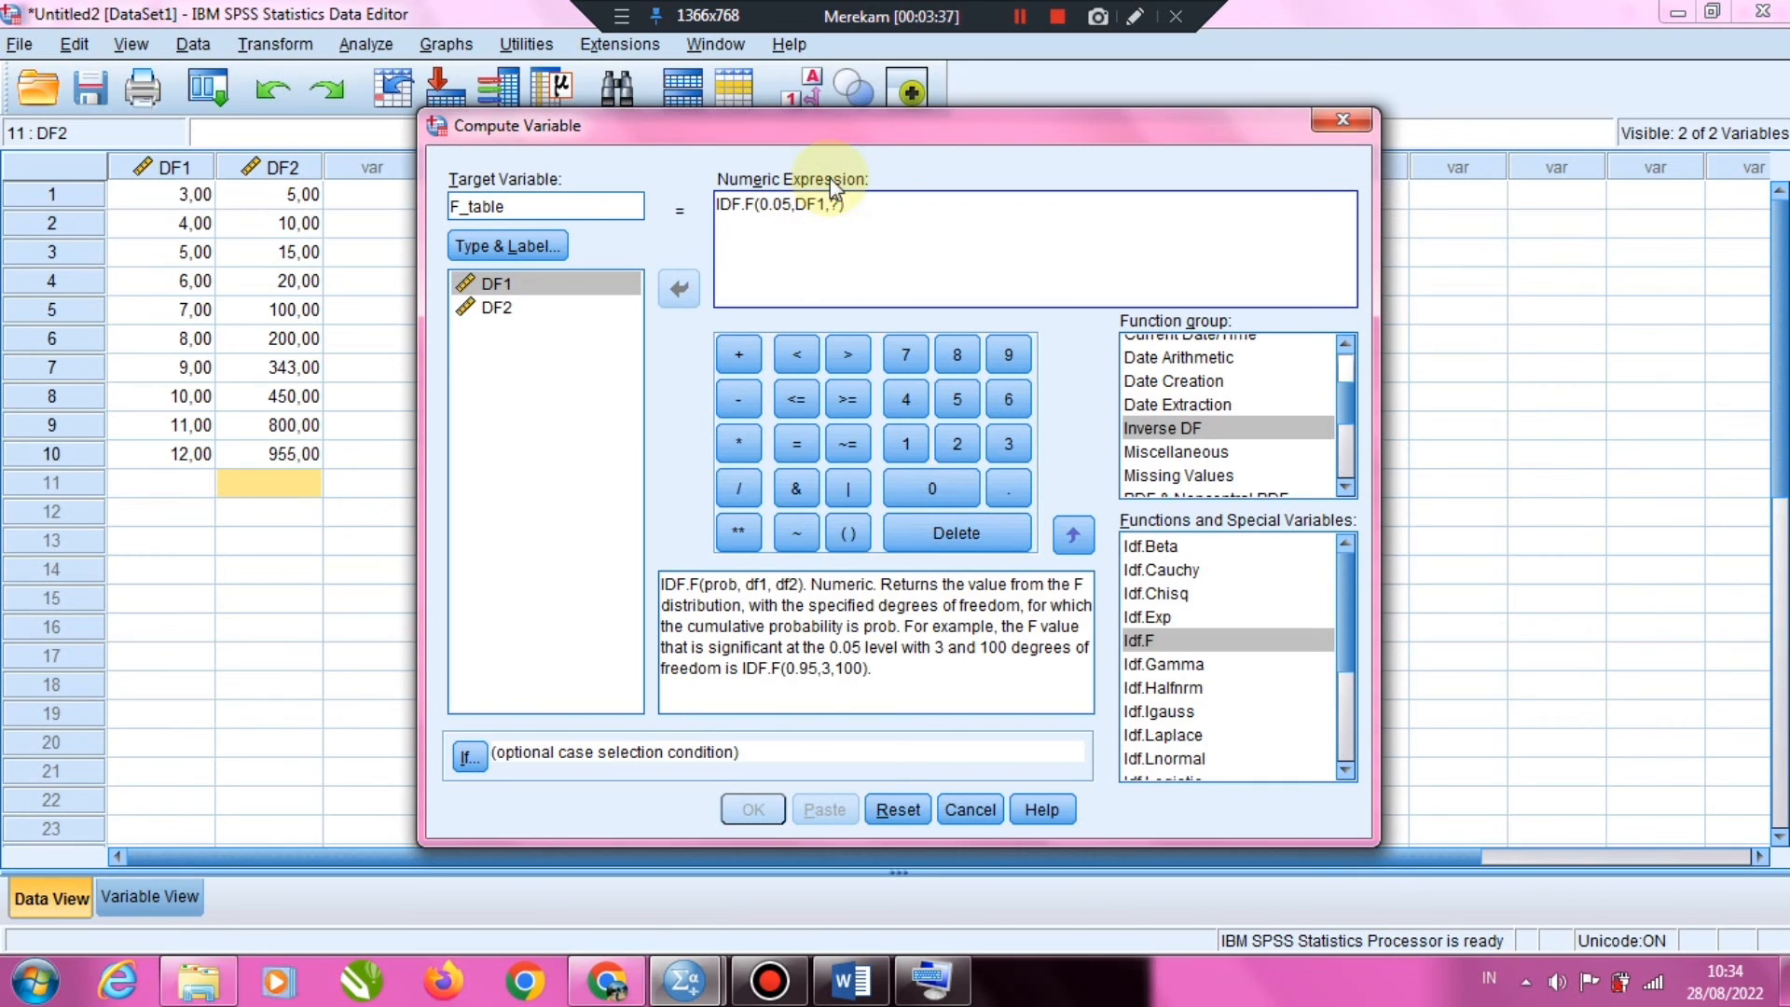
{"action": "double_click", "coordinate": [836, 203]}
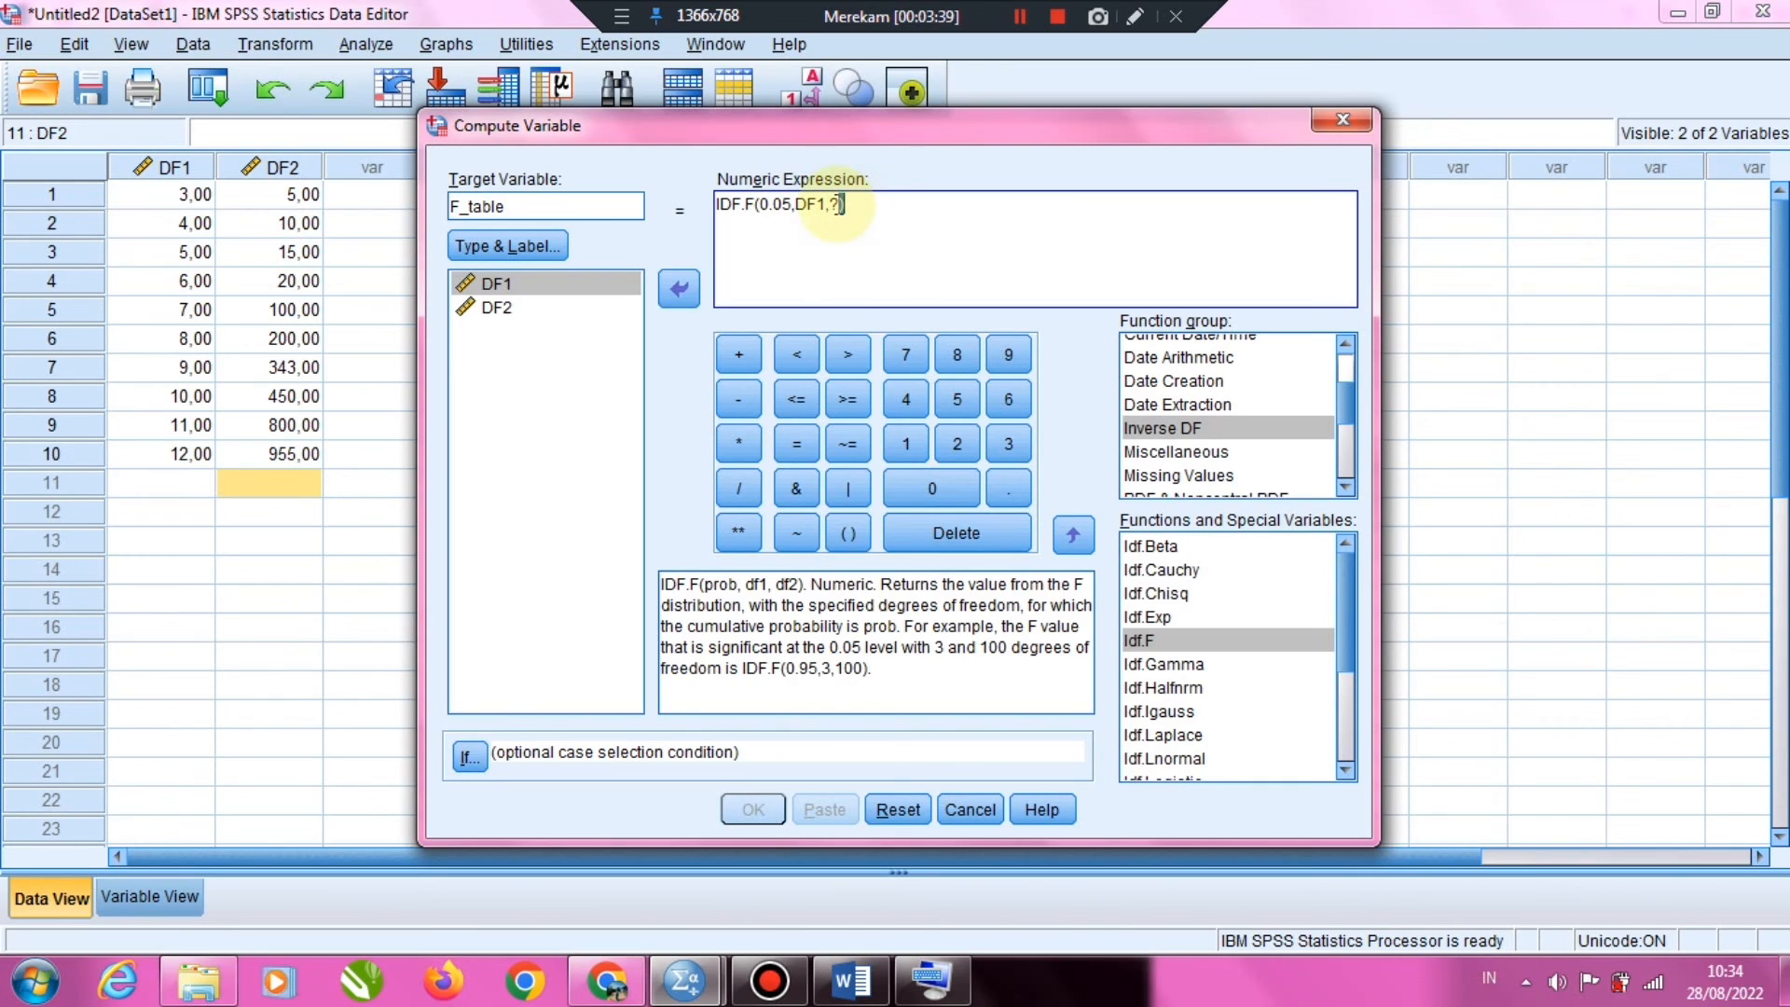
{"action": "double_click", "coordinate": [834, 203]}
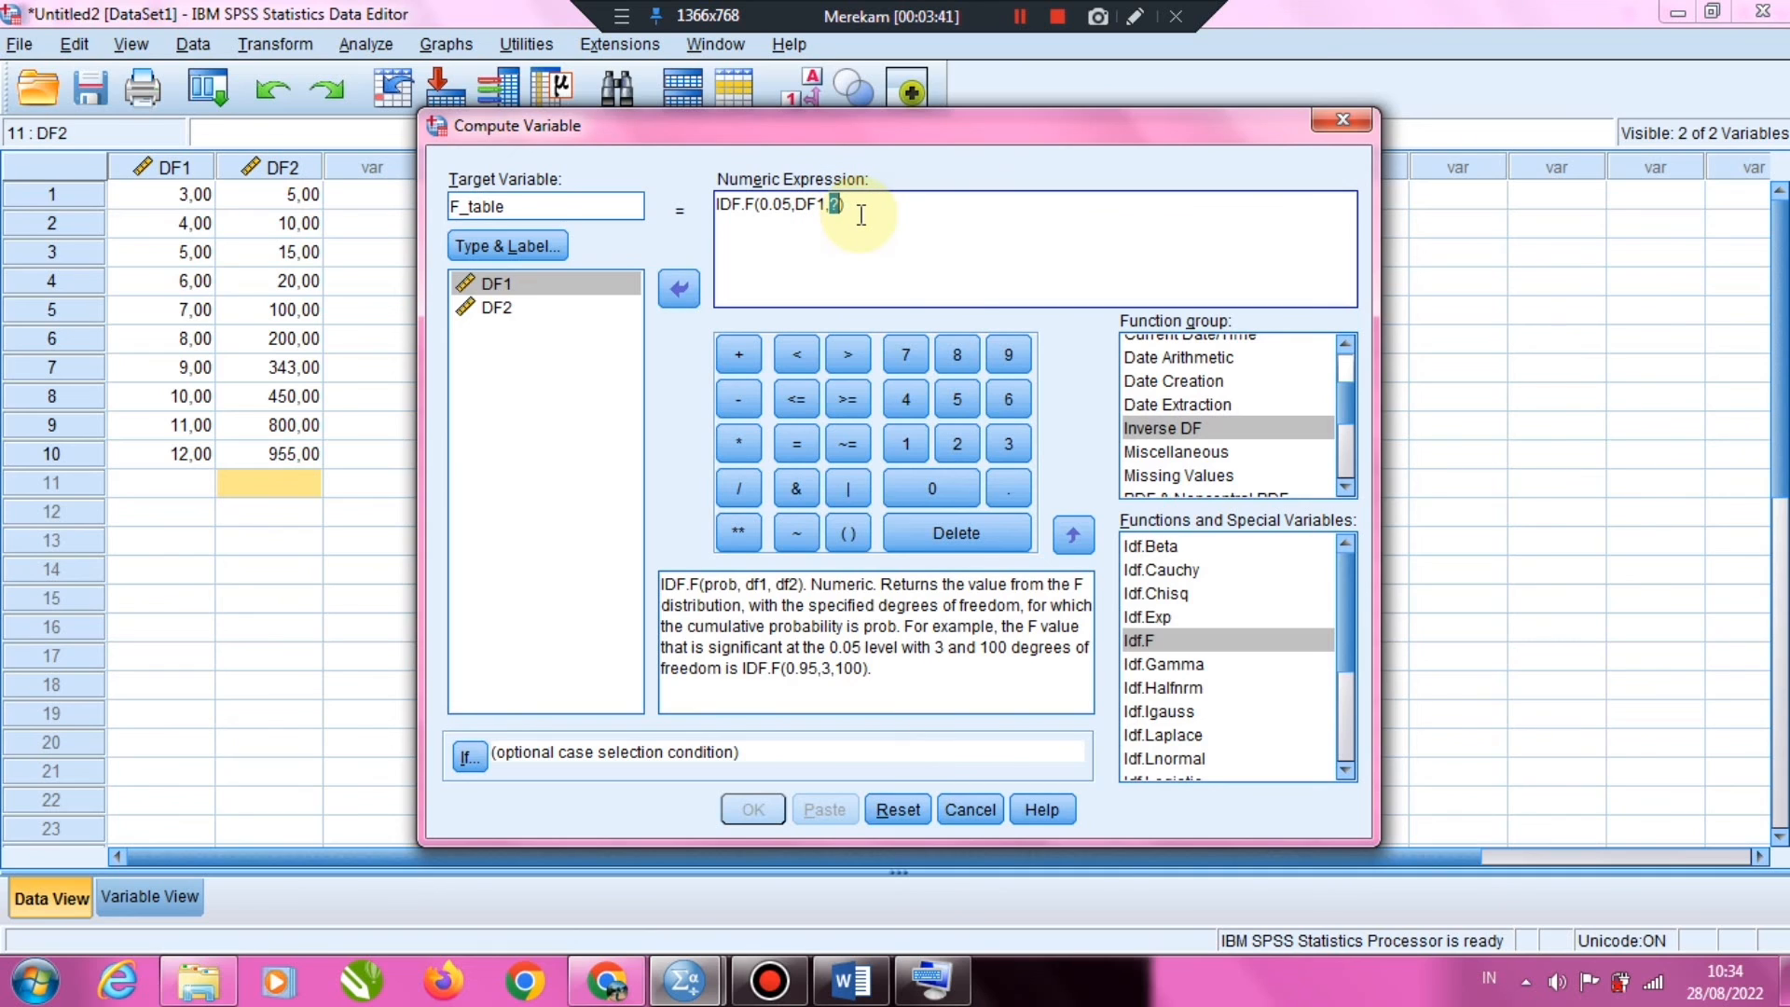
{"action": "type", "text": "DF2"}
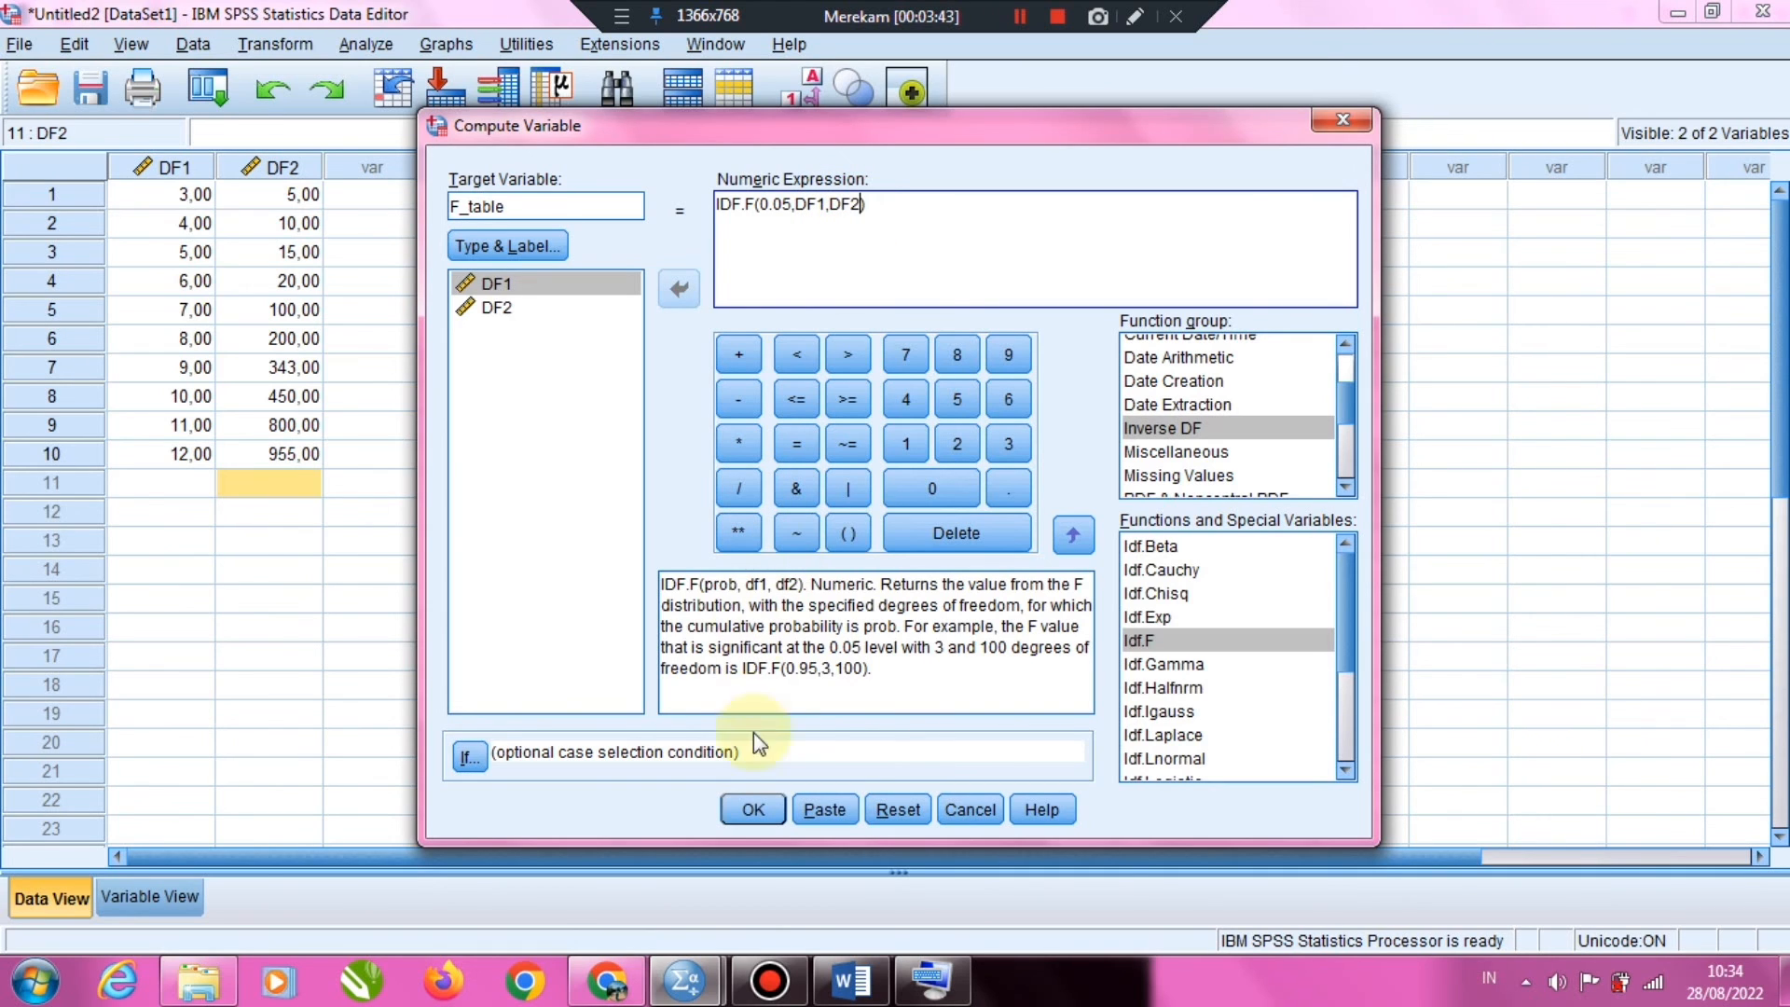
{"action": "left_click", "coordinate": [753, 810]}
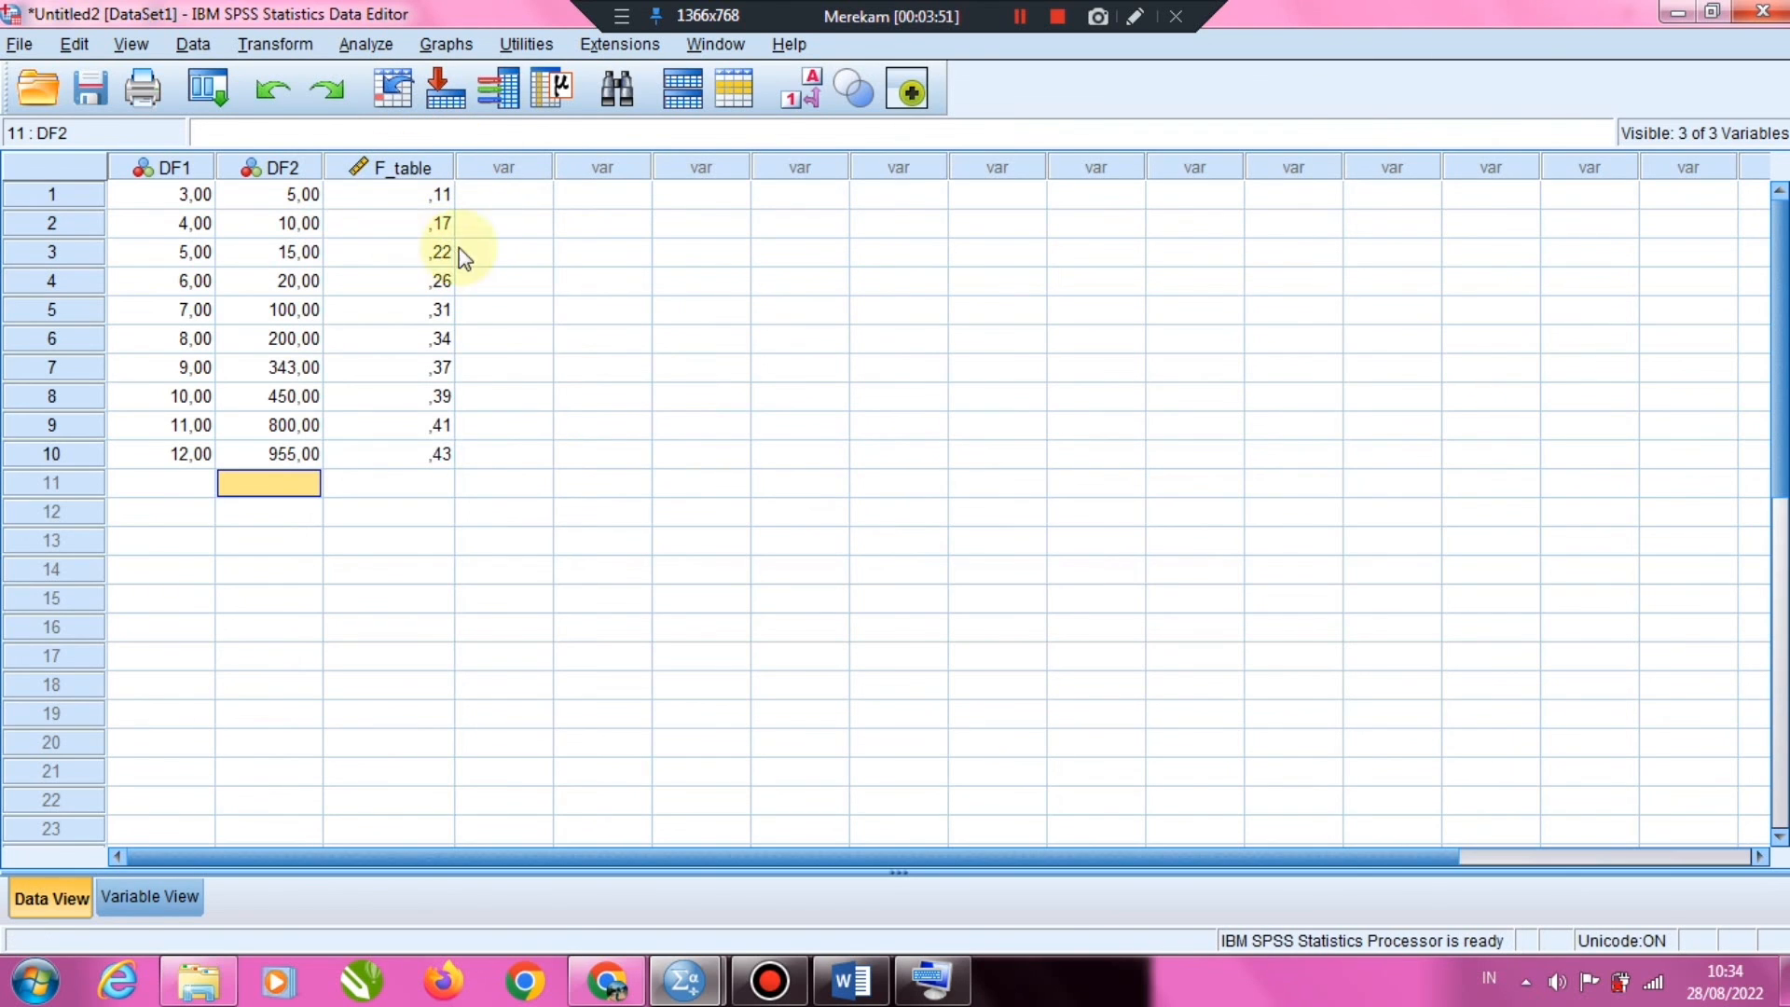
Set the decimals of the F_table variable to 4 and return to the data values
{"action": "left_click", "coordinate": [176, 901]}
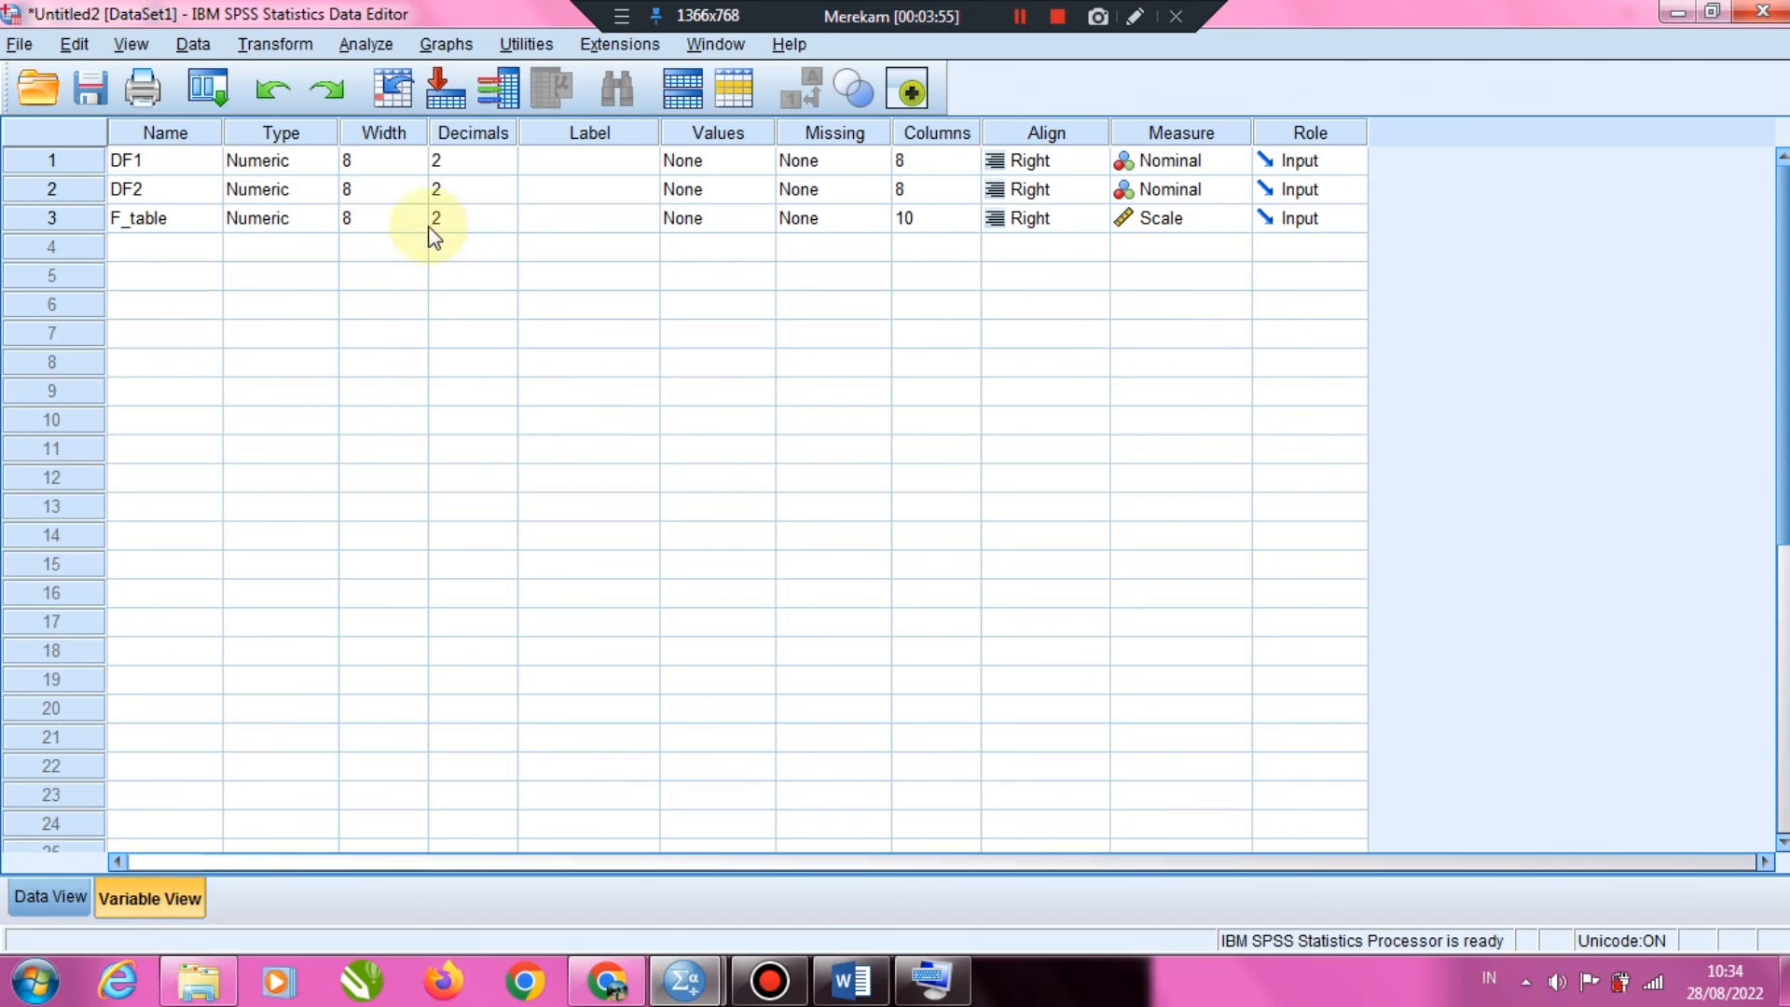
{"action": "left_click", "coordinate": [401, 218]}
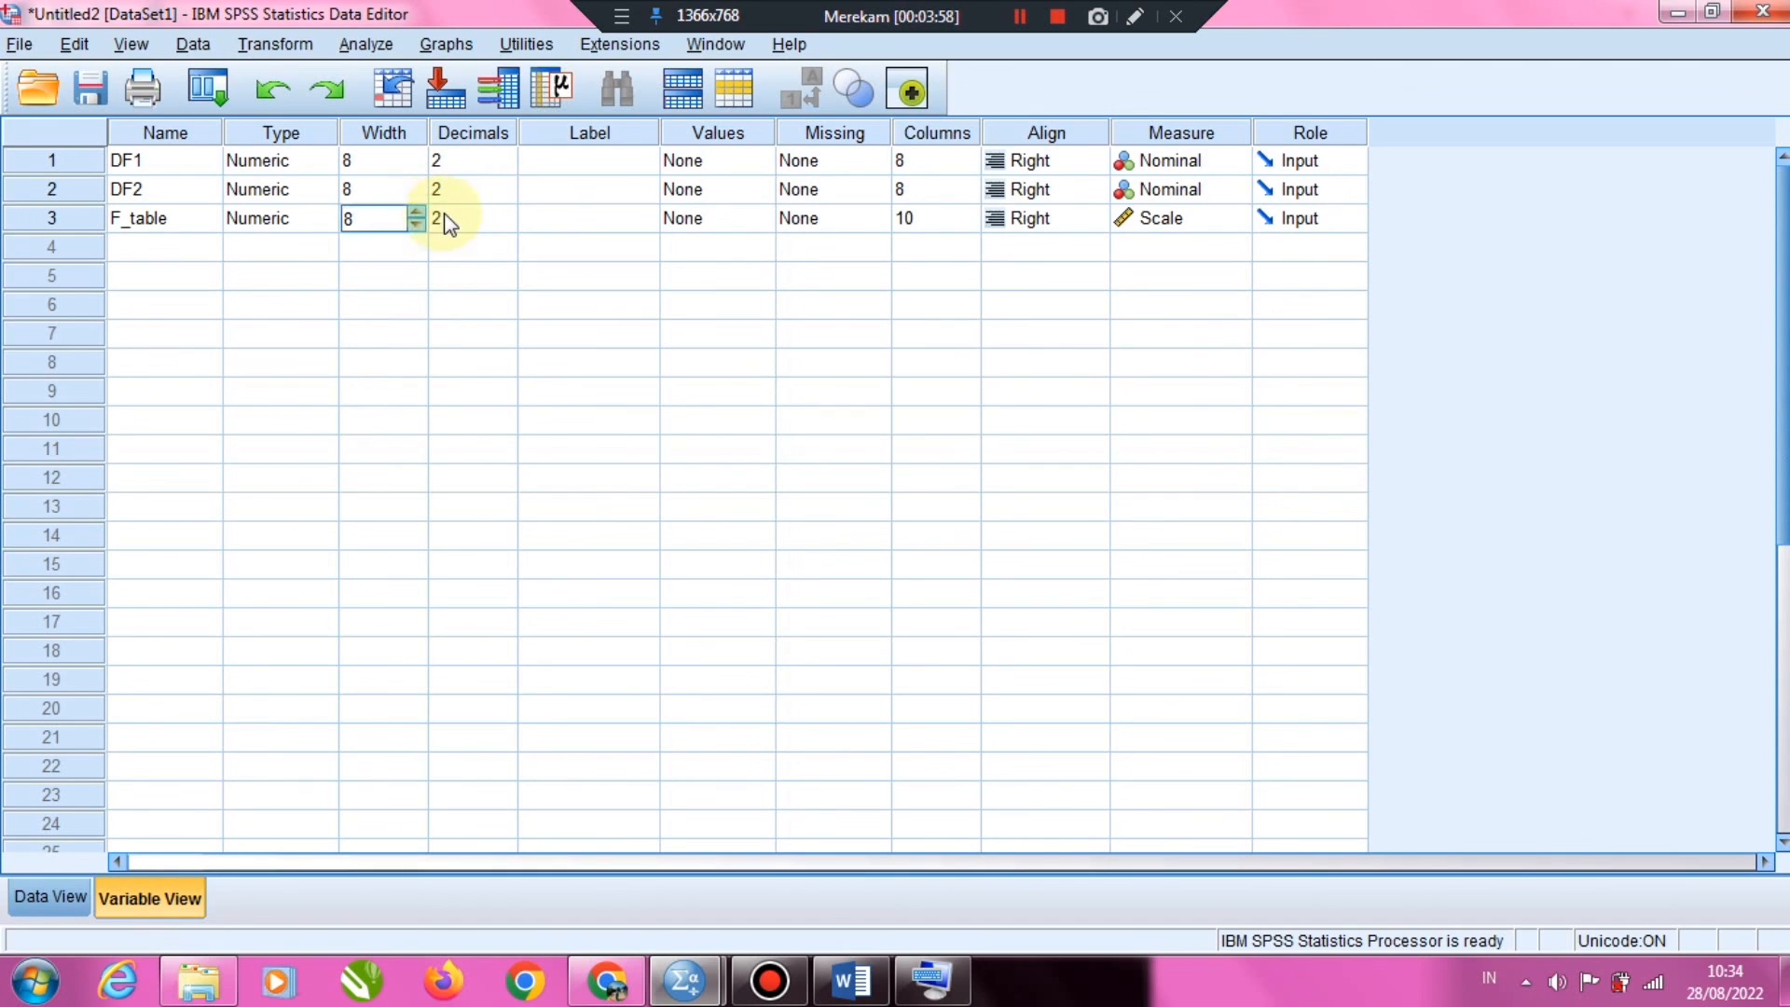
{"action": "left_click", "coordinate": [446, 220]}
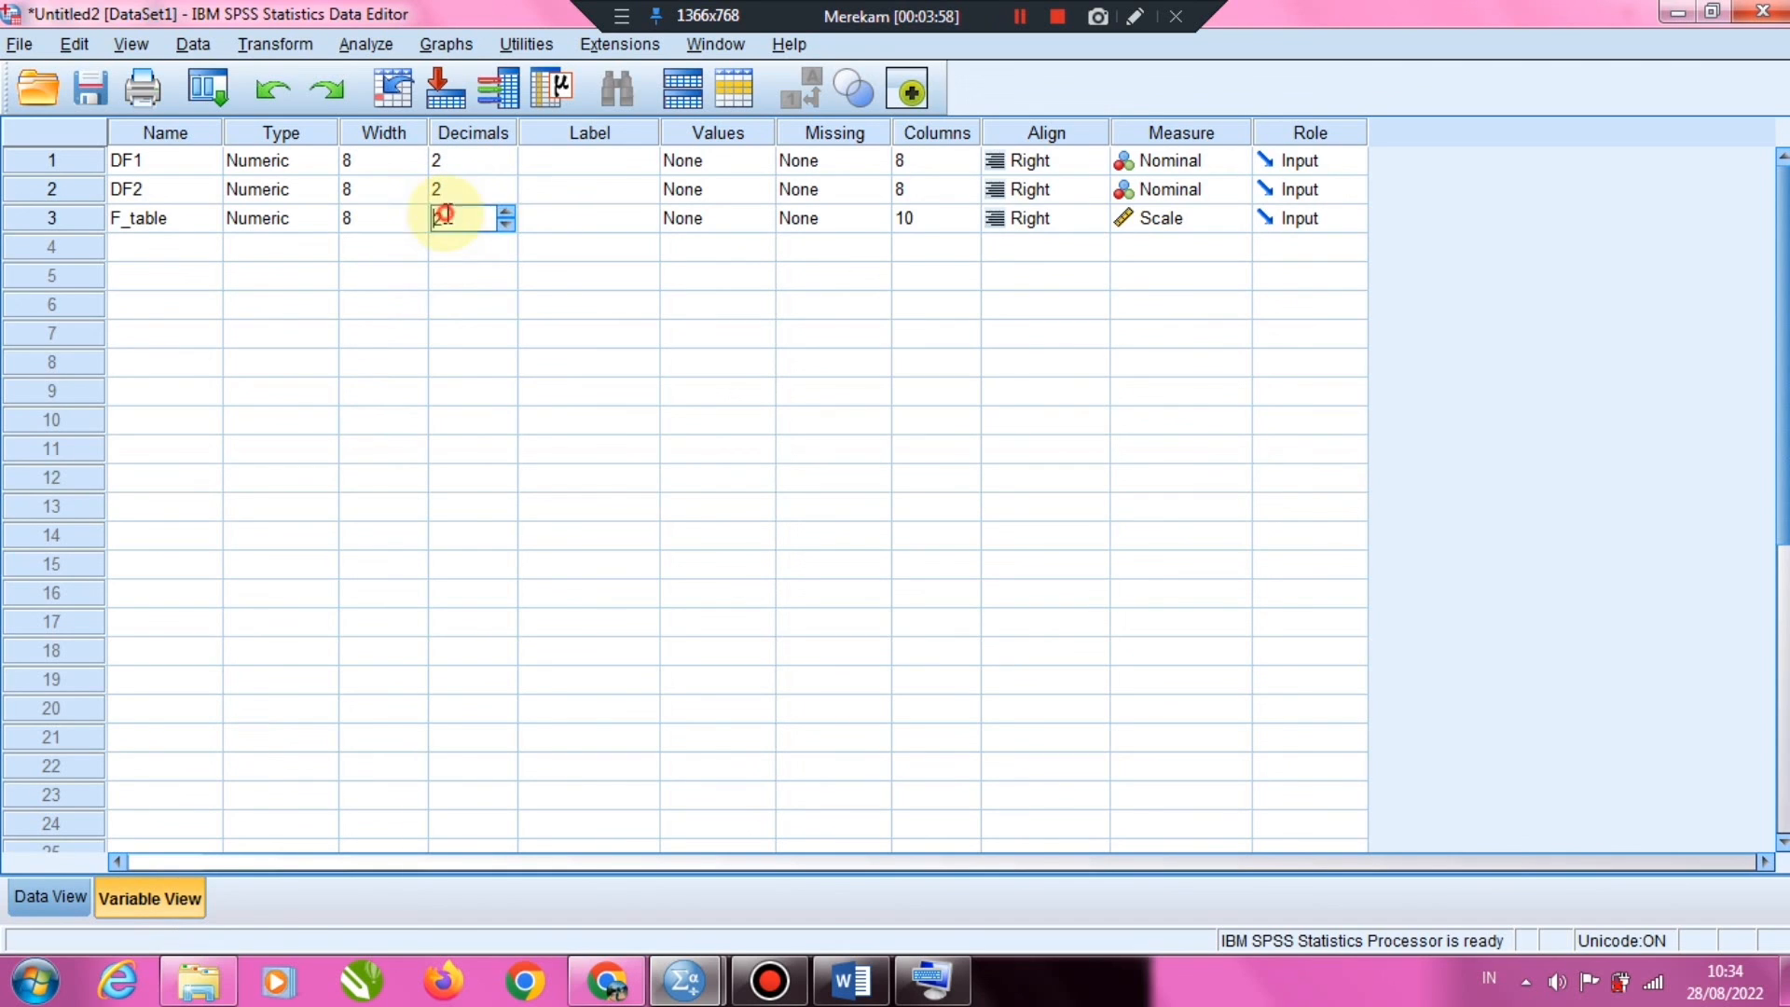
{"action": "left_click", "coordinate": [504, 213]}
{"action": "left_click", "coordinate": [505, 213]}
{"action": "left_click", "coordinate": [54, 897]}
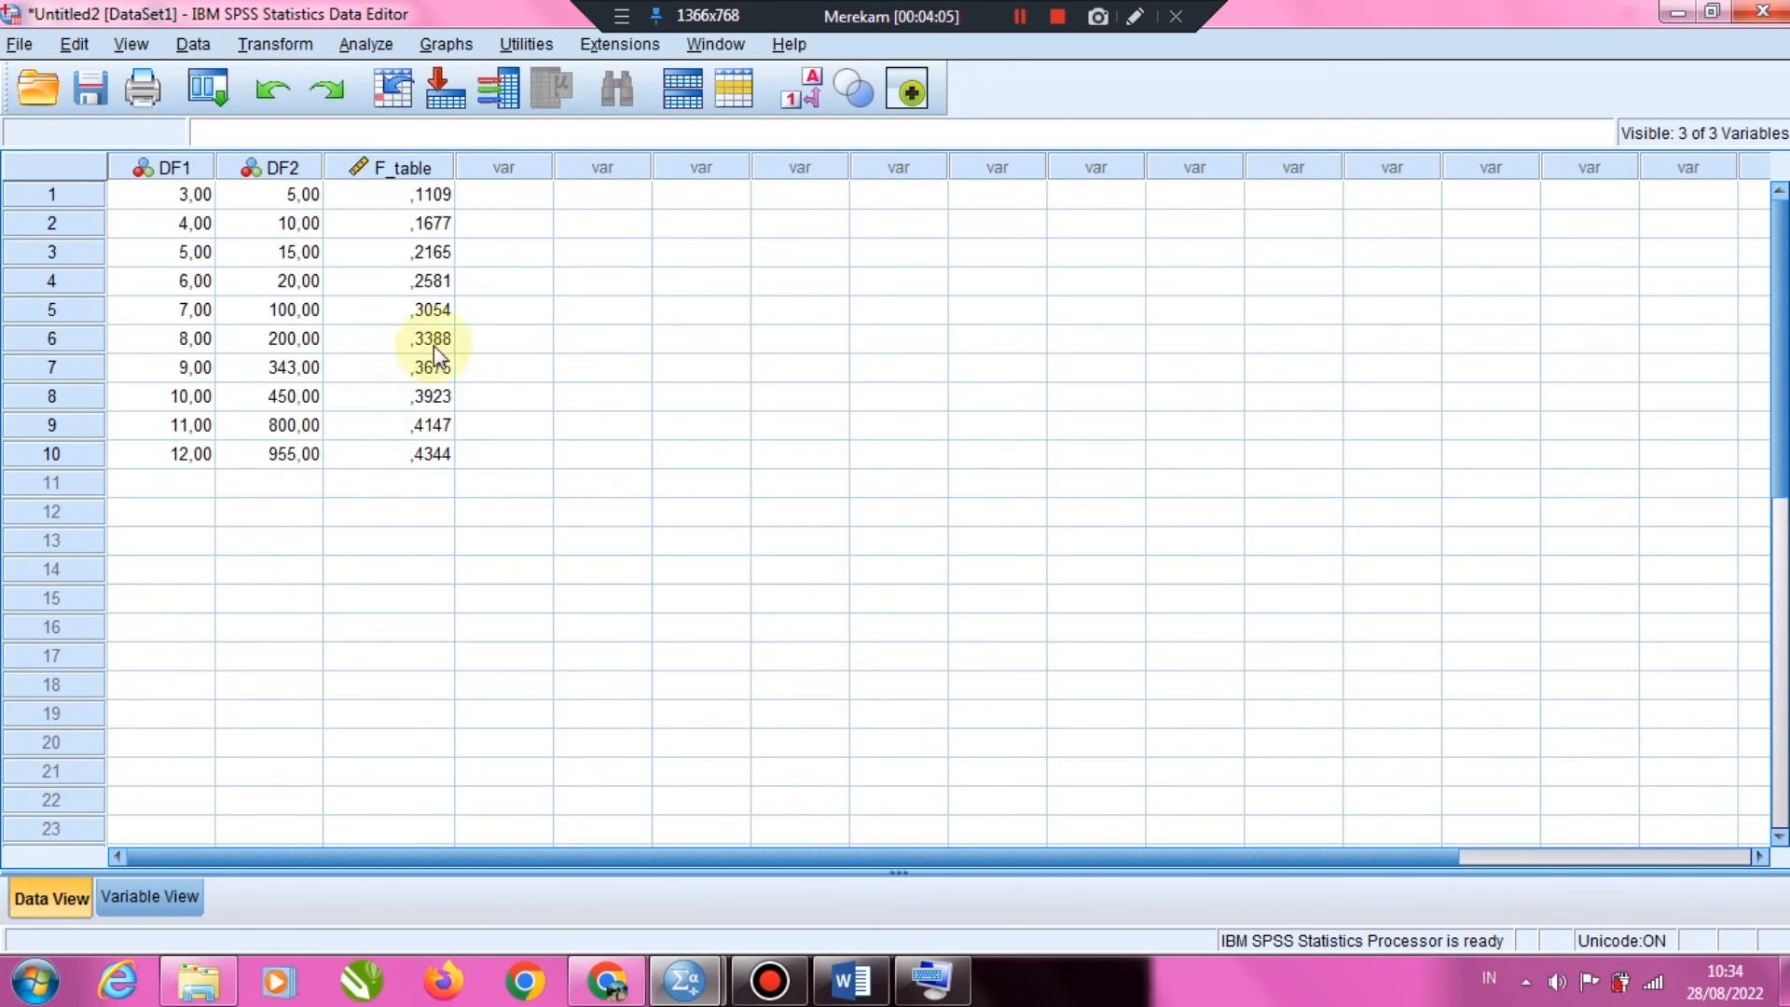
Increase the decimals of F_table to 5 and show the data values again
{"action": "left_click", "coordinate": [128, 900]}
{"action": "left_click", "coordinate": [501, 215]}
{"action": "left_click", "coordinate": [504, 212]}
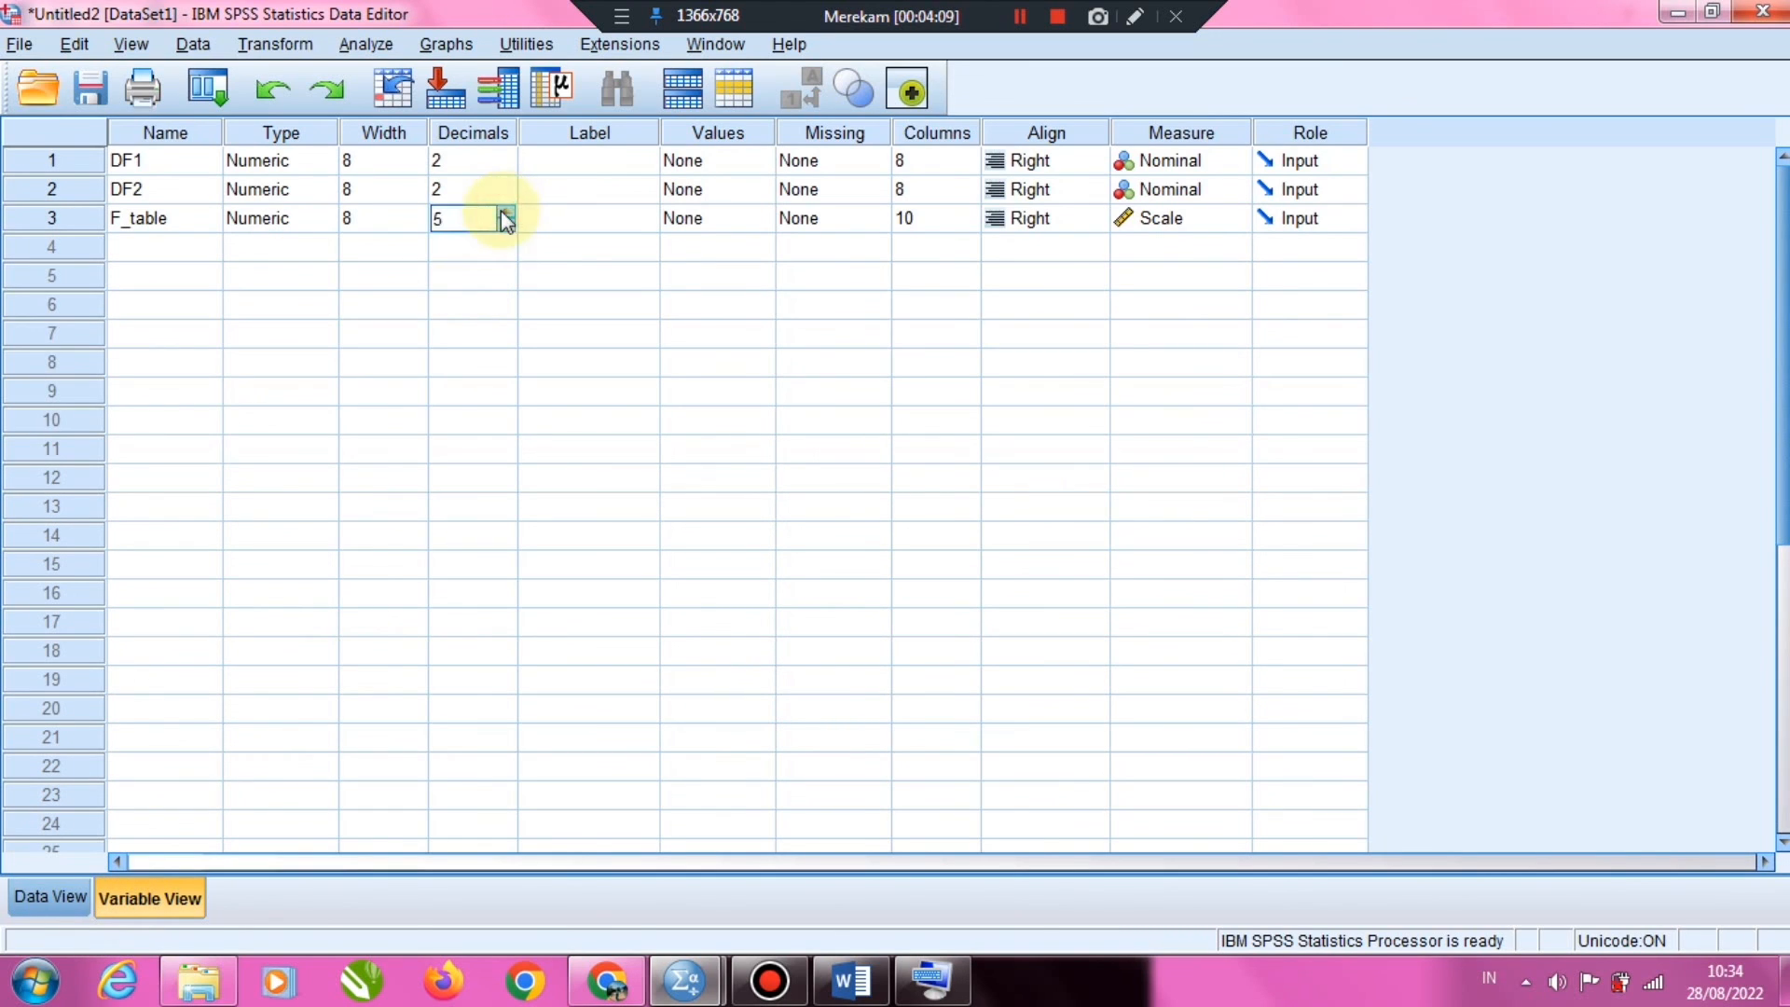
{"action": "left_click", "coordinate": [42, 905]}
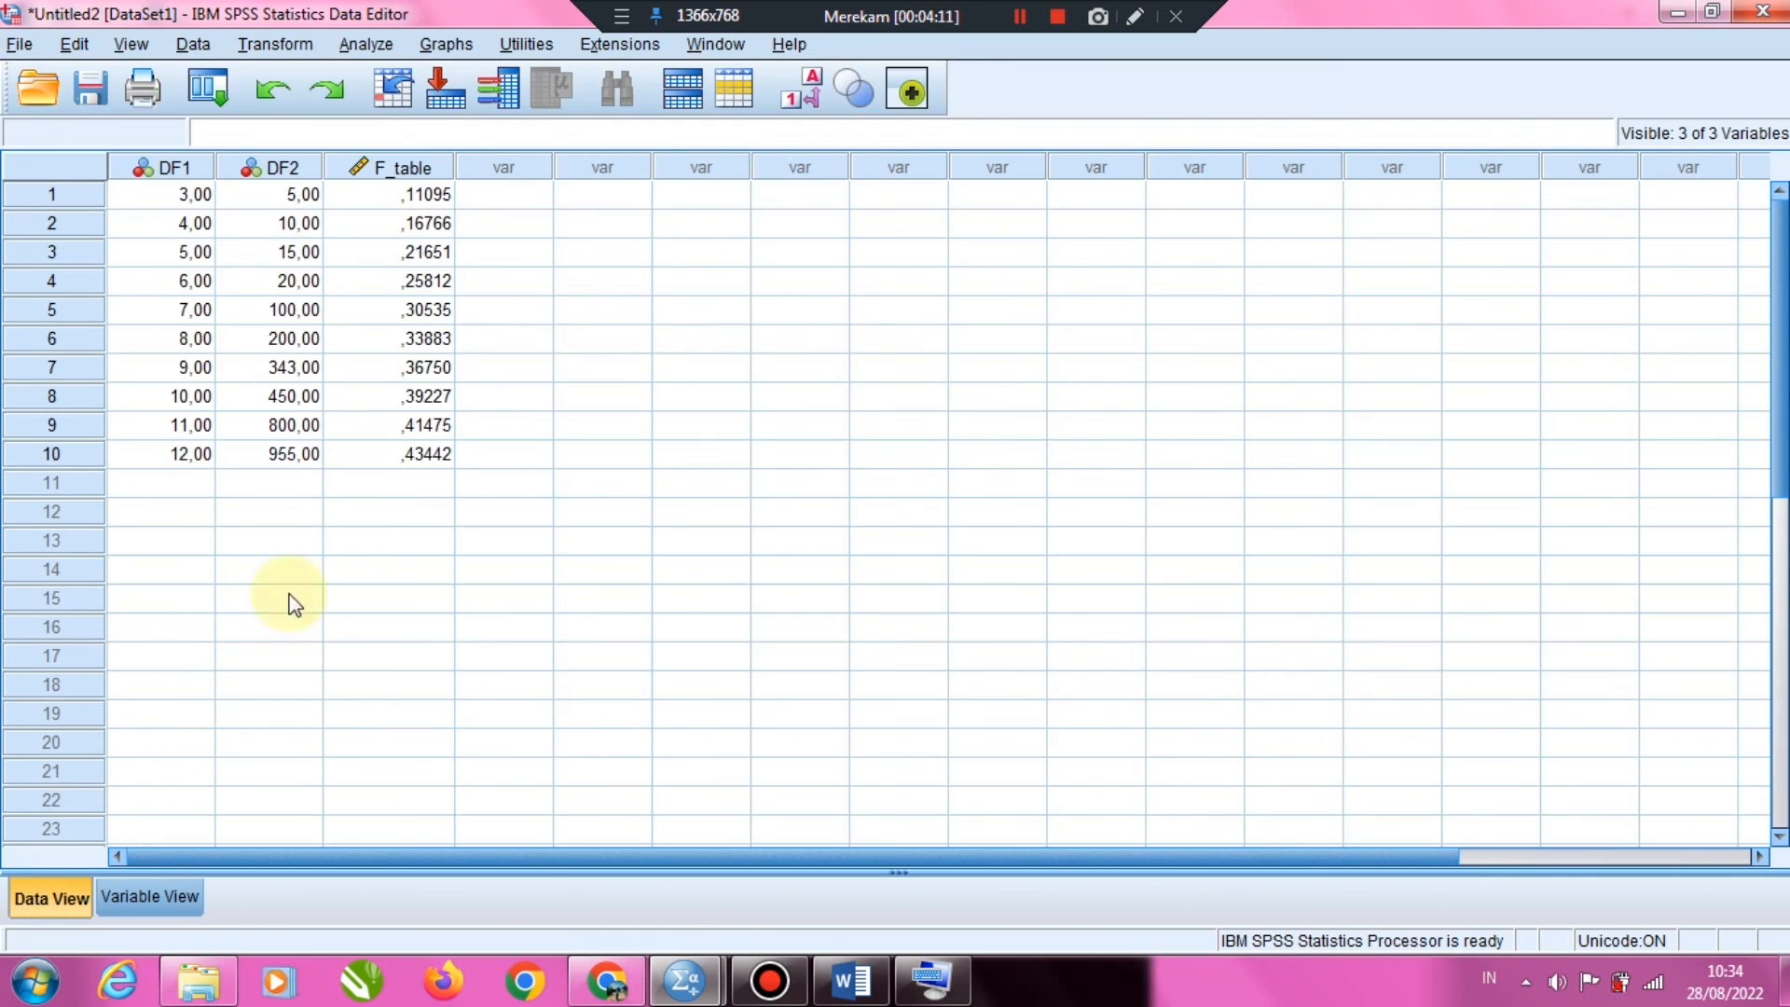